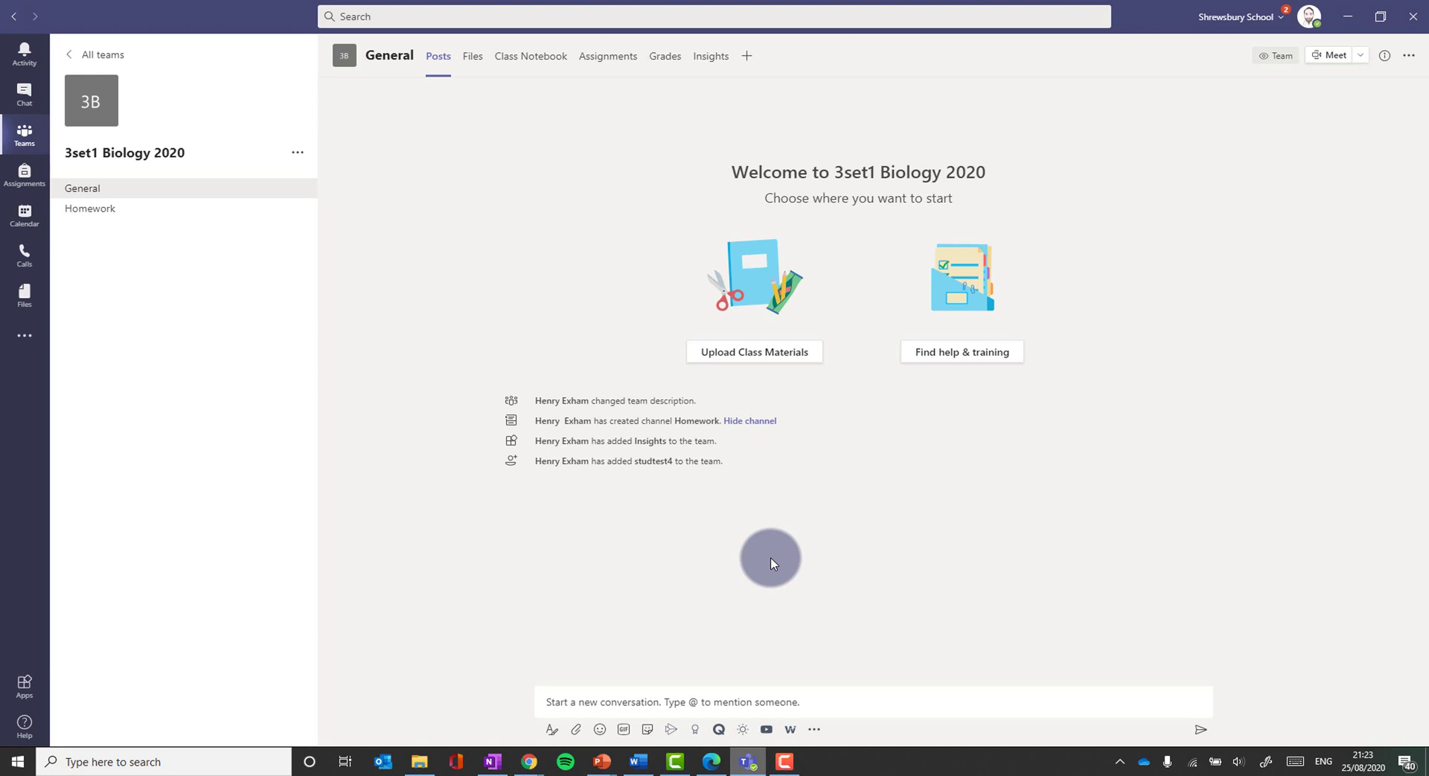
click(771, 357)
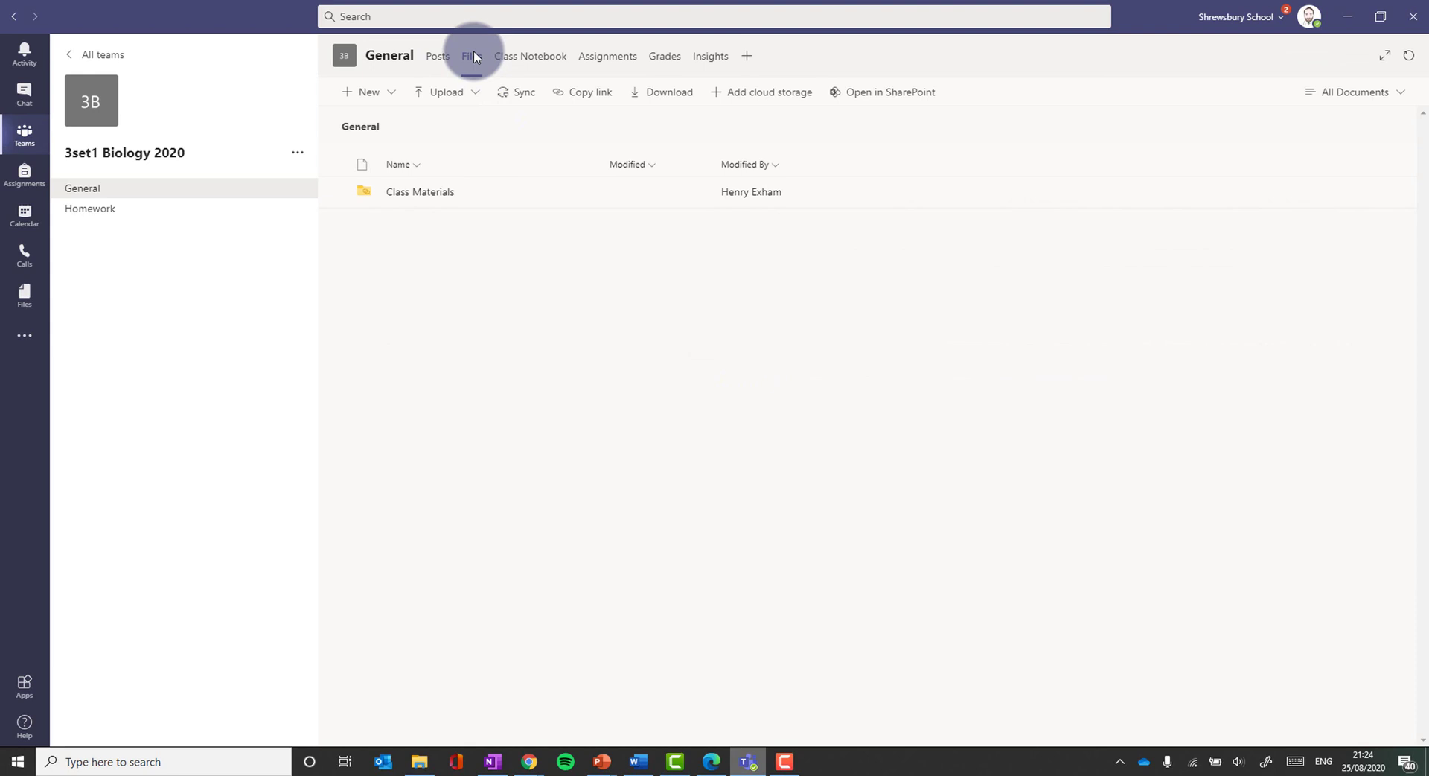
click(431, 193)
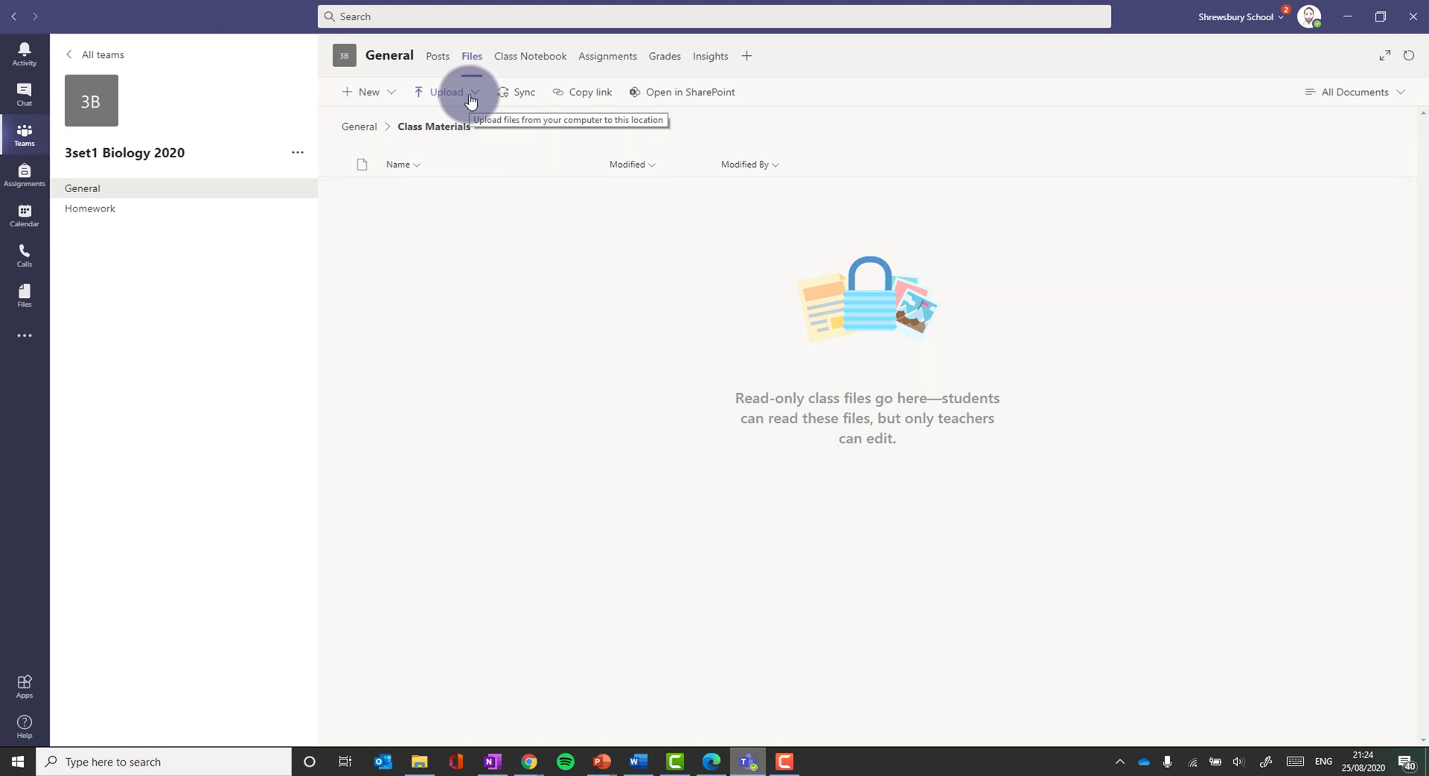
click(420, 761)
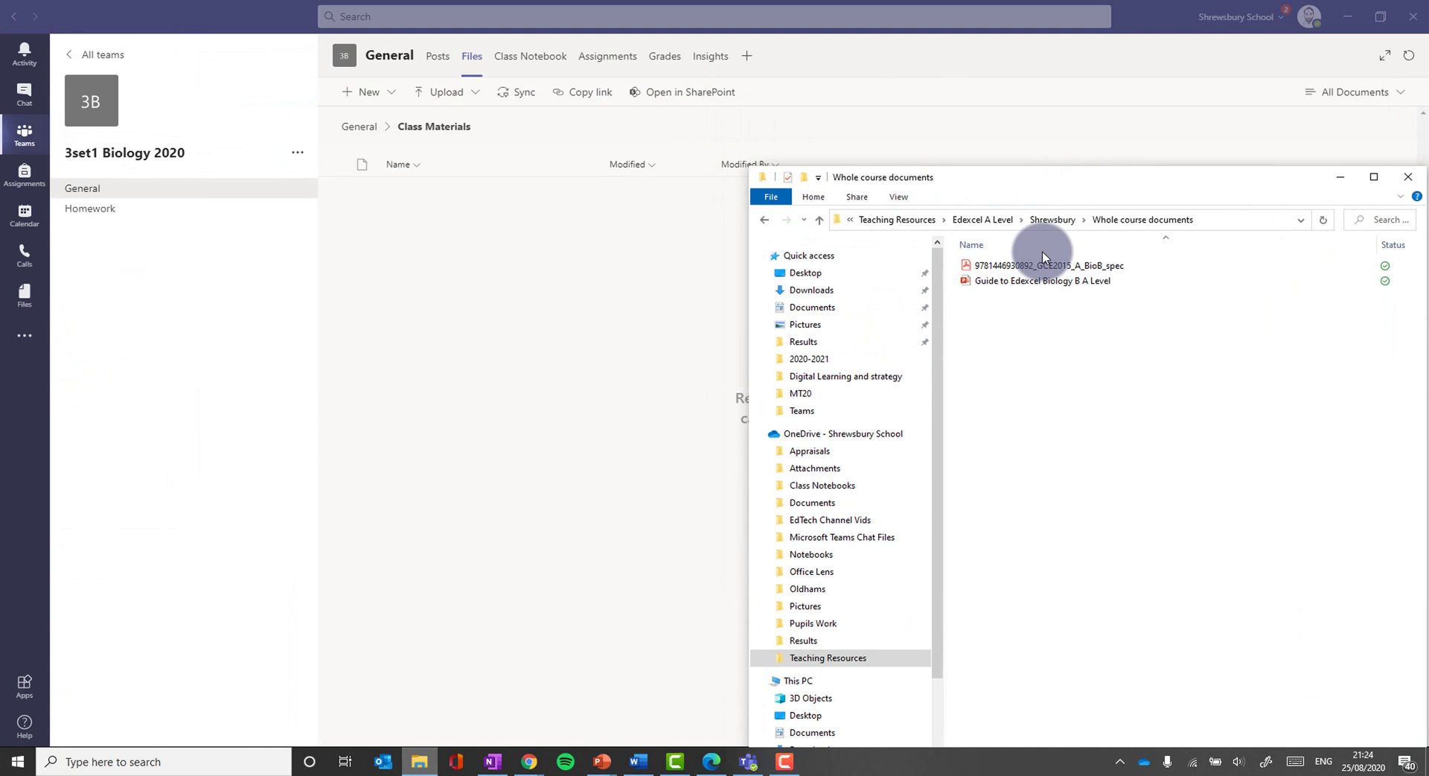
drag(1037, 266, 552, 286)
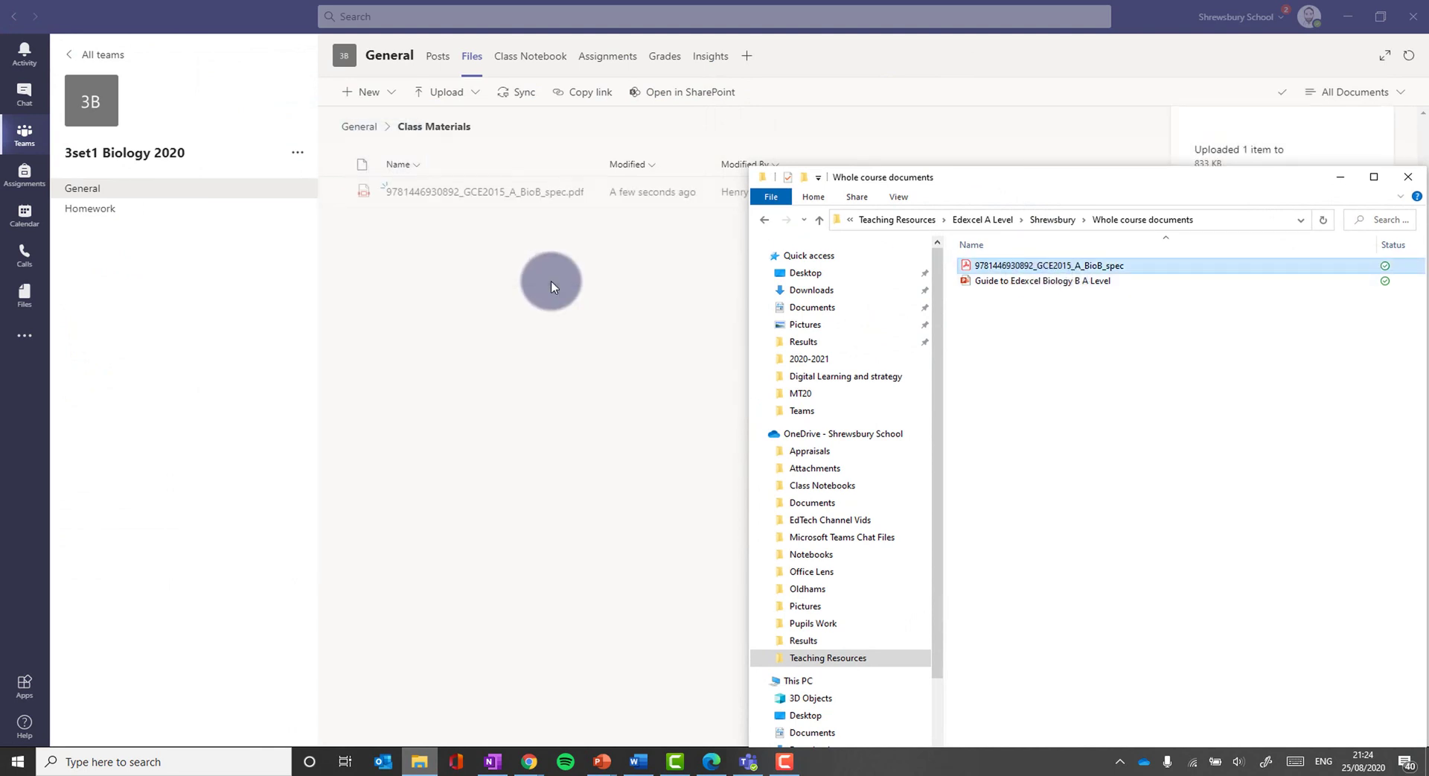
Upload Guide to Edexcel Biology B A Level.pptx from Whole course documents into Class Materials
click(552, 287)
click(450, 98)
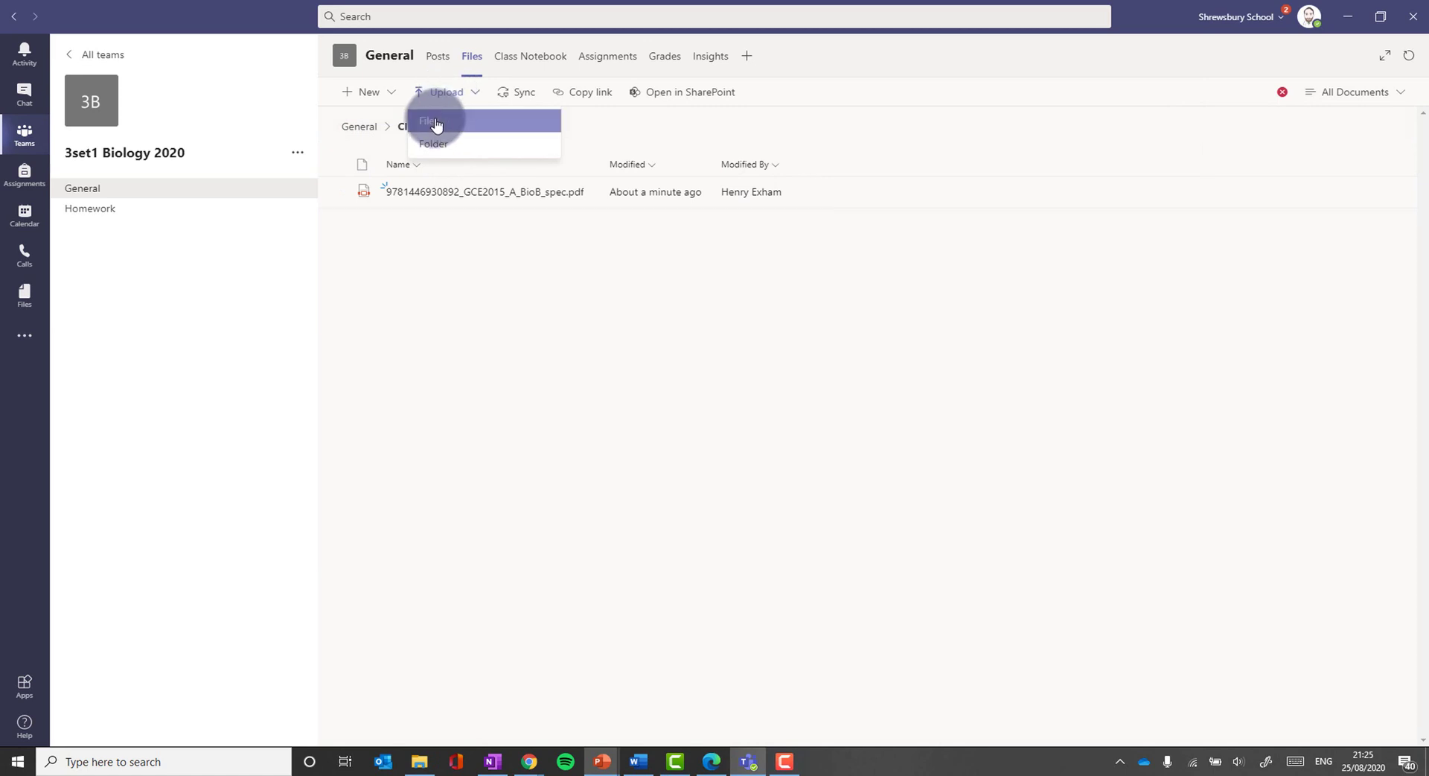
click(434, 125)
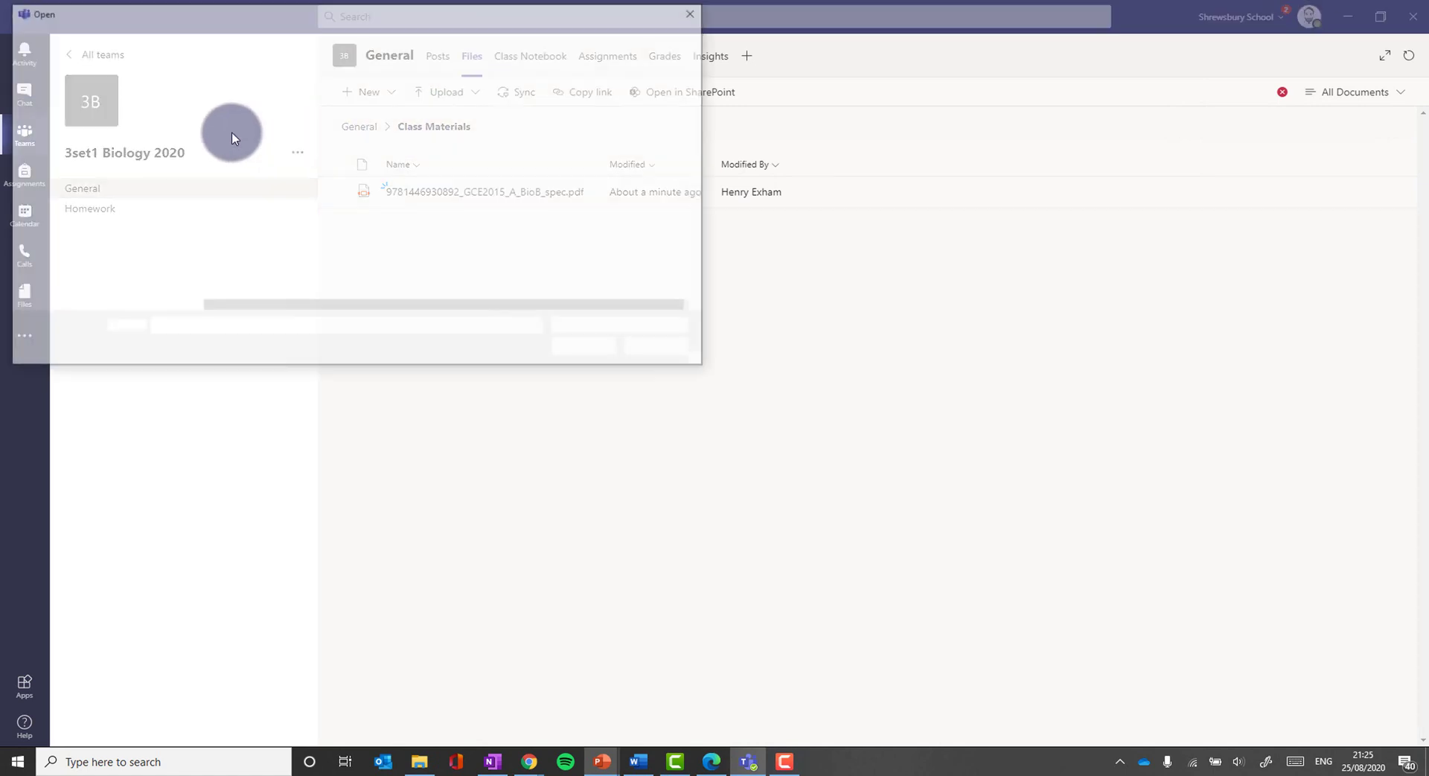
scroll(109, 281, down, 3)
scroll(105, 278, down, 1)
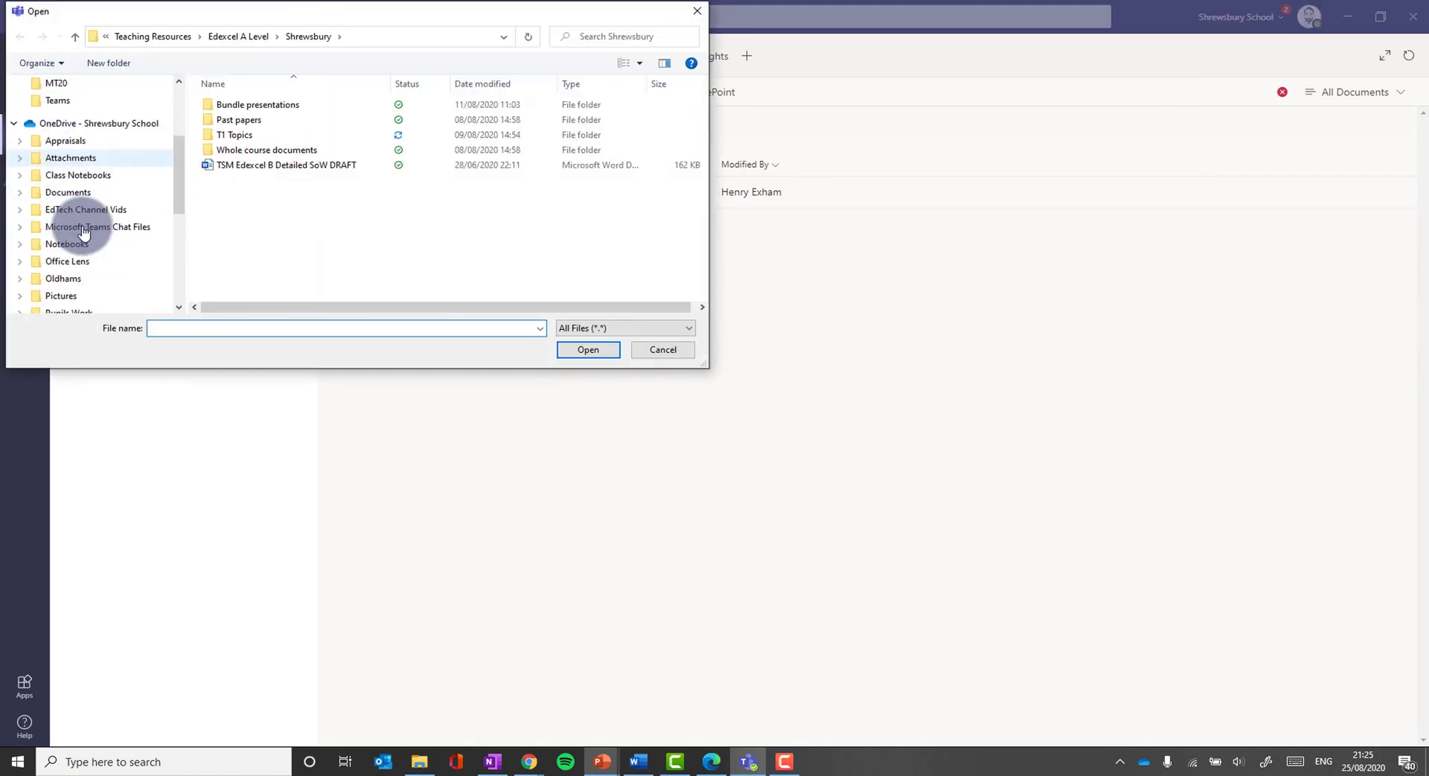
click(277, 151)
double_click(277, 151)
click(265, 122)
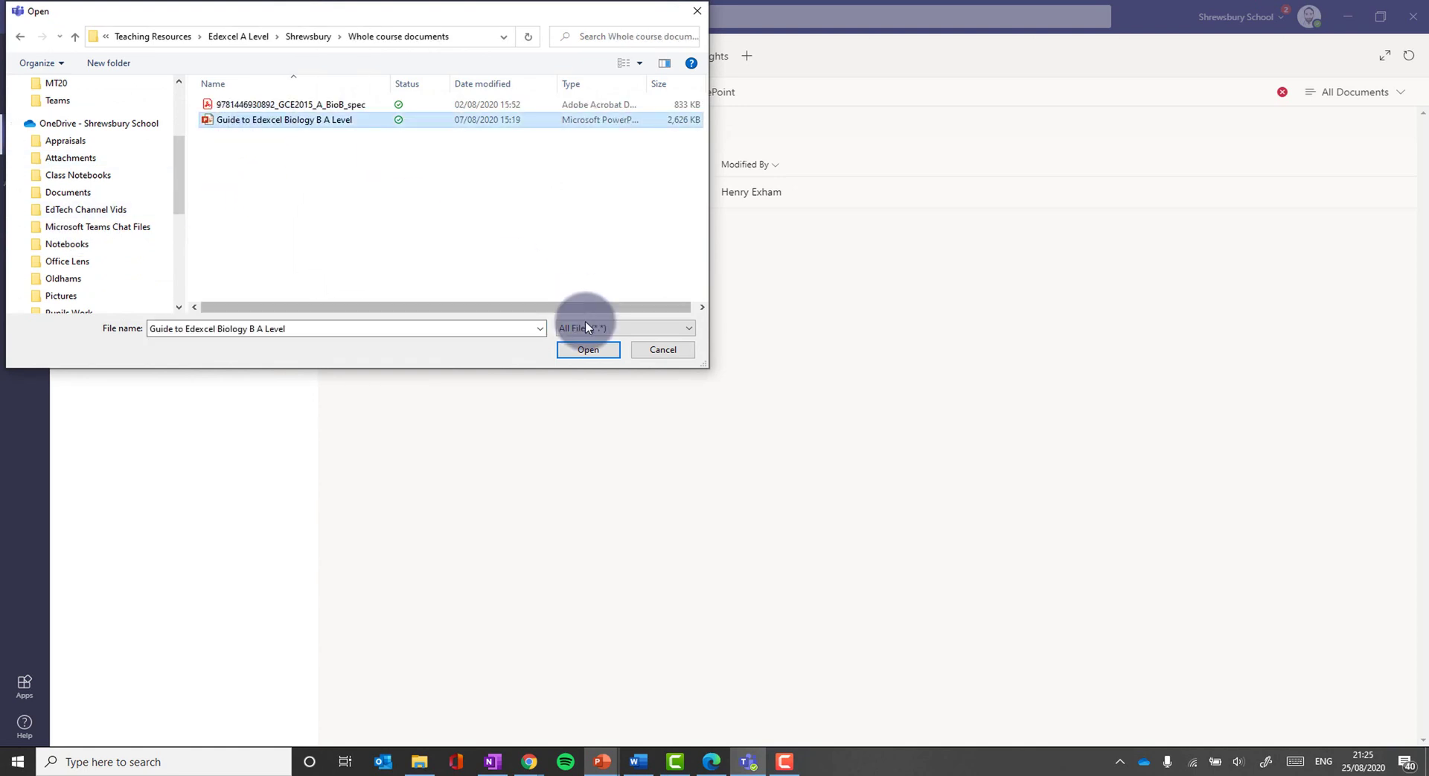
click(588, 349)
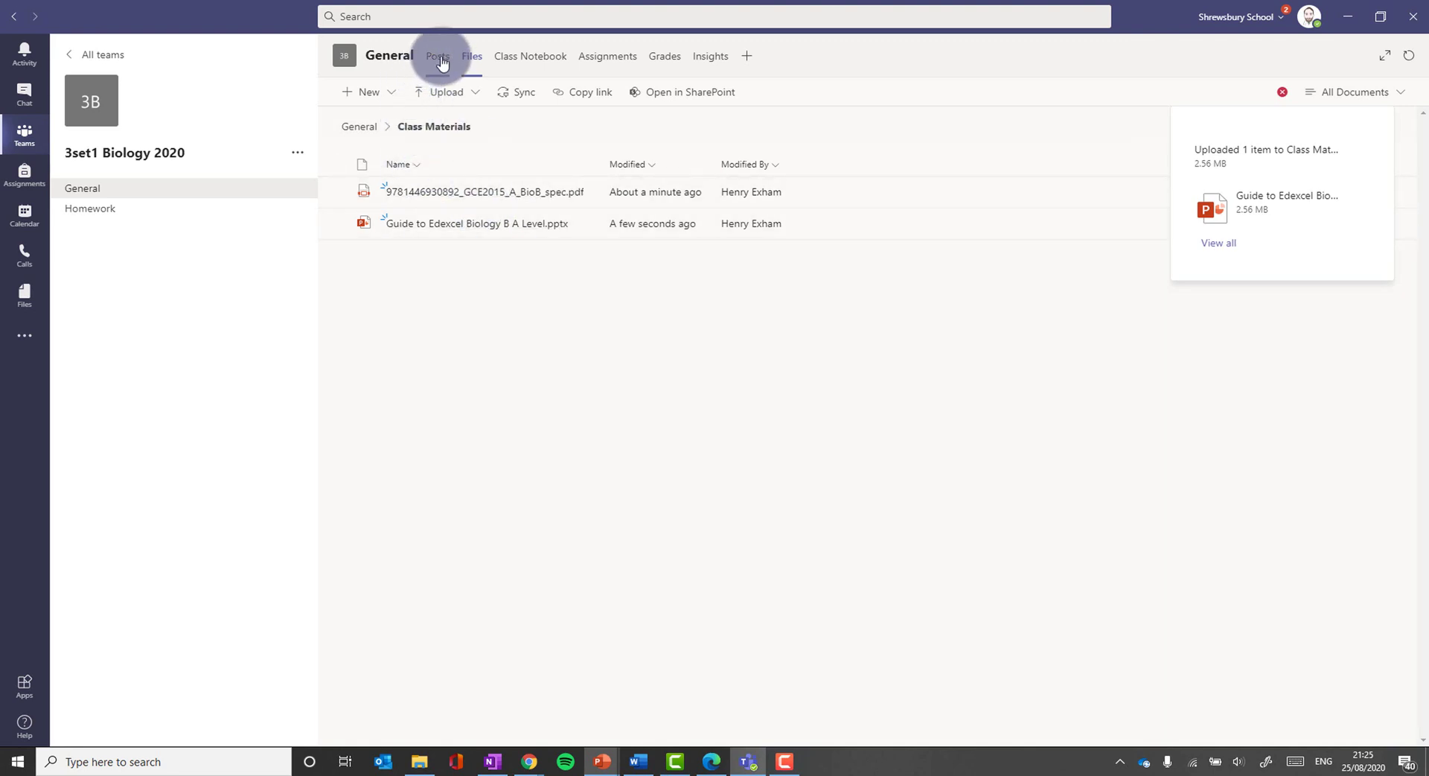
click(441, 58)
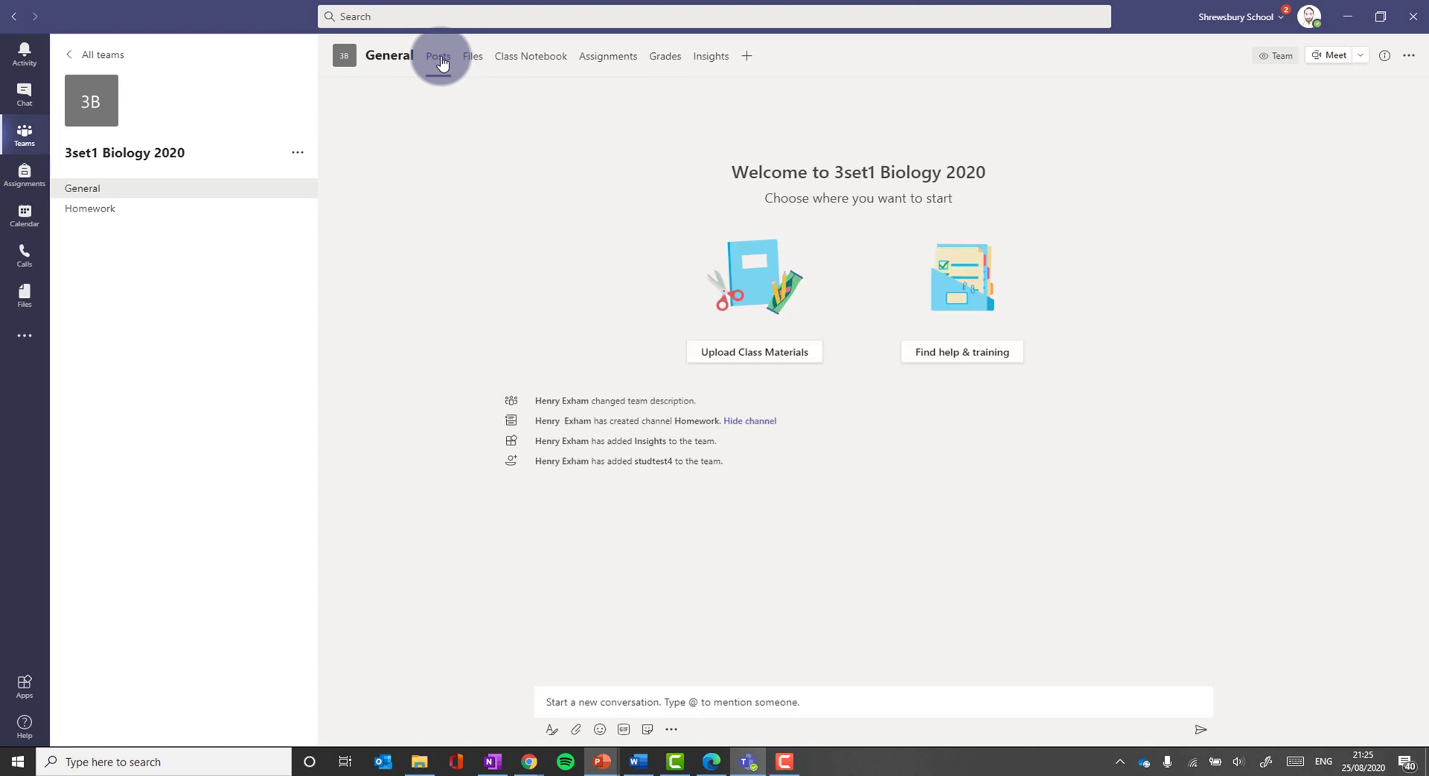
click(575, 701)
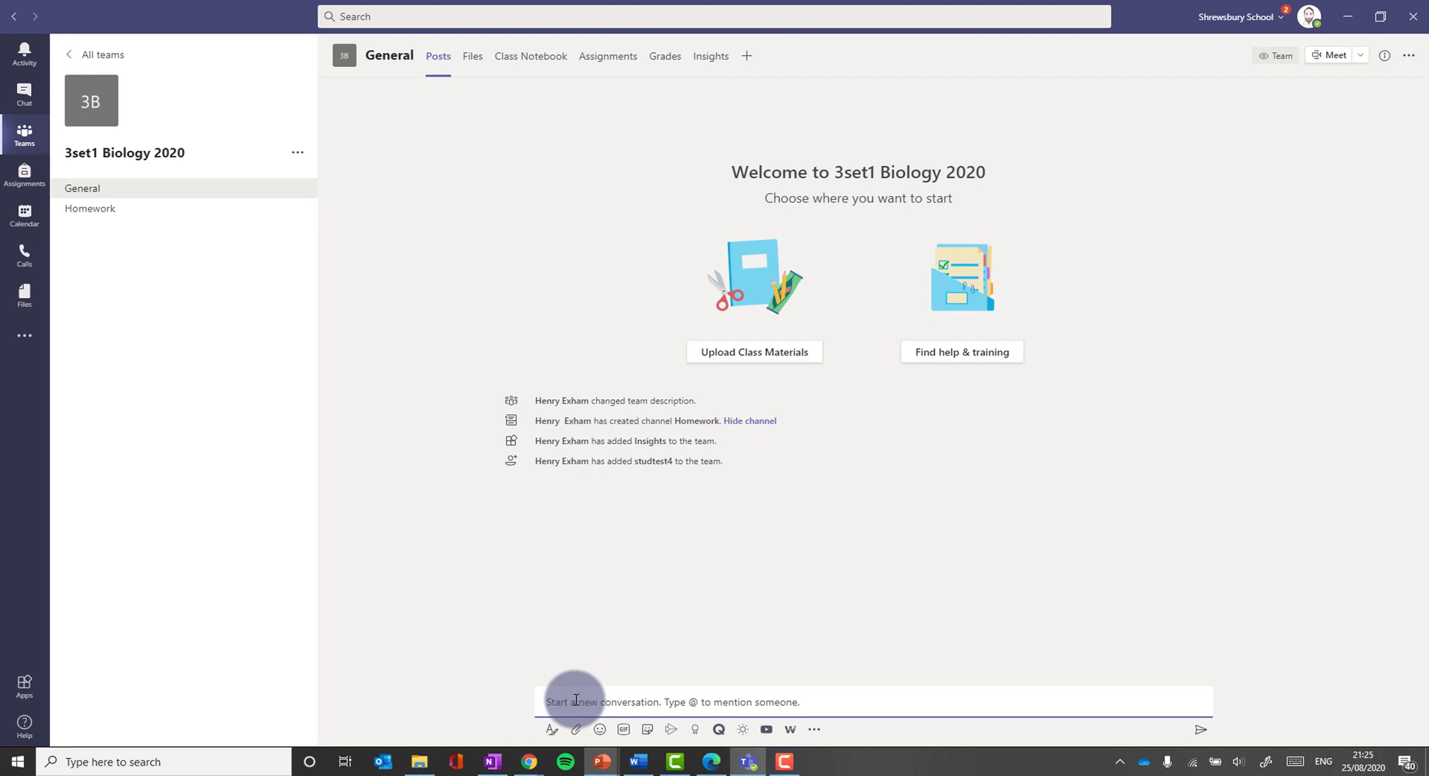
text(Hi)
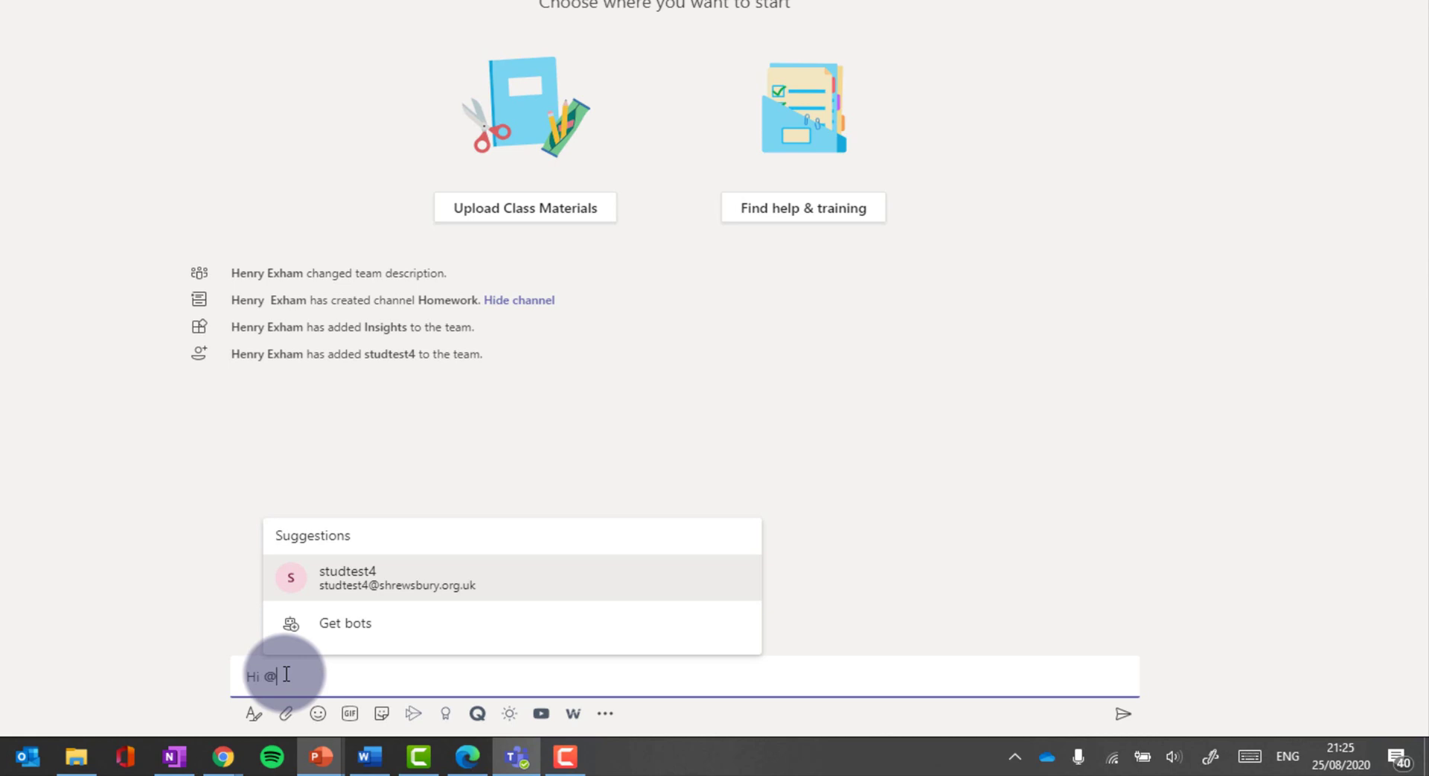
text( @3)
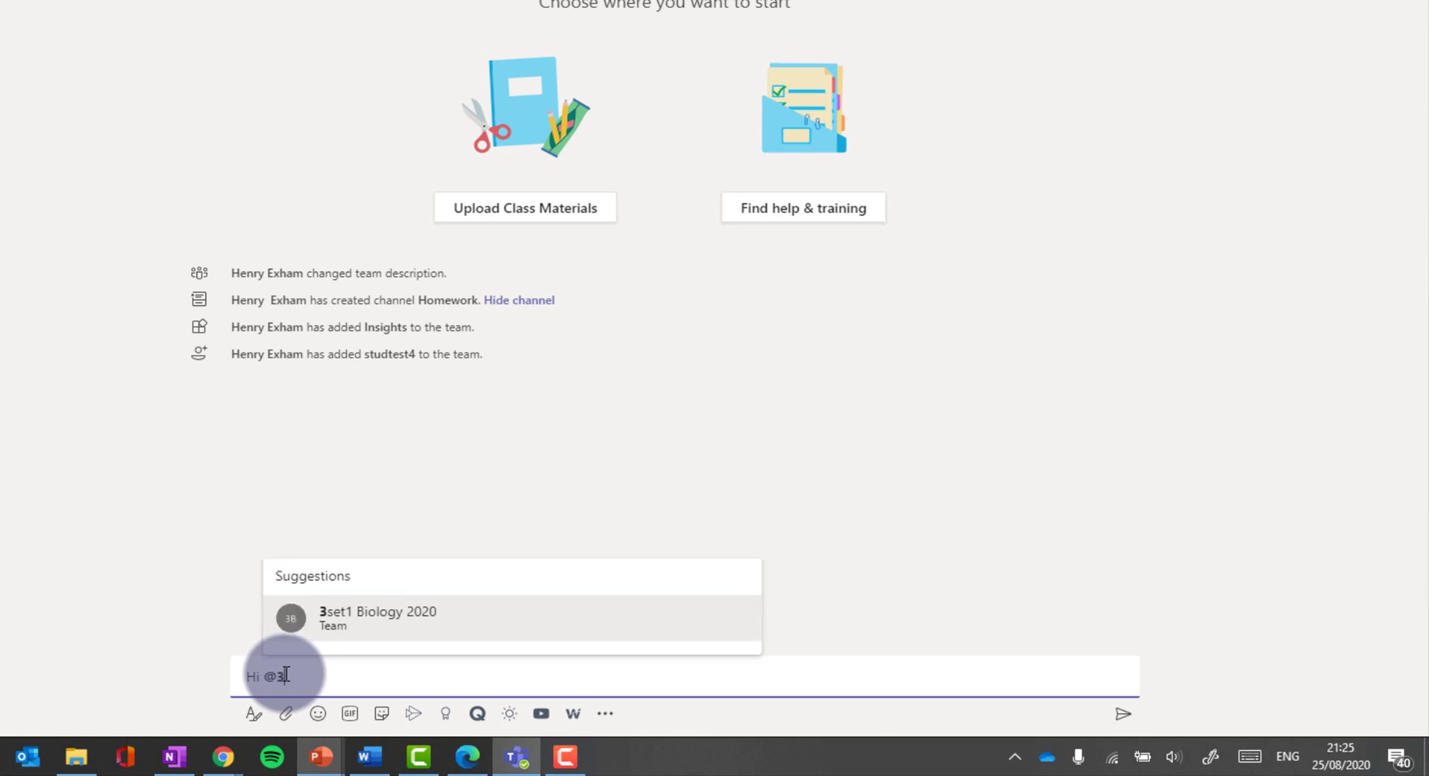
click(367, 620)
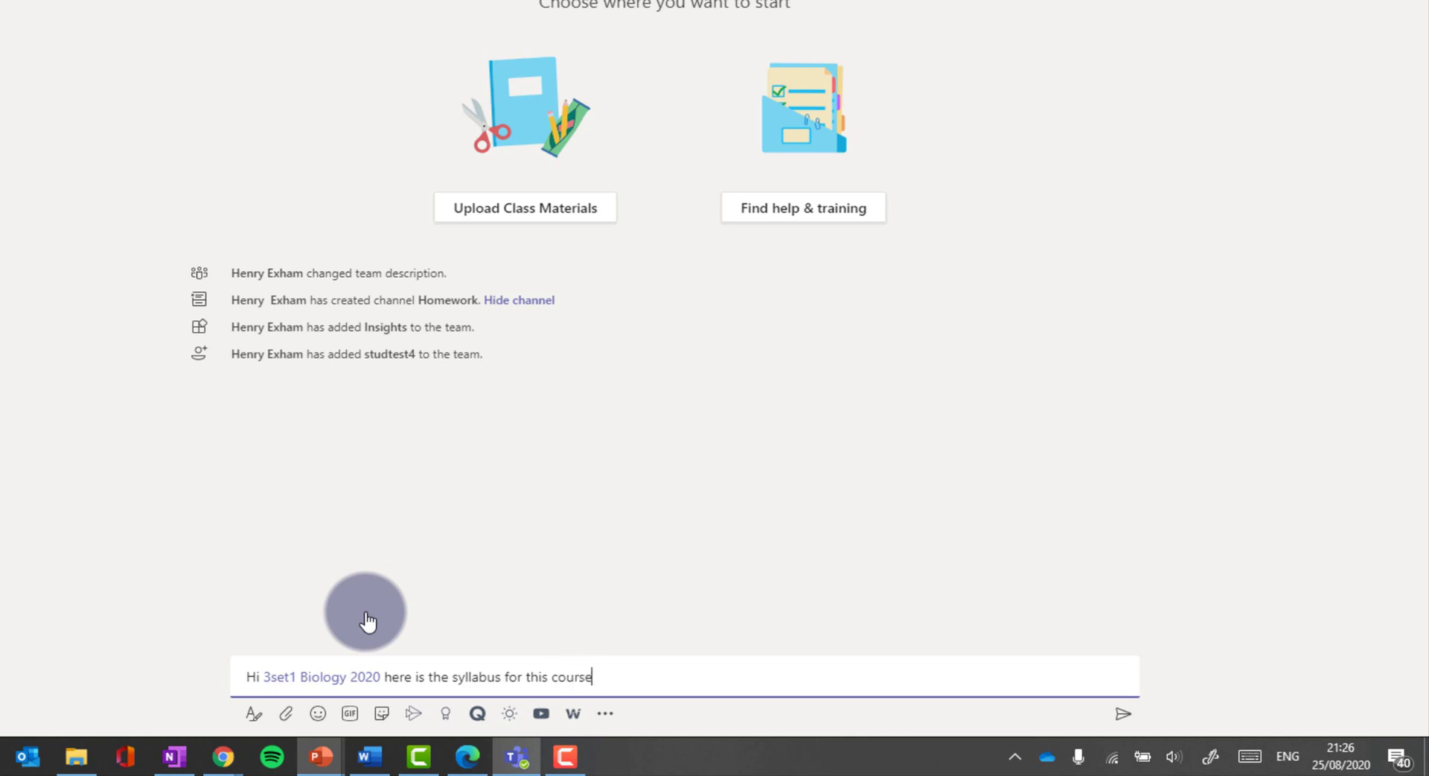
Attach a shared link to the Class Materials specification PDF and send the syllabus post
click(287, 715)
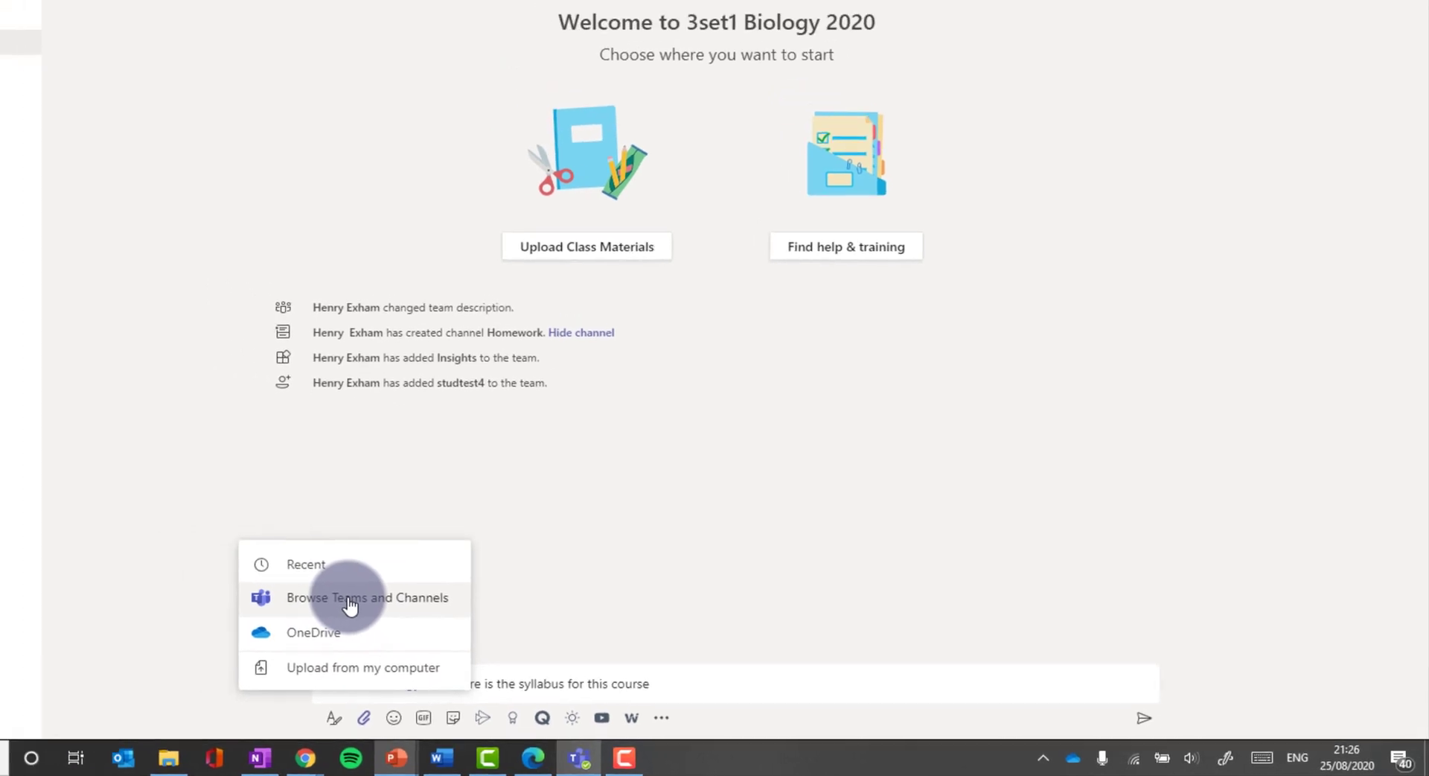
click(350, 599)
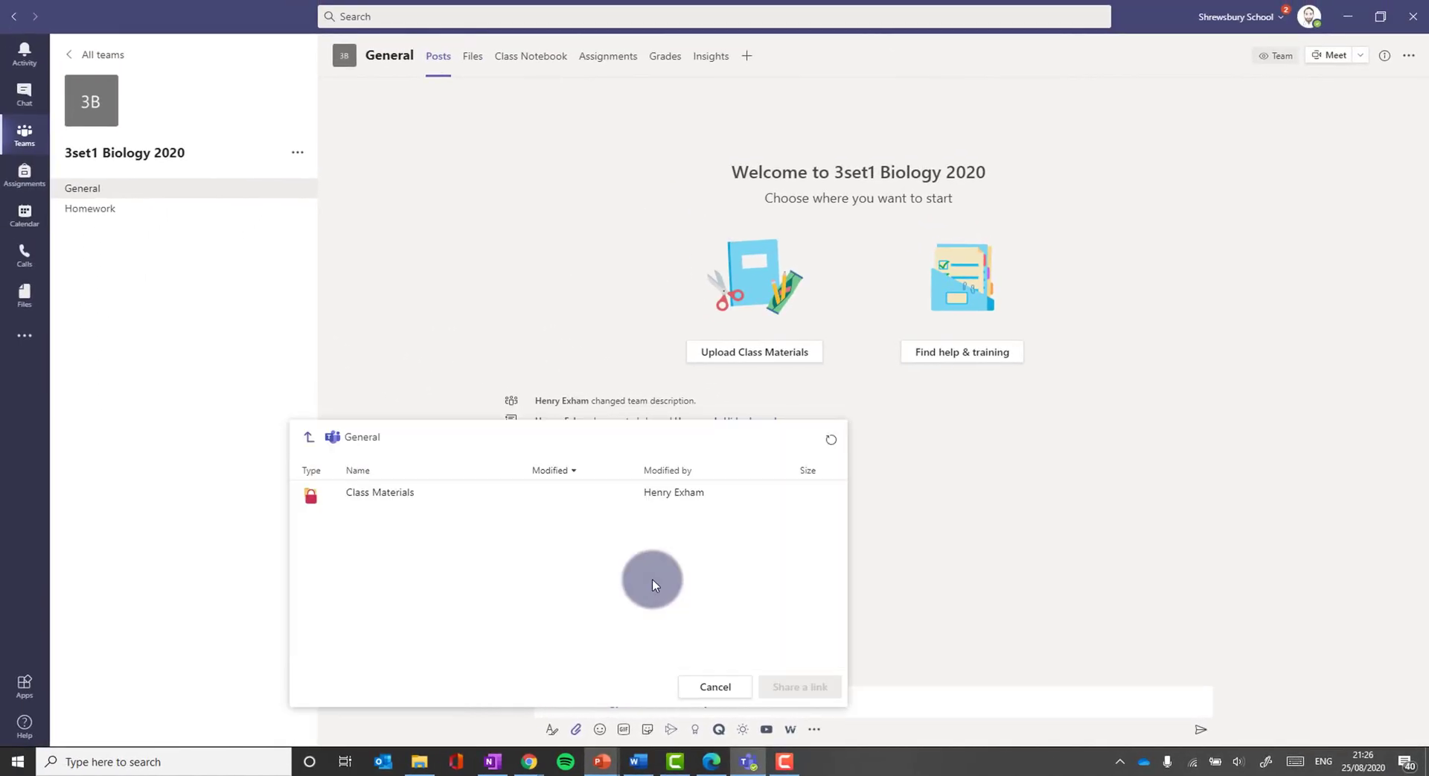
click(407, 500)
click(384, 494)
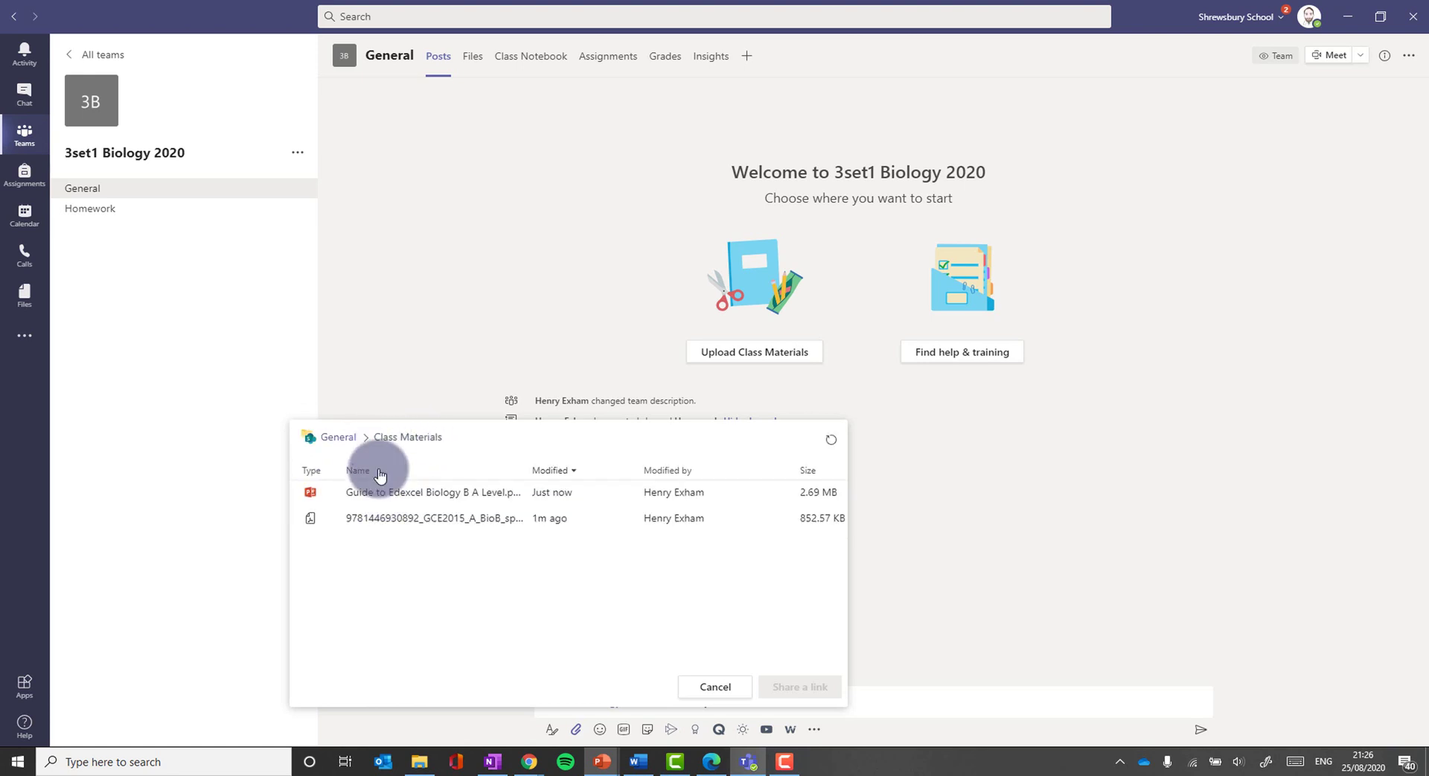
click(413, 521)
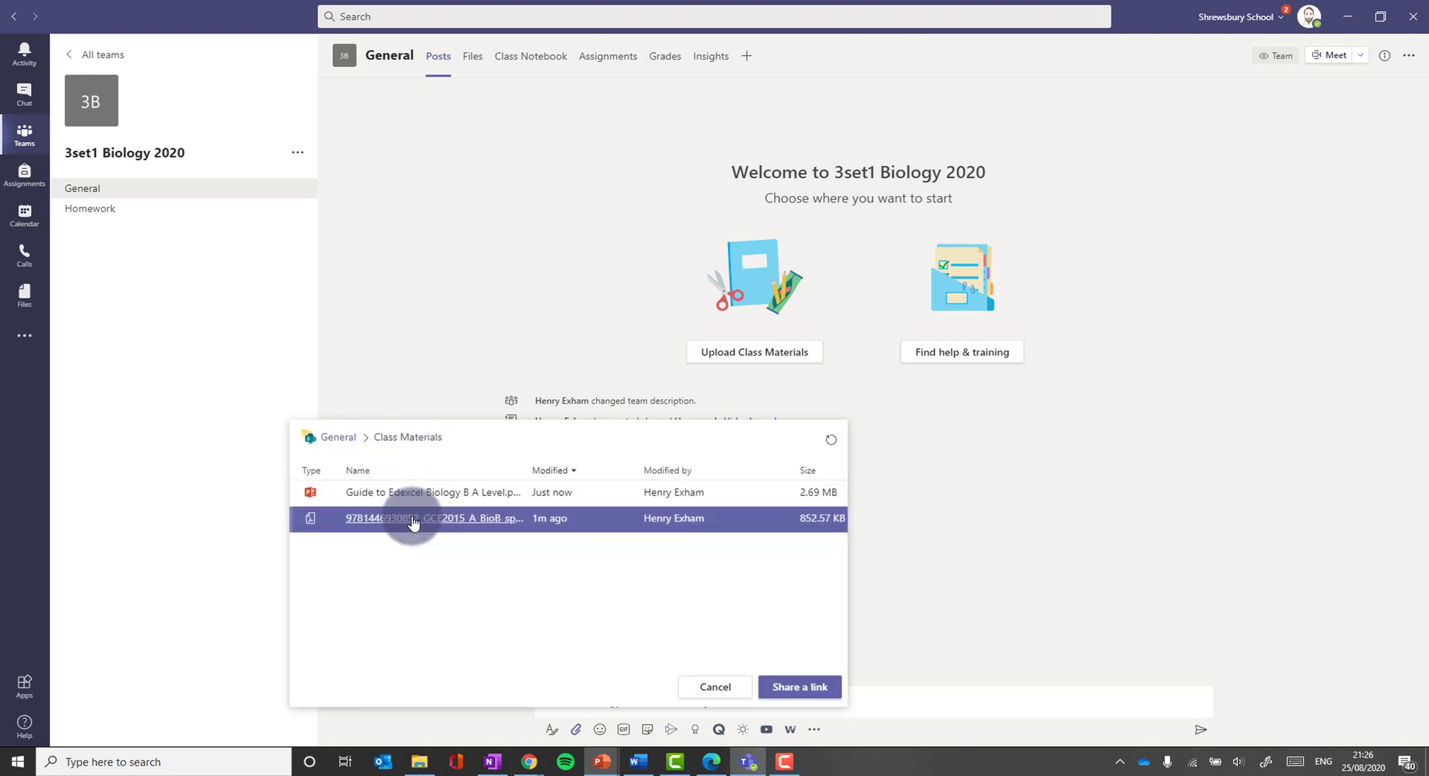
click(815, 688)
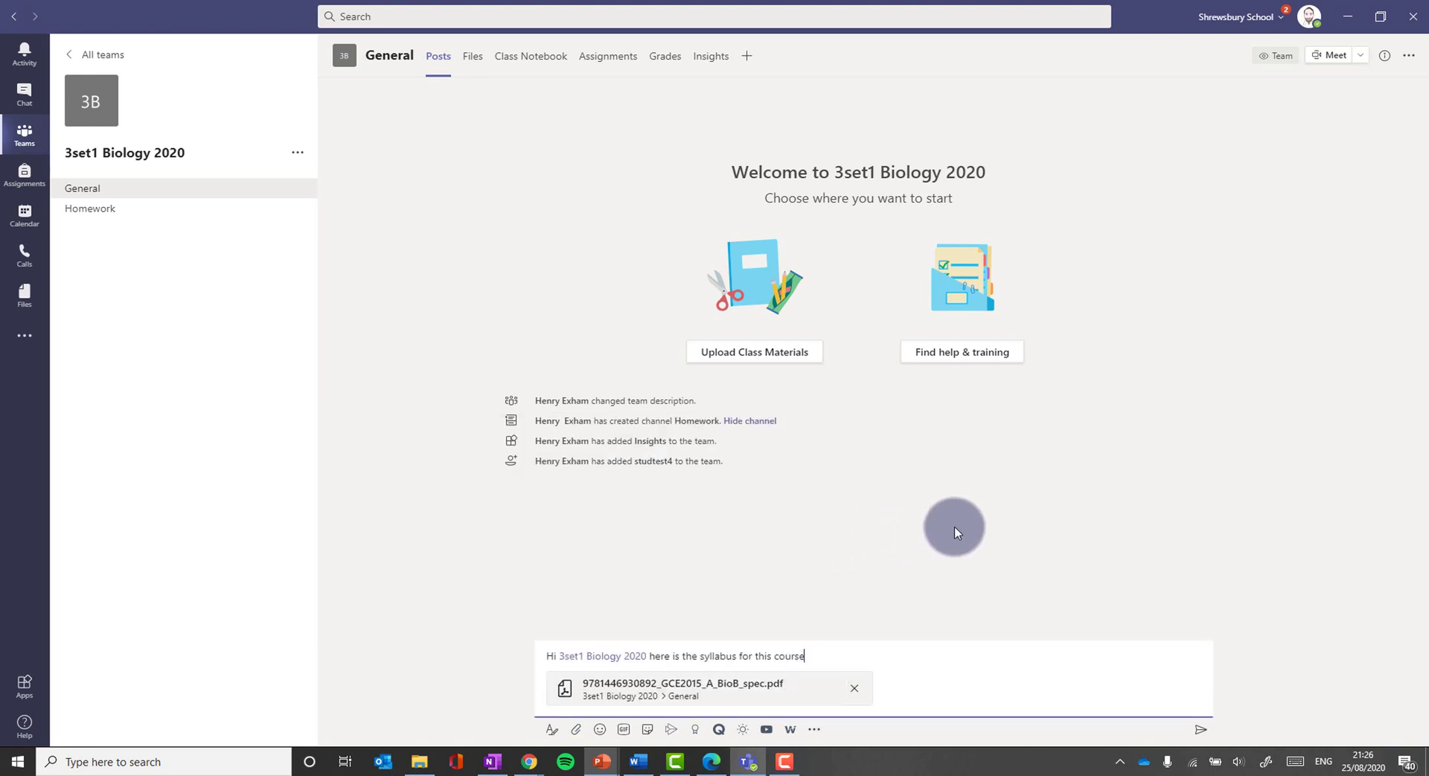
click(1186, 726)
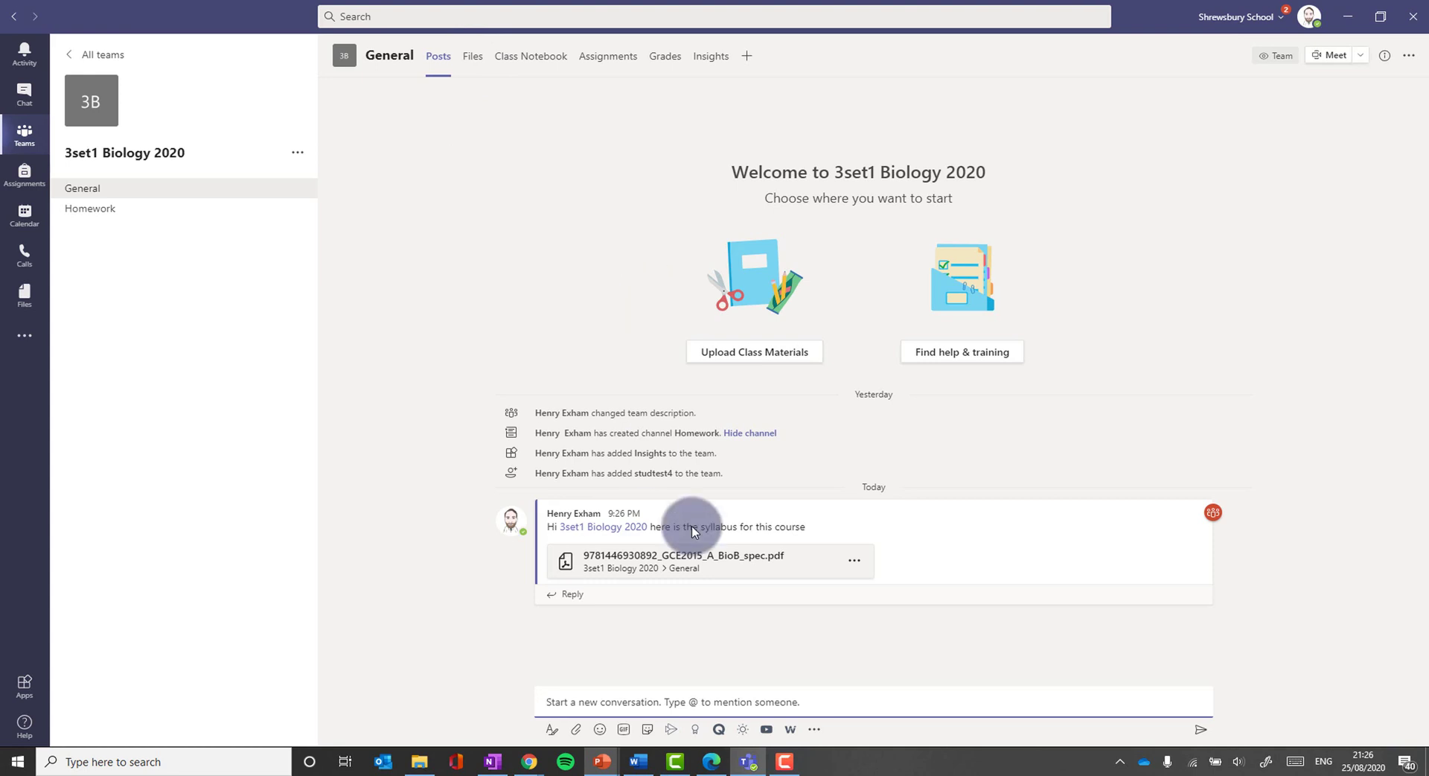
click(668, 563)
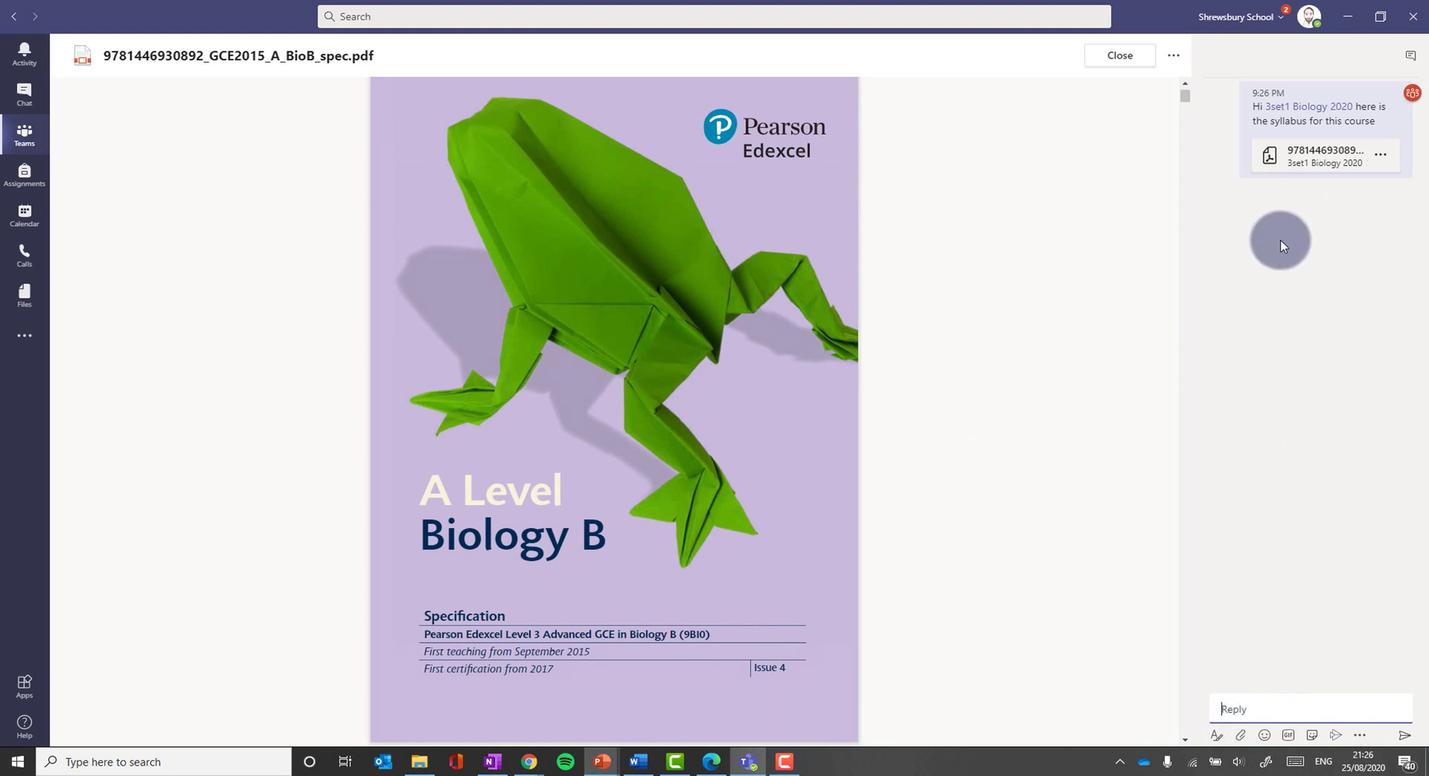
click(13, 16)
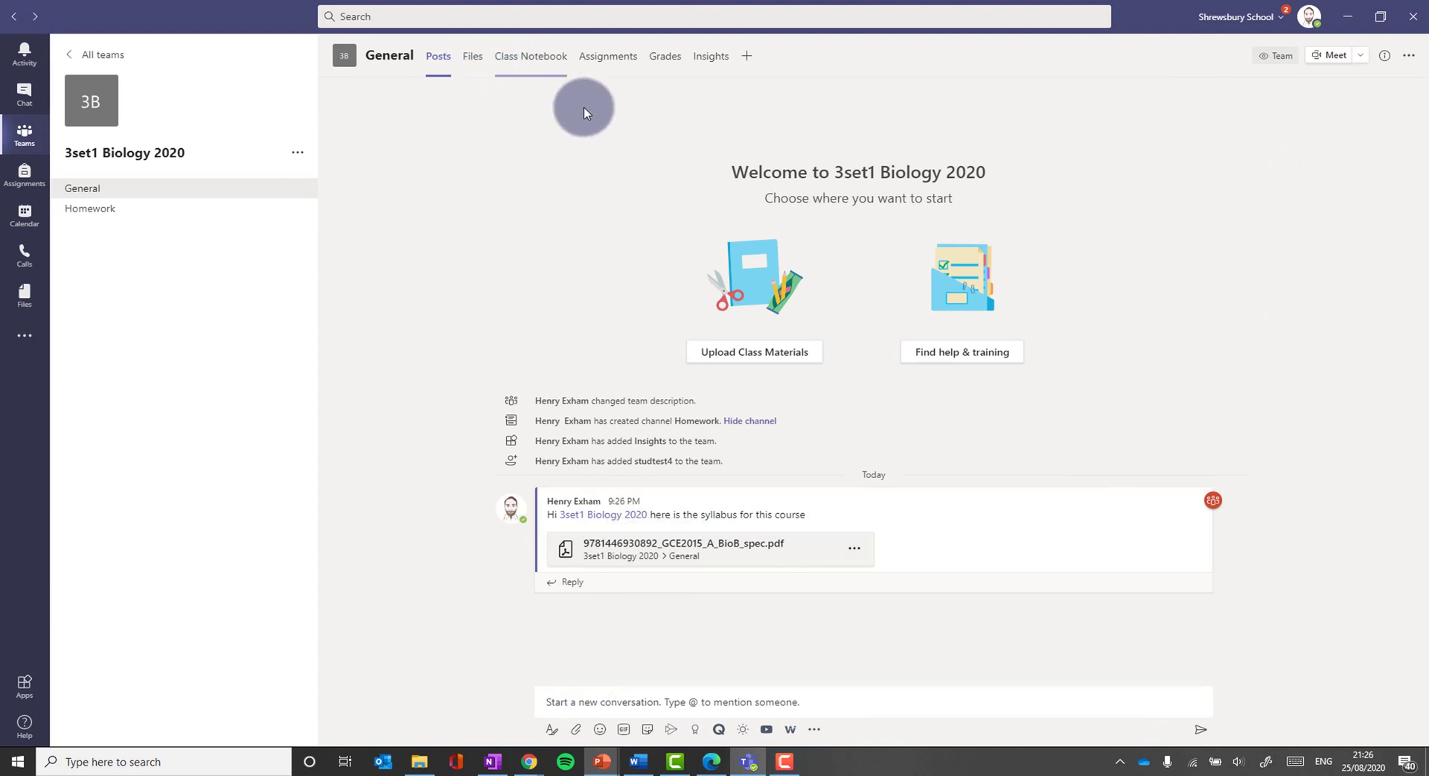
Post a copy of Guide to Edexcel Biology B A Level.pptx stored in Class Materials, then open it
click(577, 731)
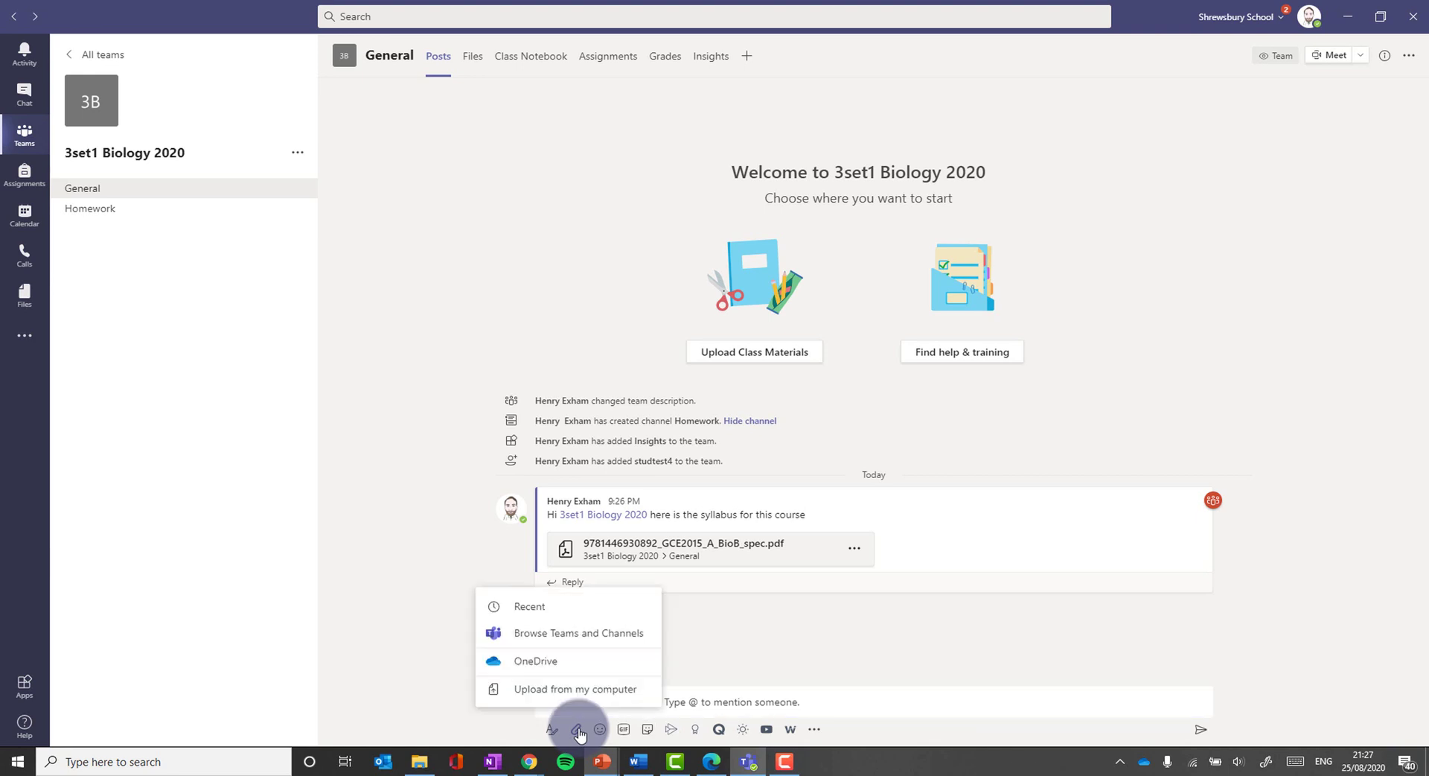
click(540, 609)
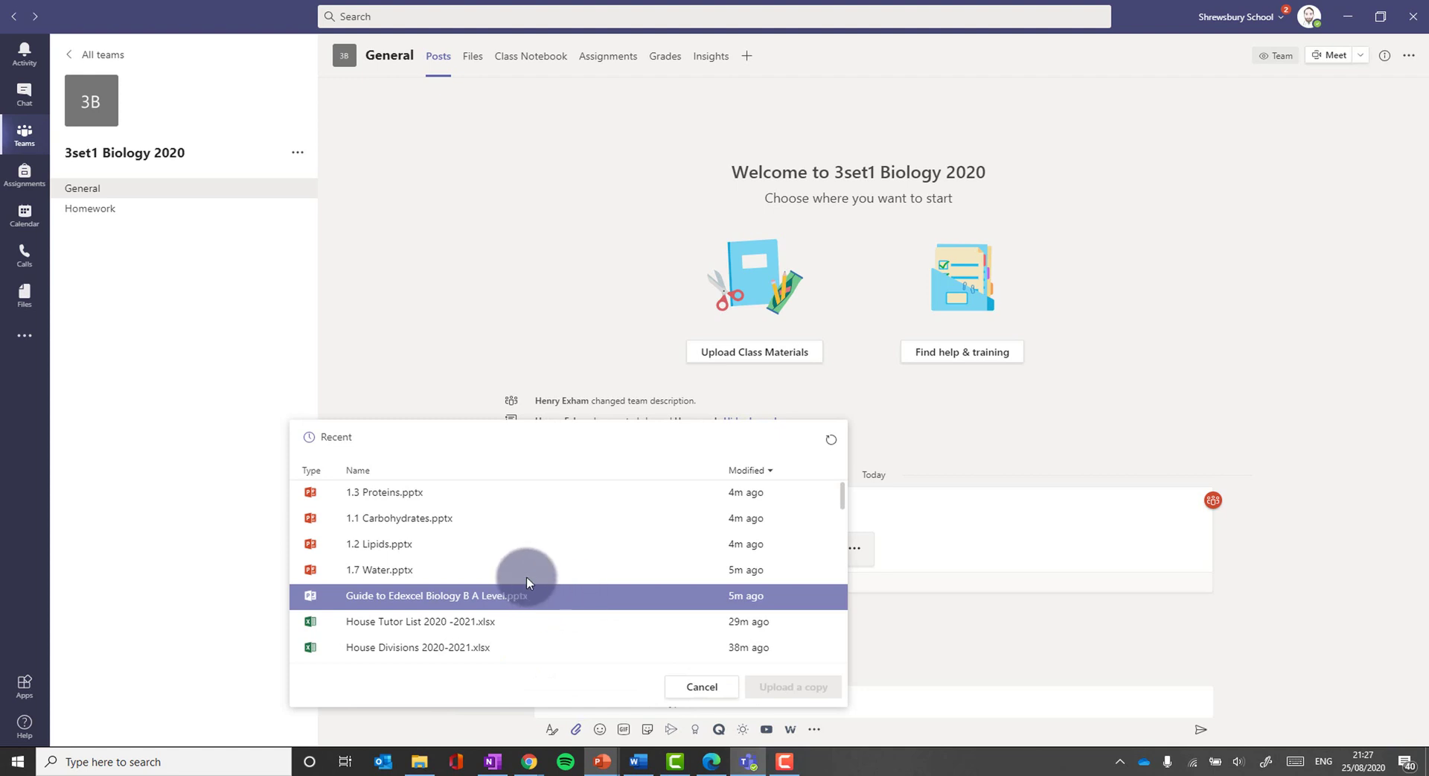
click(424, 596)
click(809, 687)
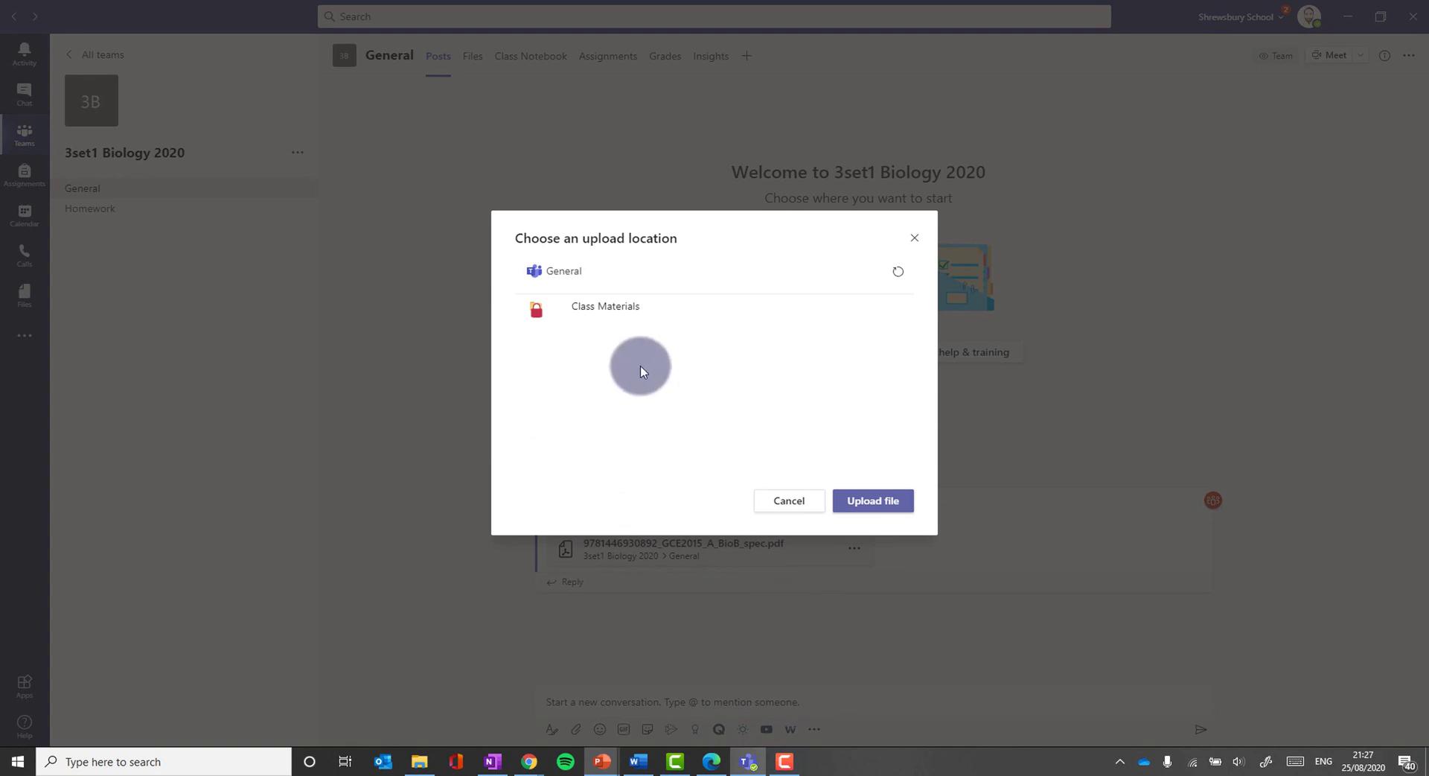
click(611, 311)
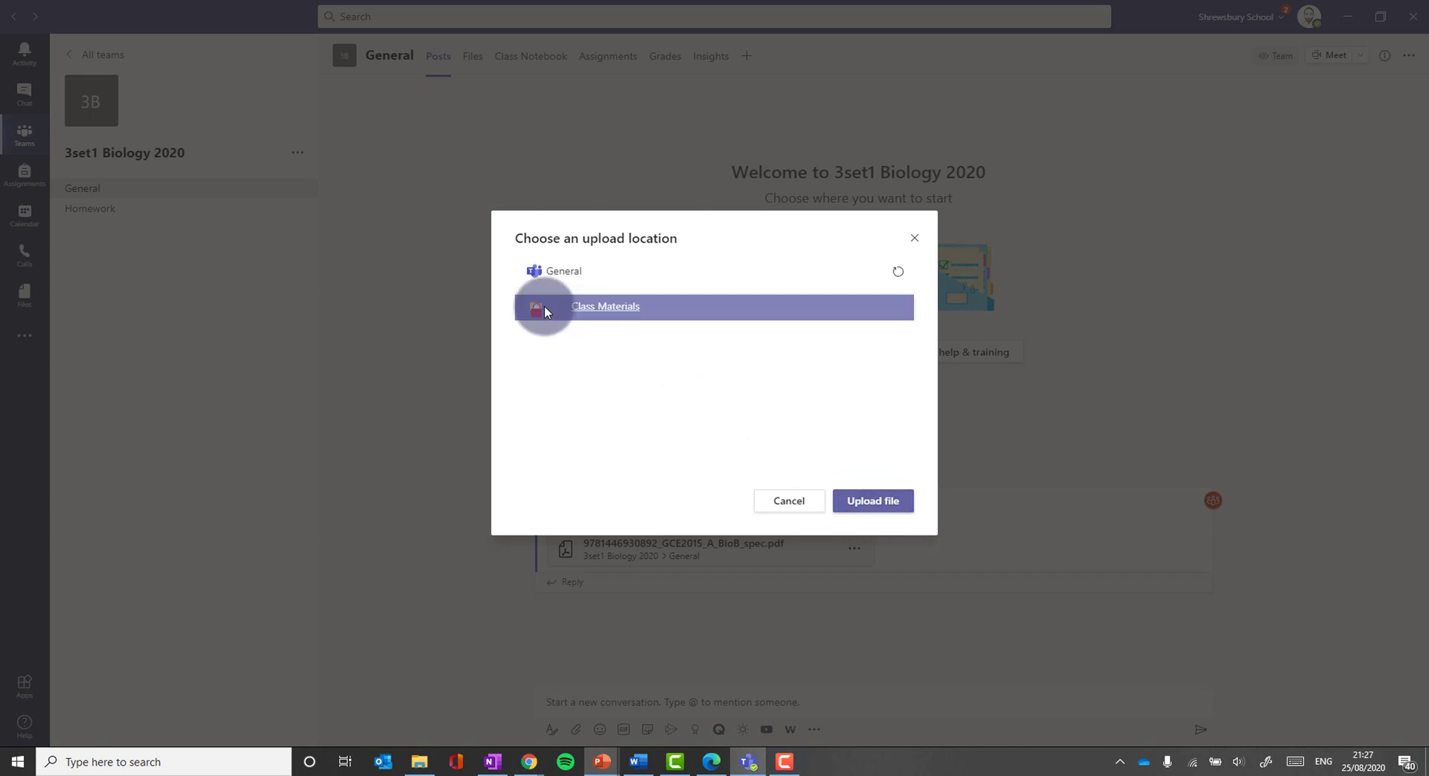
mouse_move(540, 319)
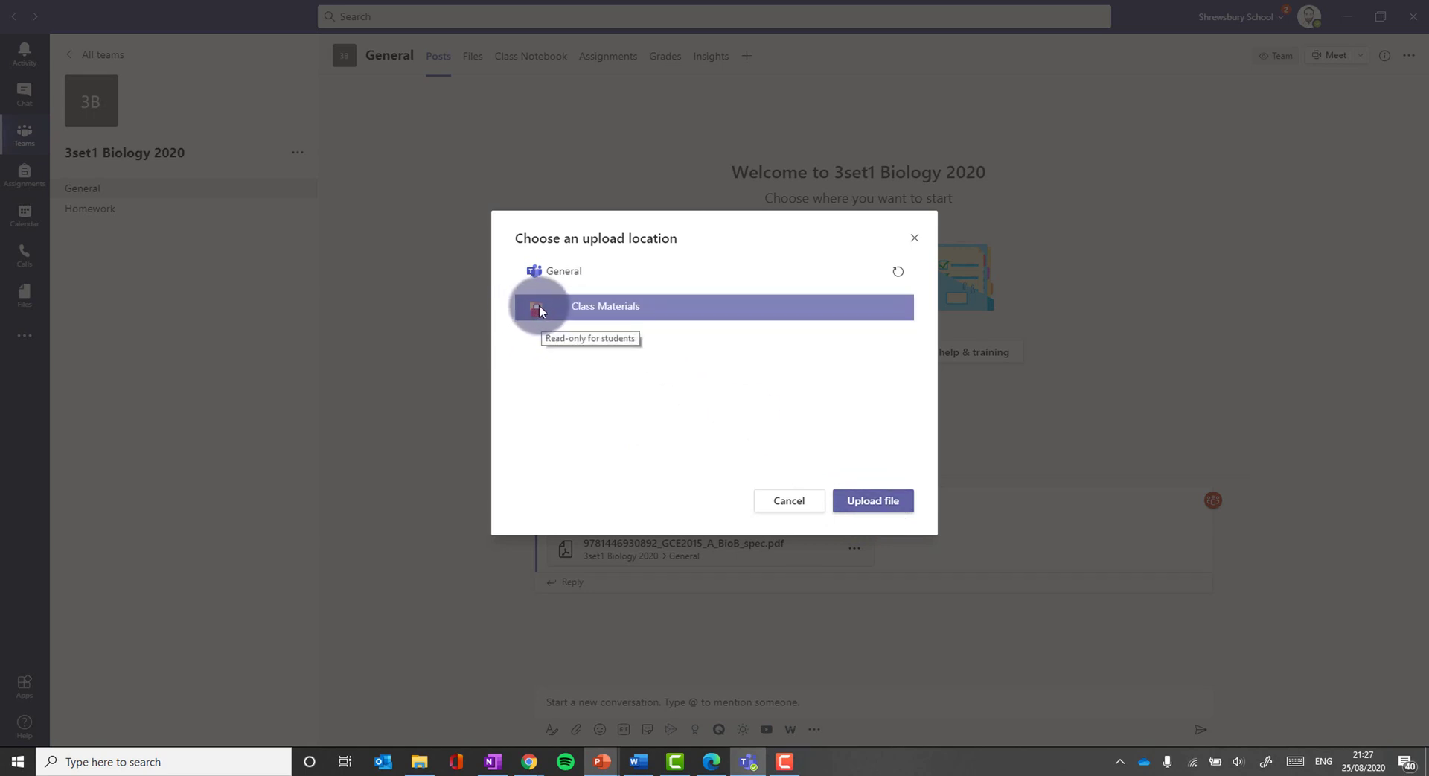
click(873, 500)
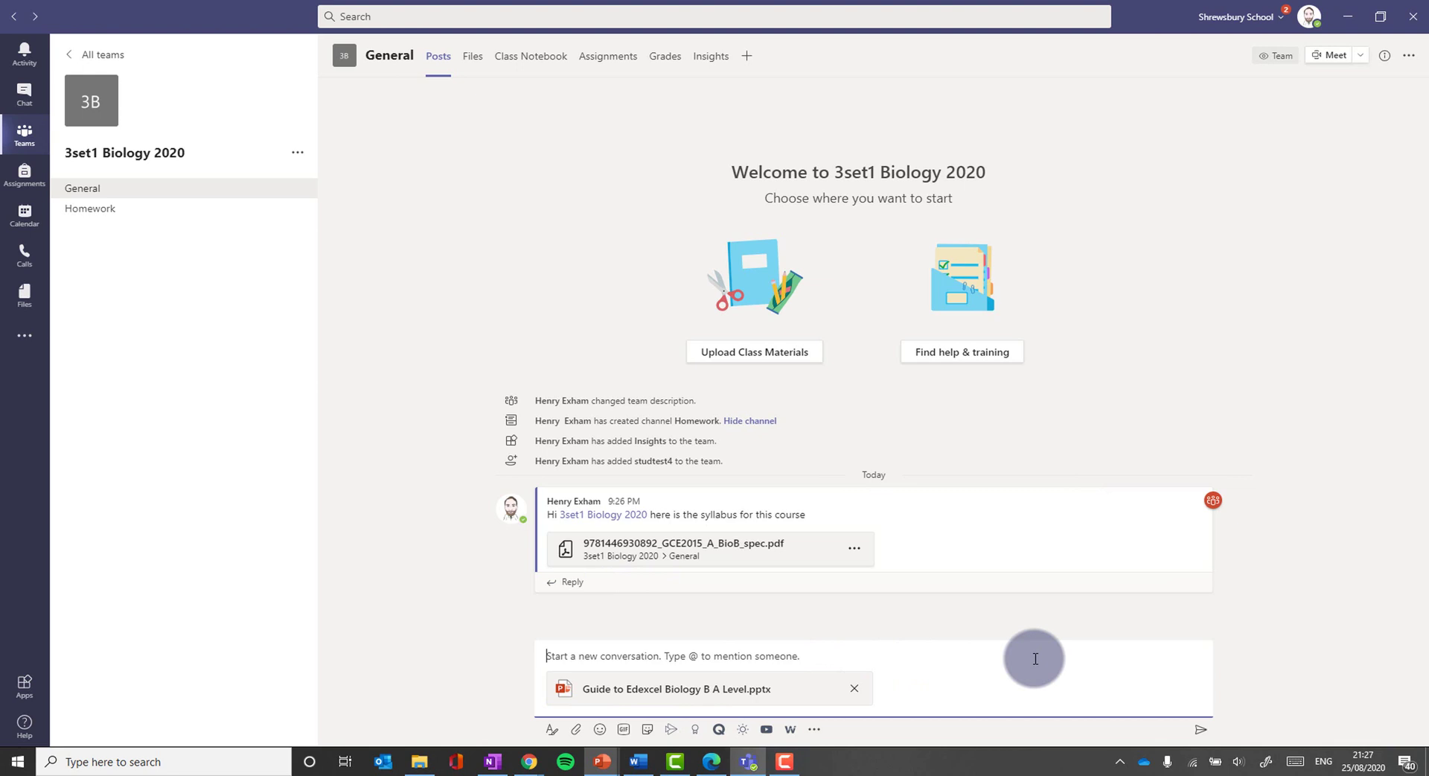
click(1200, 728)
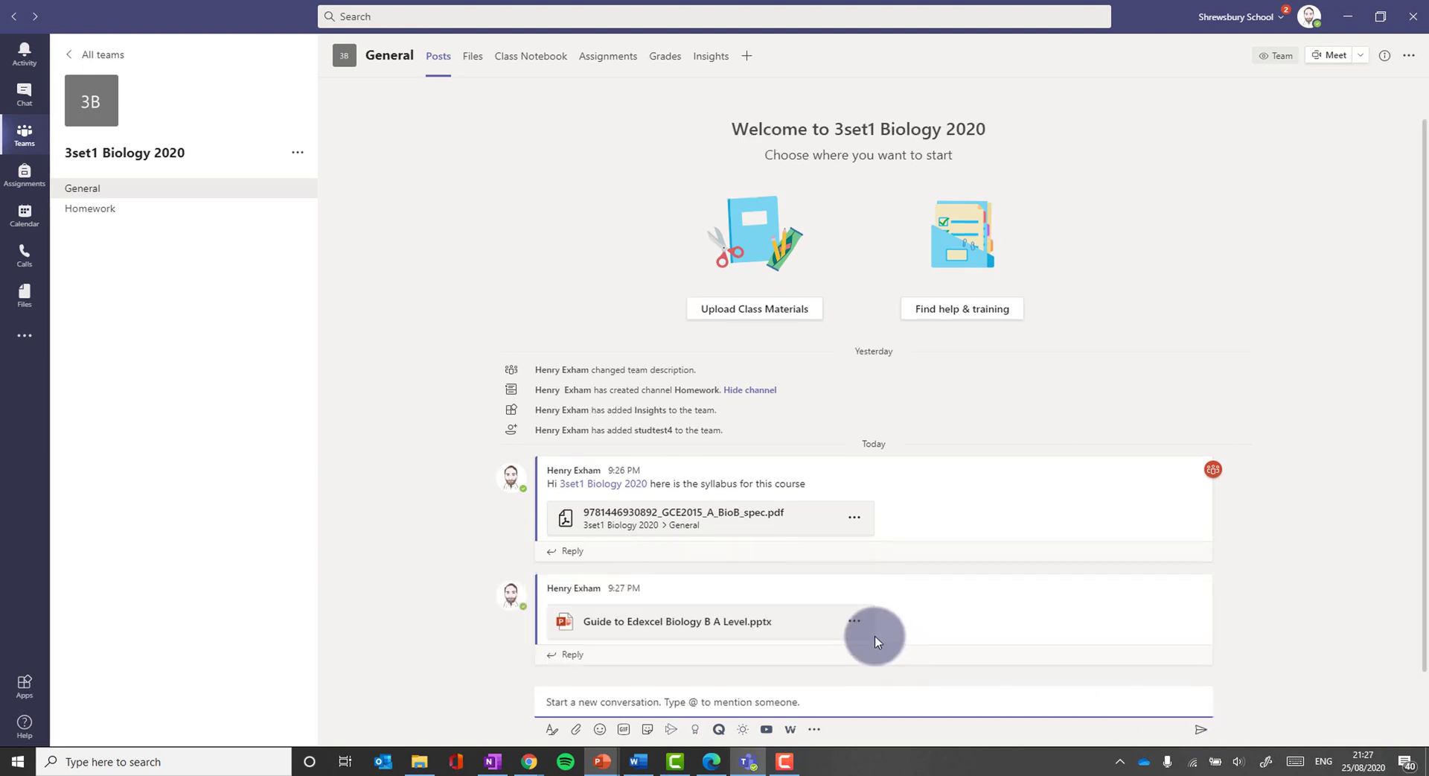
click(677, 625)
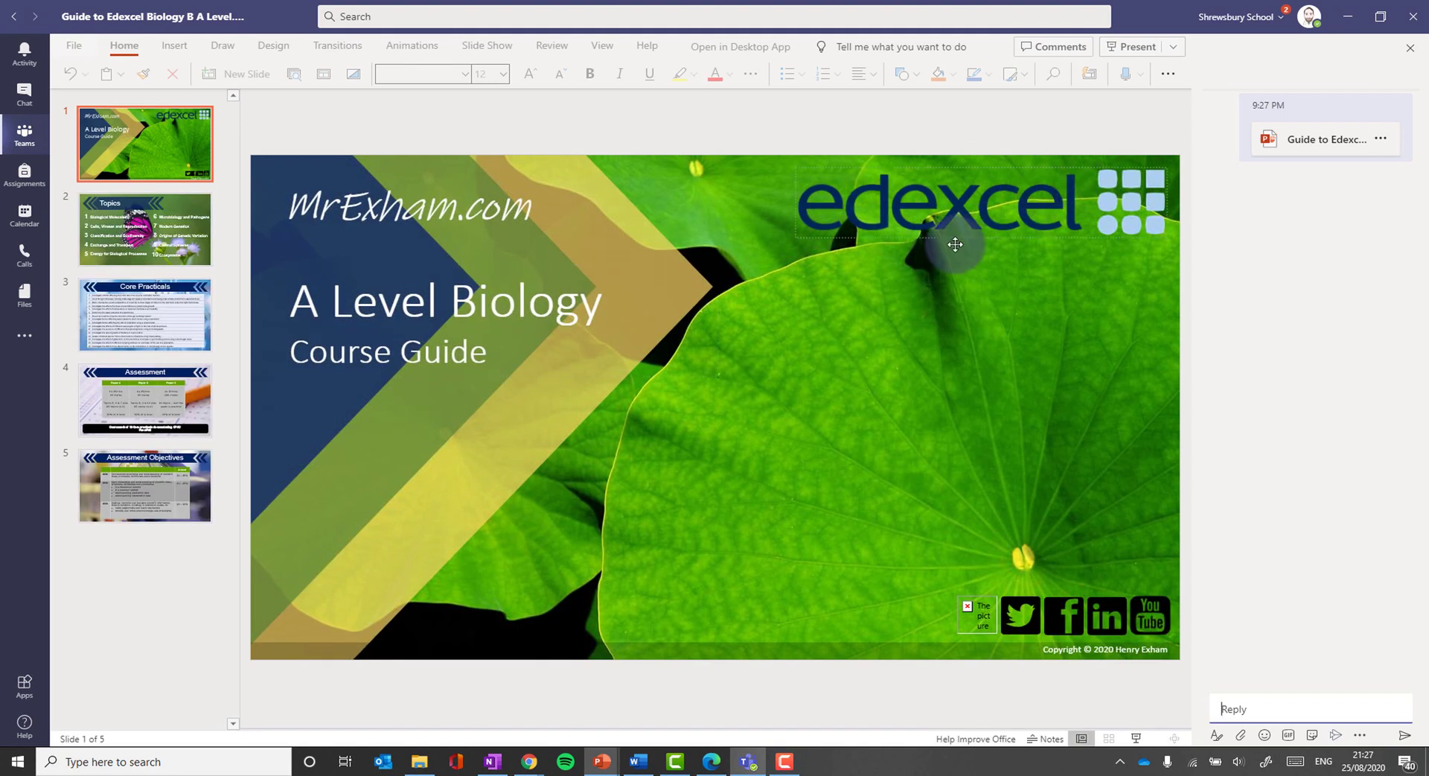
Browse the guide's slides, including Topics and Assessment Objectives, then return to slide 1
click(562, 284)
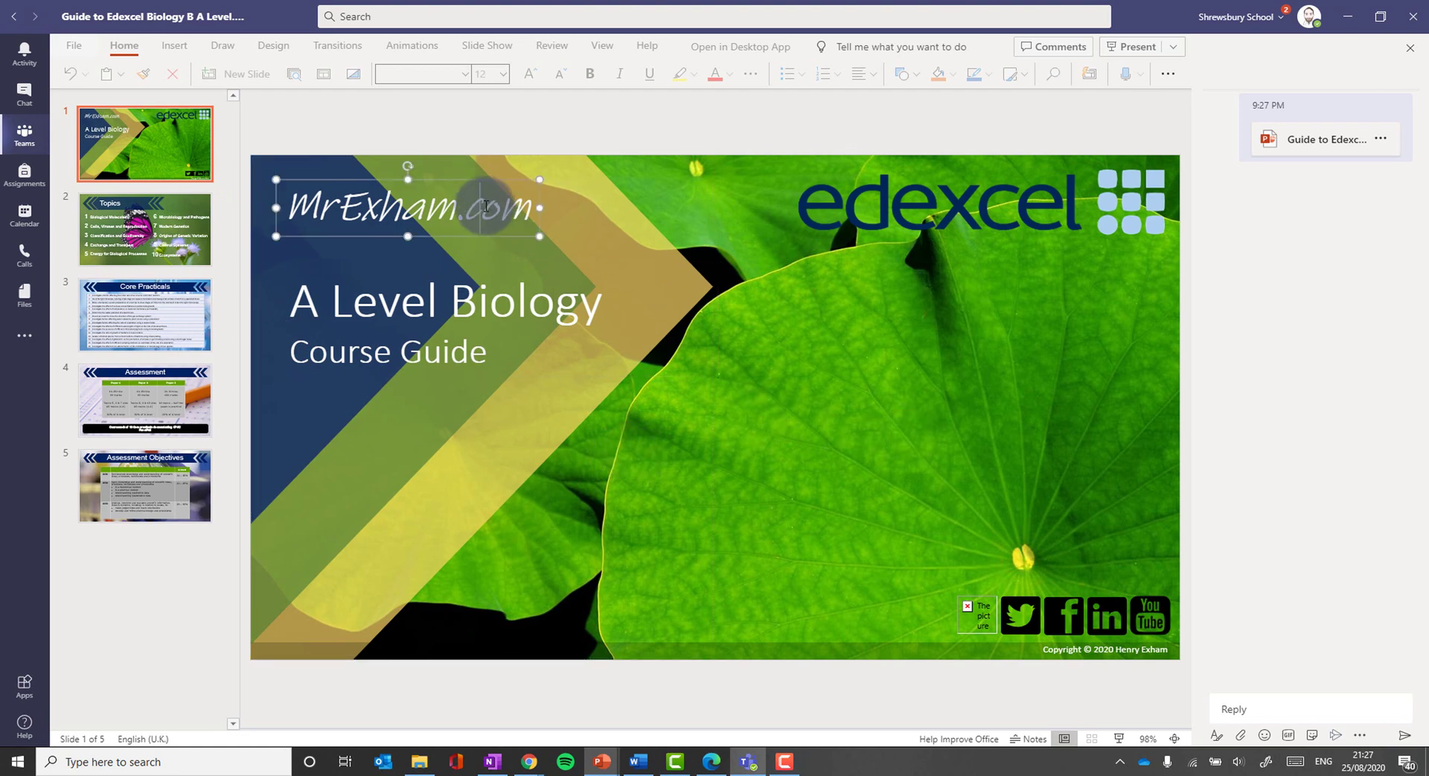
click(472, 361)
click(472, 361)
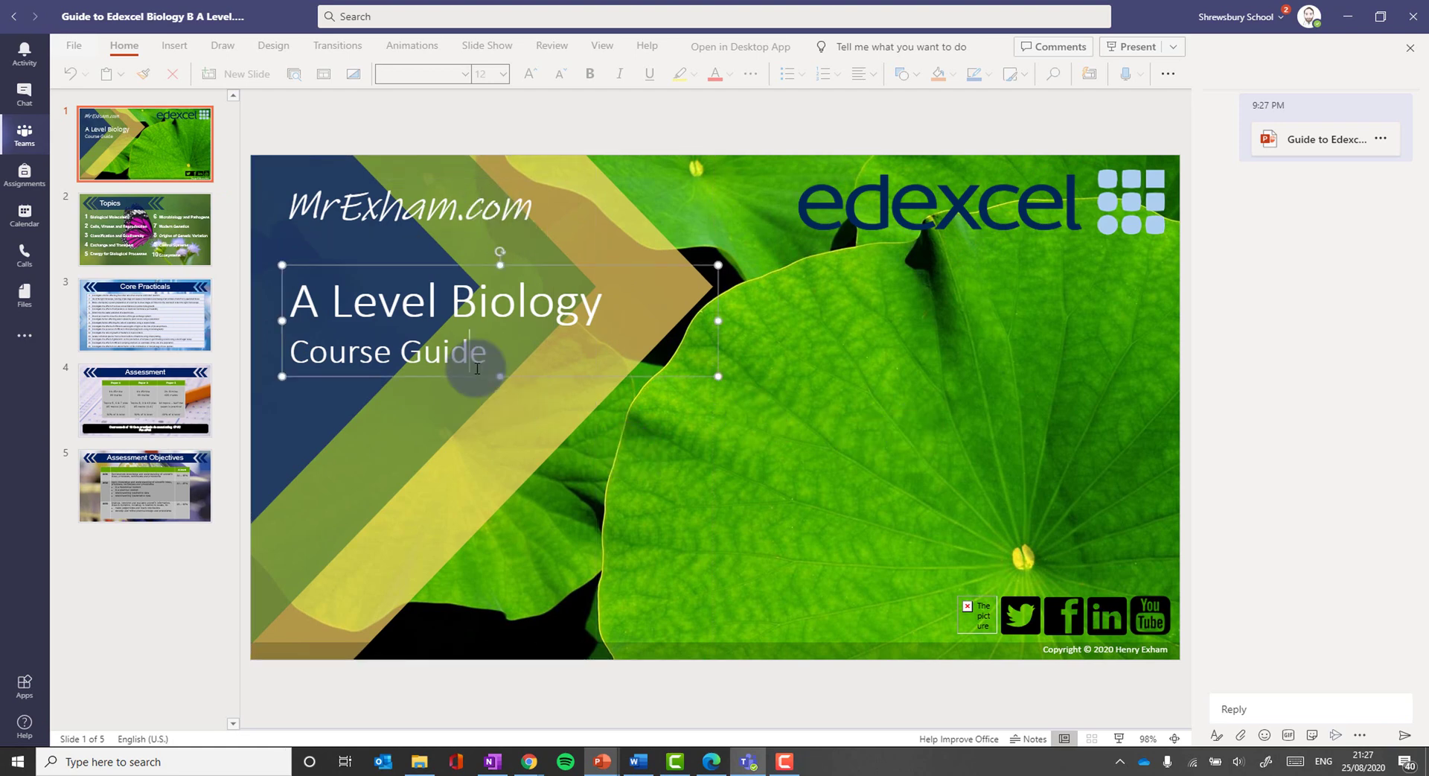
click(107, 201)
click(157, 471)
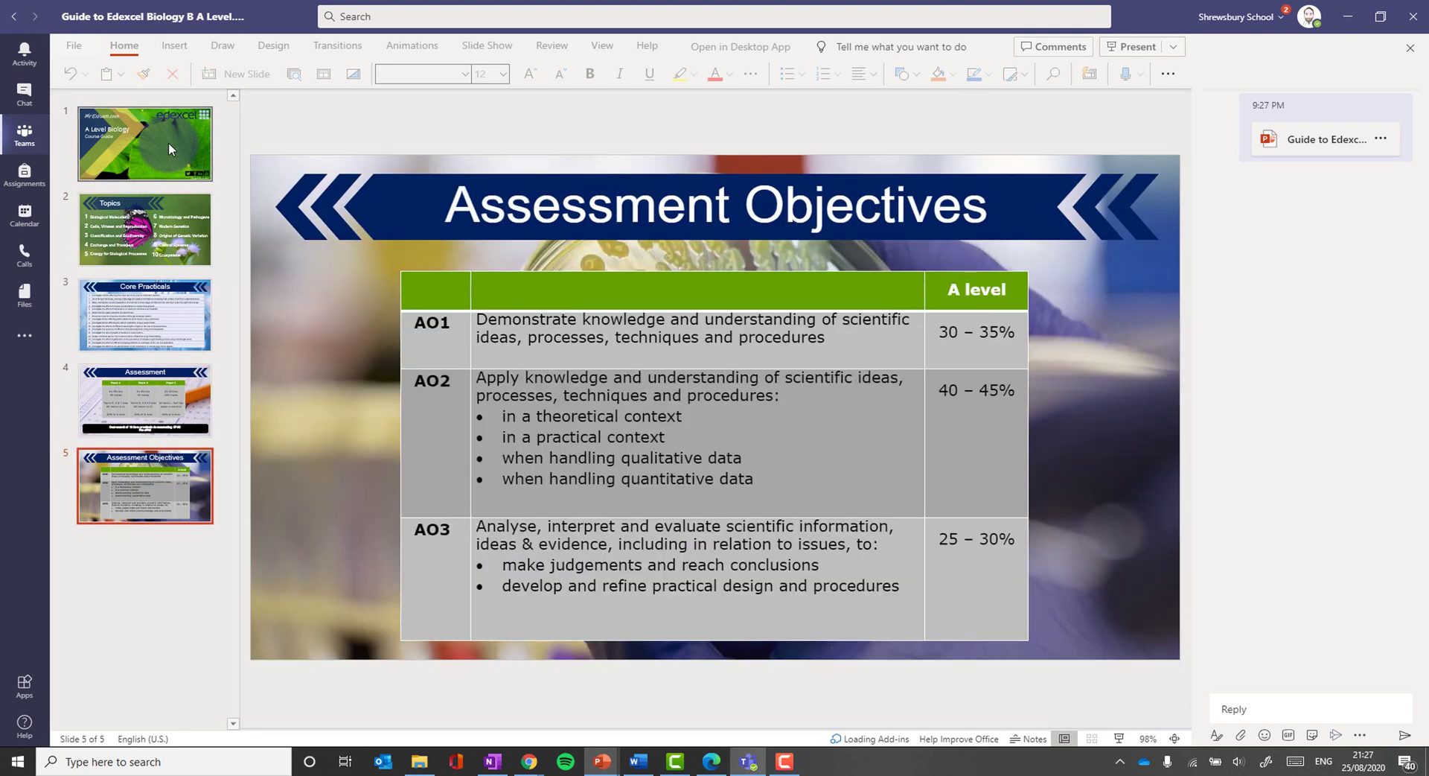
click(168, 142)
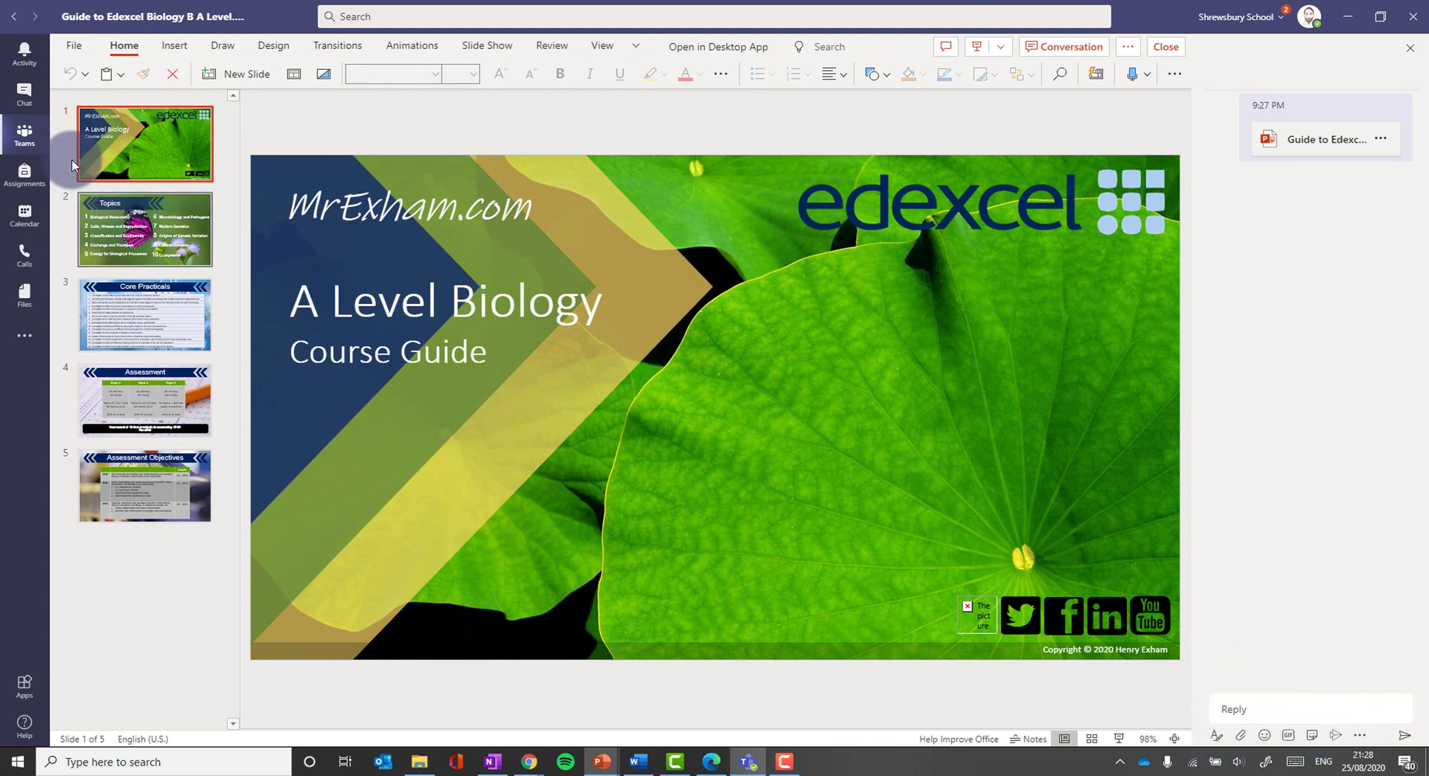
Close the presentation, view the General channel files, and switch to Teams web in InPrivate
click(15, 21)
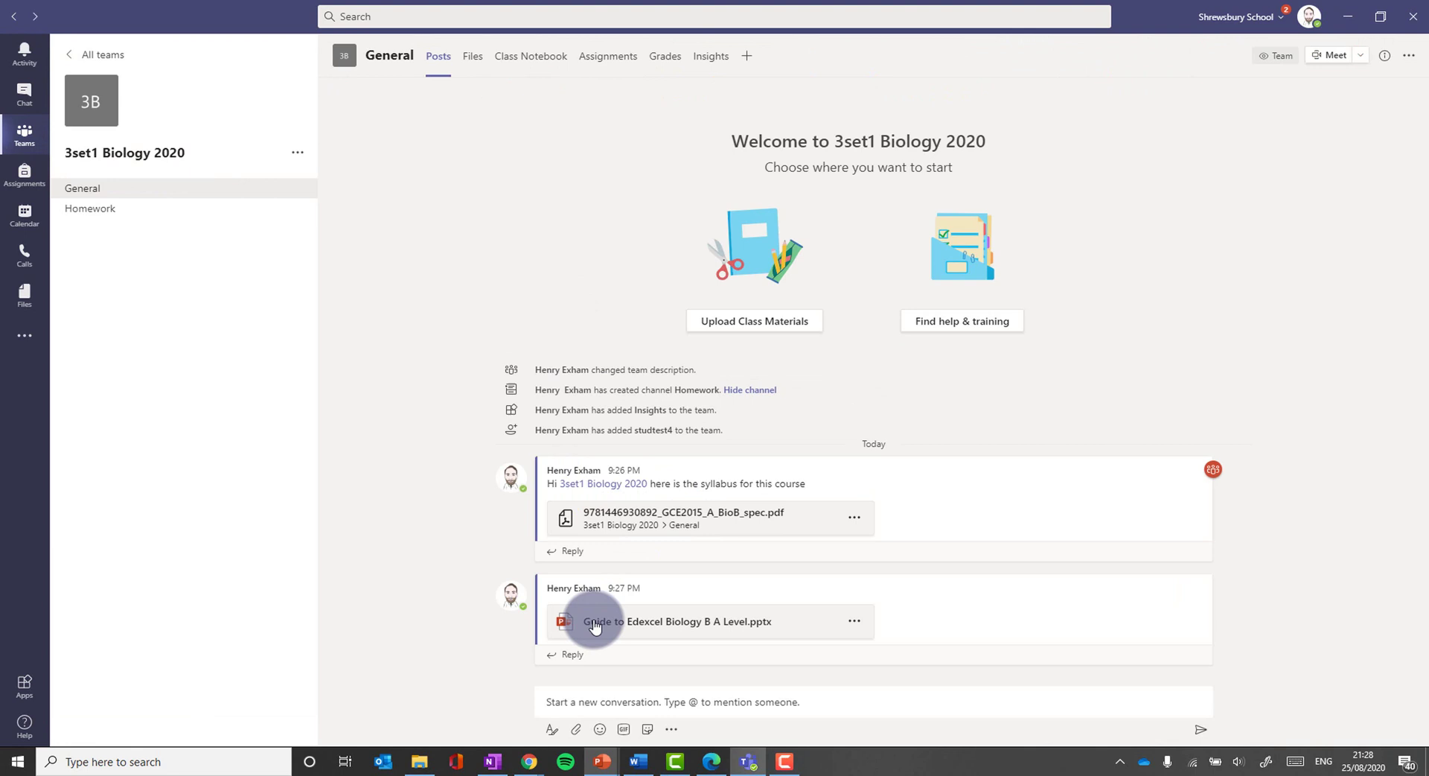
click(474, 58)
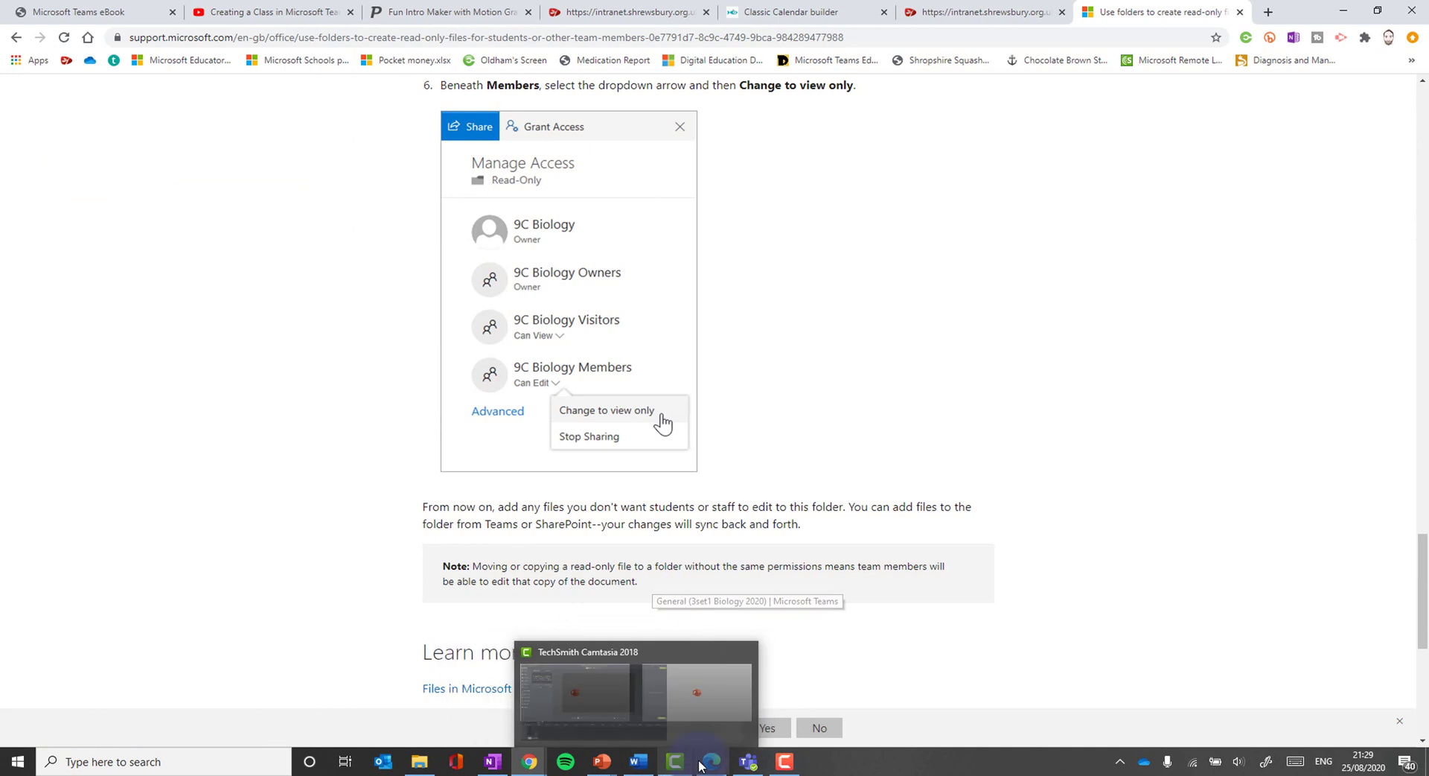
click(737, 708)
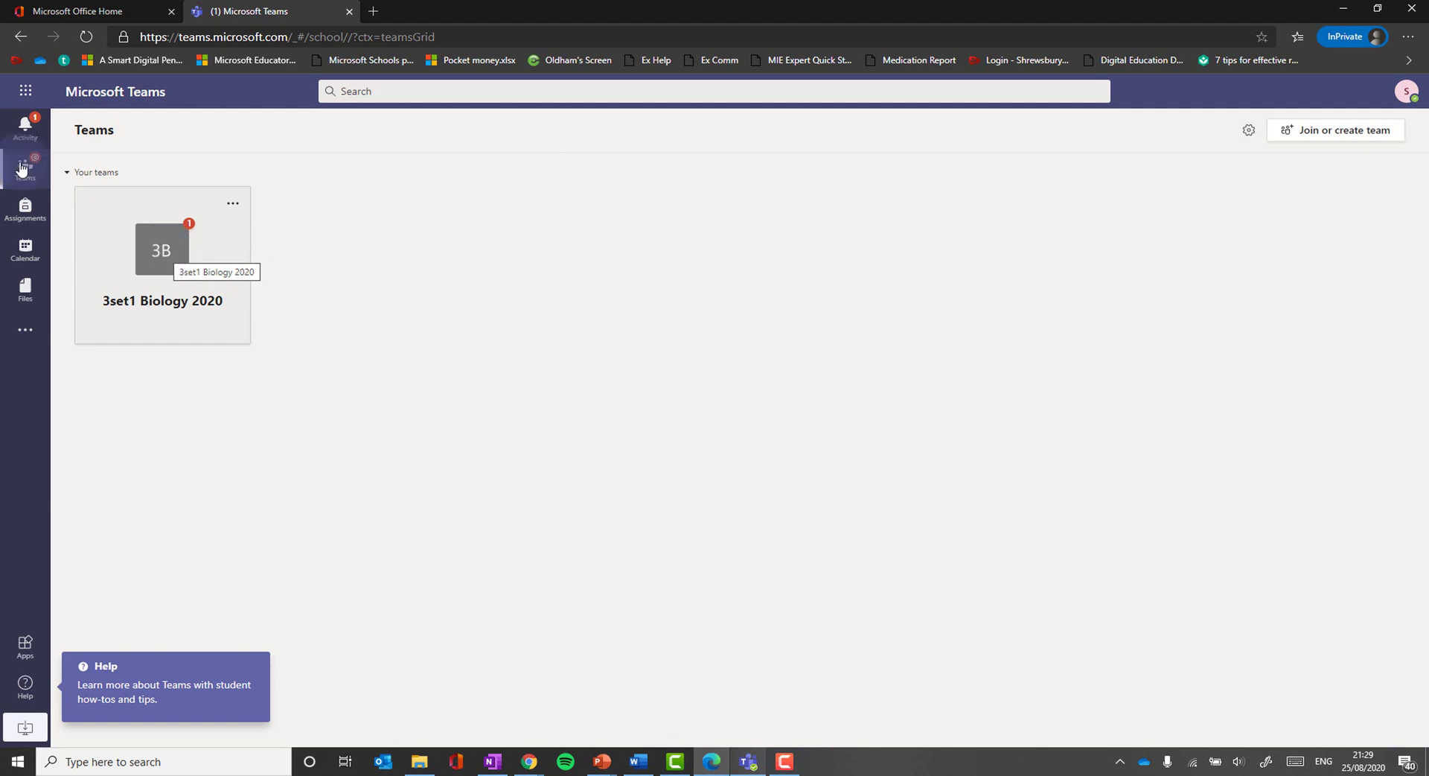
Open the 3set1 Biology 2020 team from the activity feed and Teams list
click(25, 124)
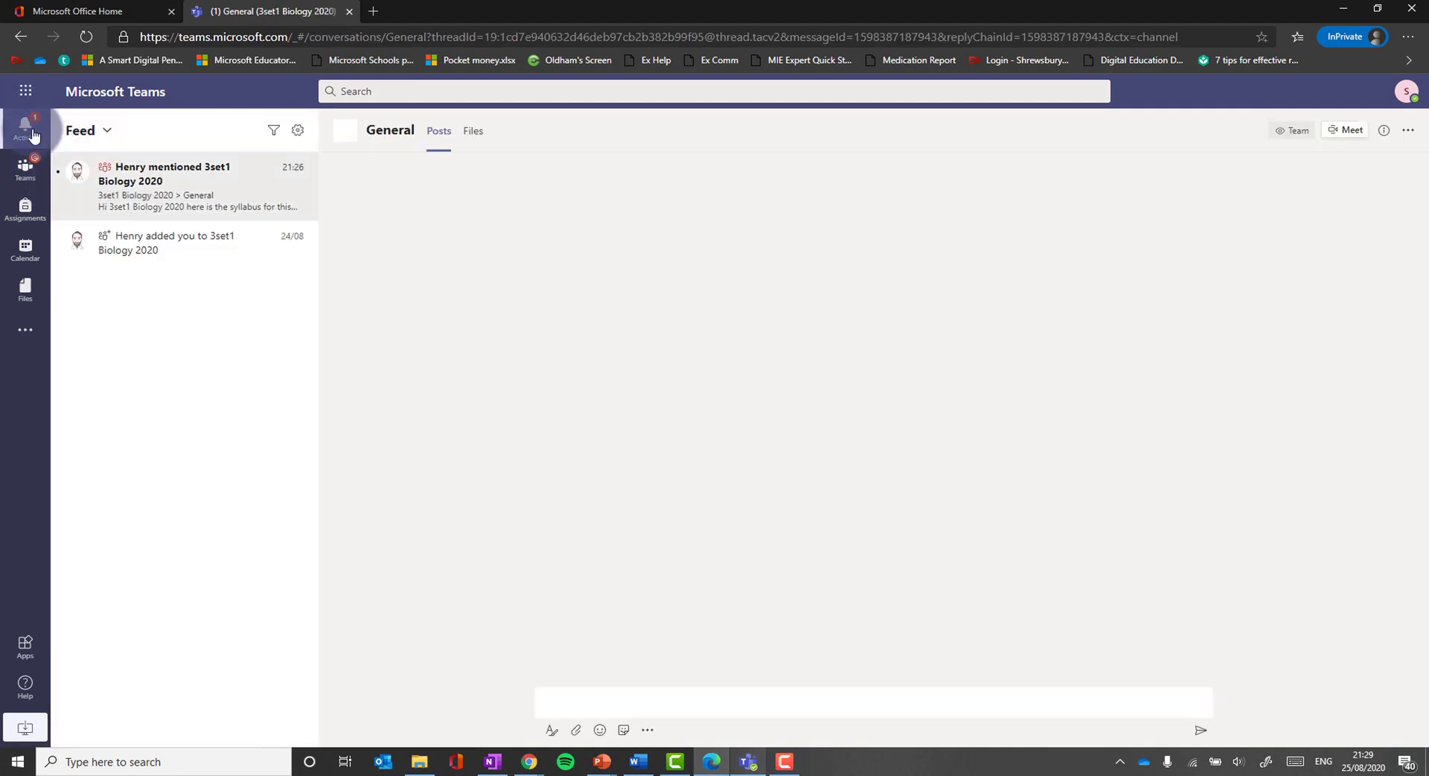
click(189, 199)
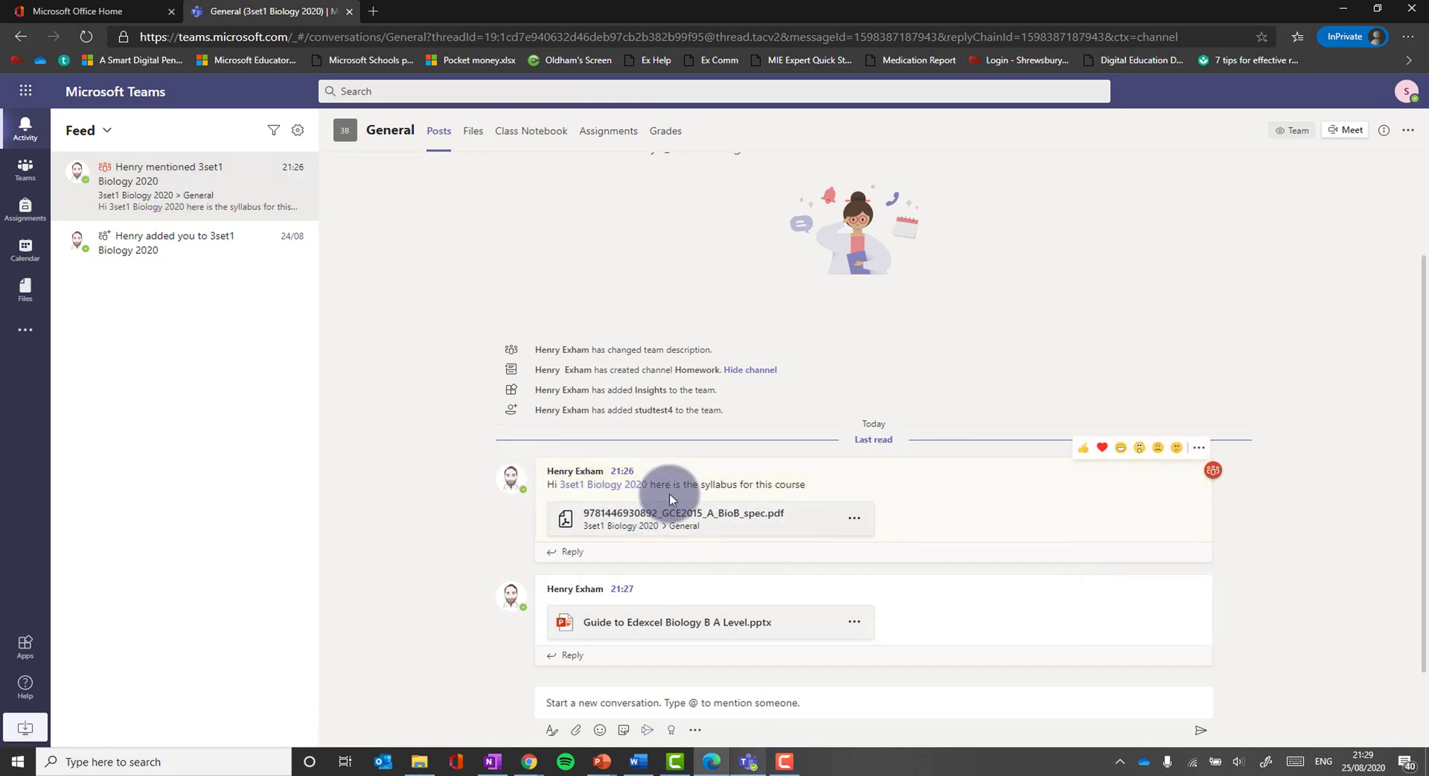
click(24, 167)
click(178, 274)
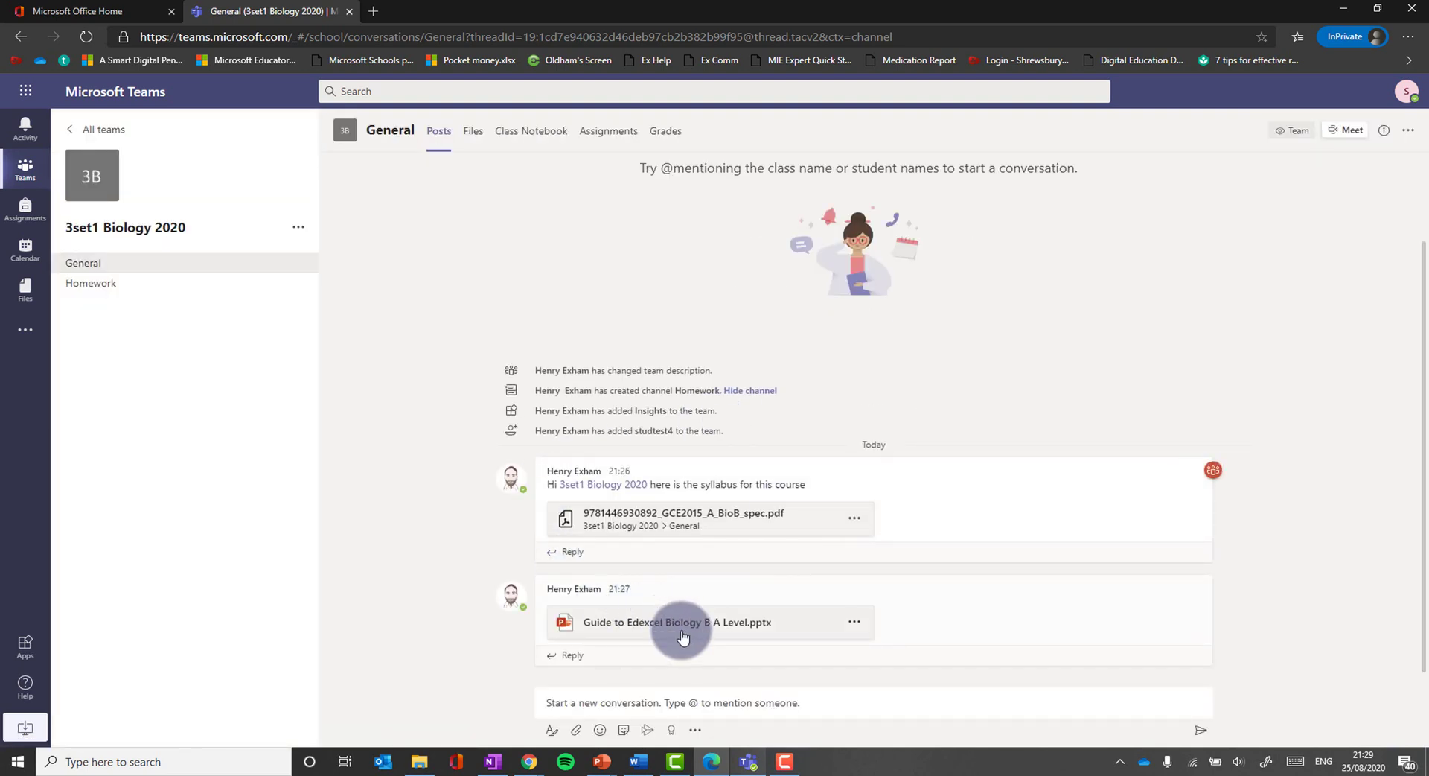
Preview the syllabus PDF, close it, check Files, and return to the General posts
click(673, 522)
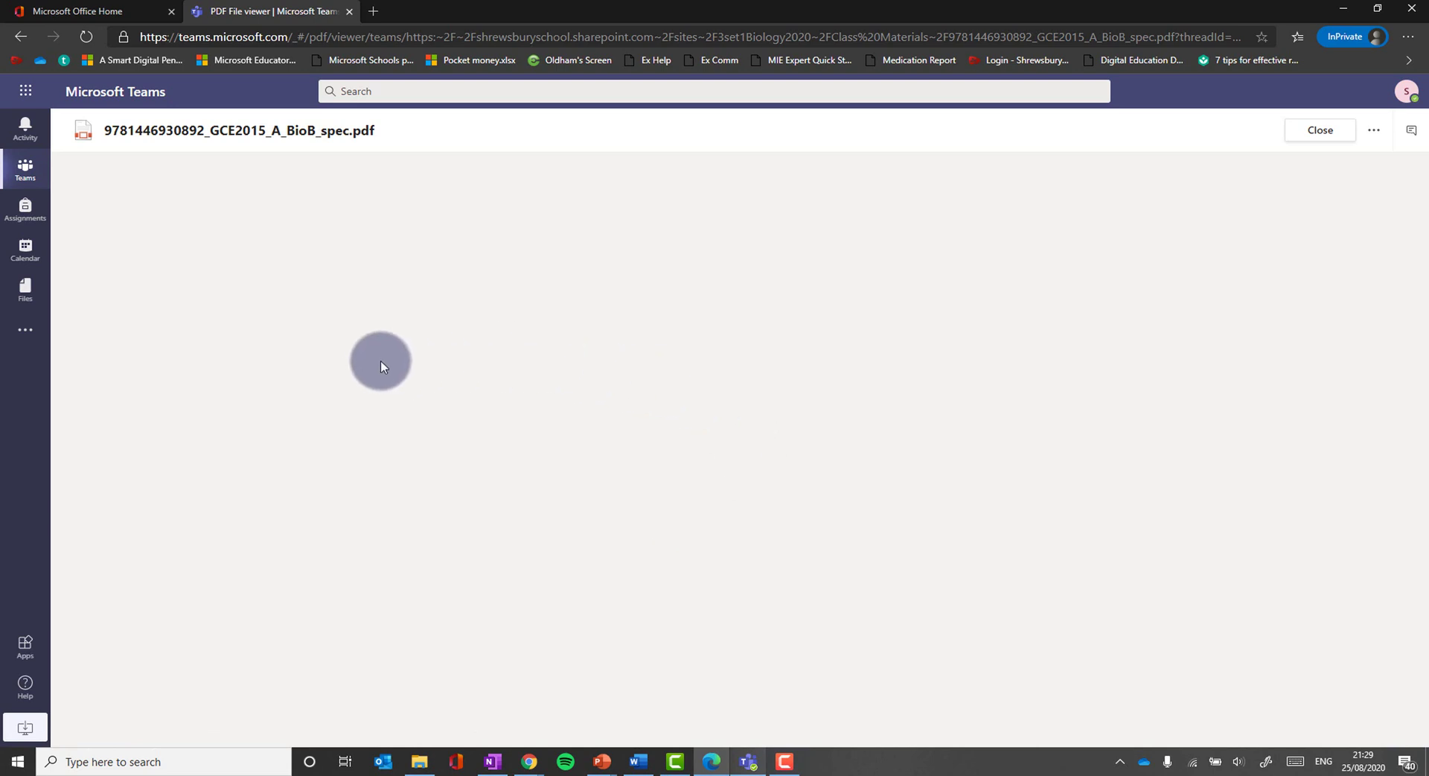
scroll(702, 511, down, 5)
scroll(703, 511, up, 6)
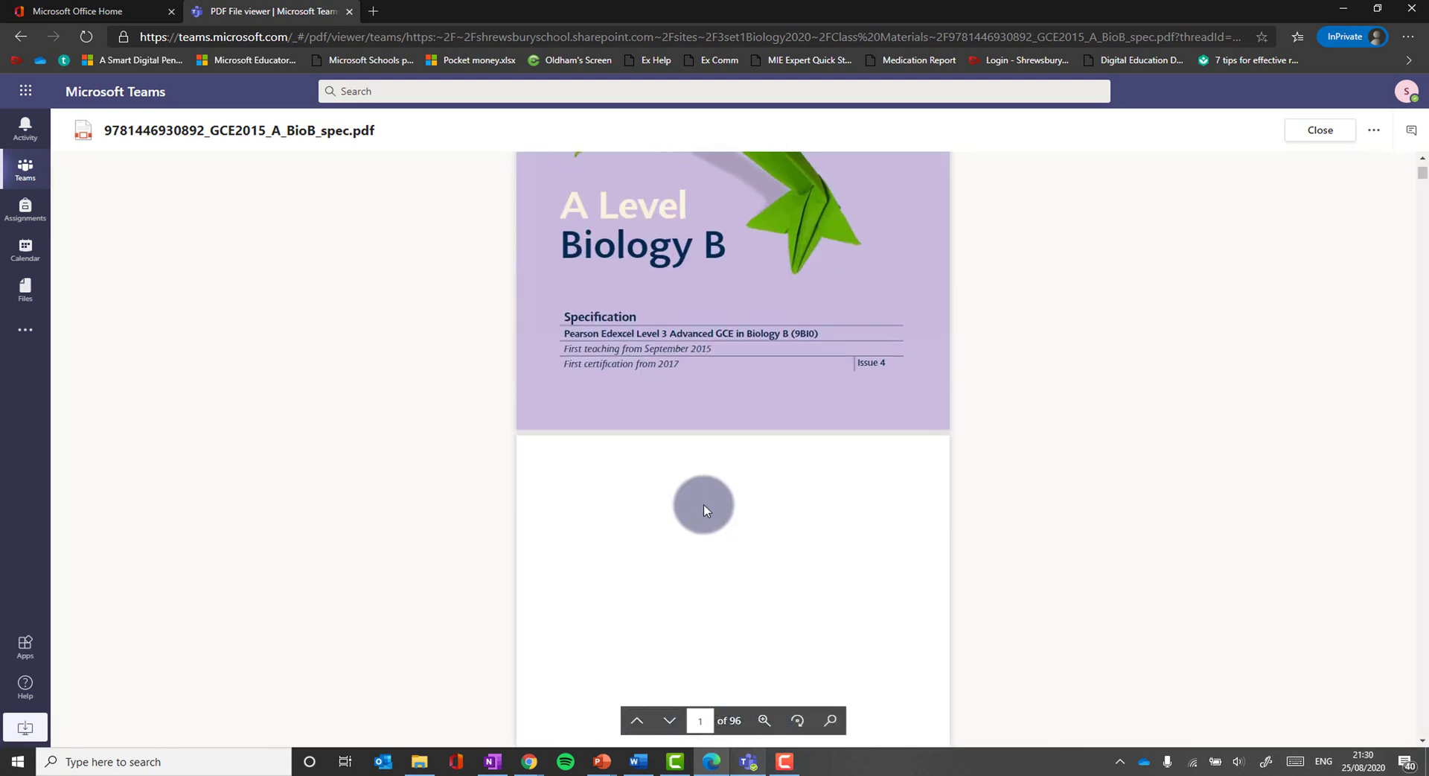
click(1321, 131)
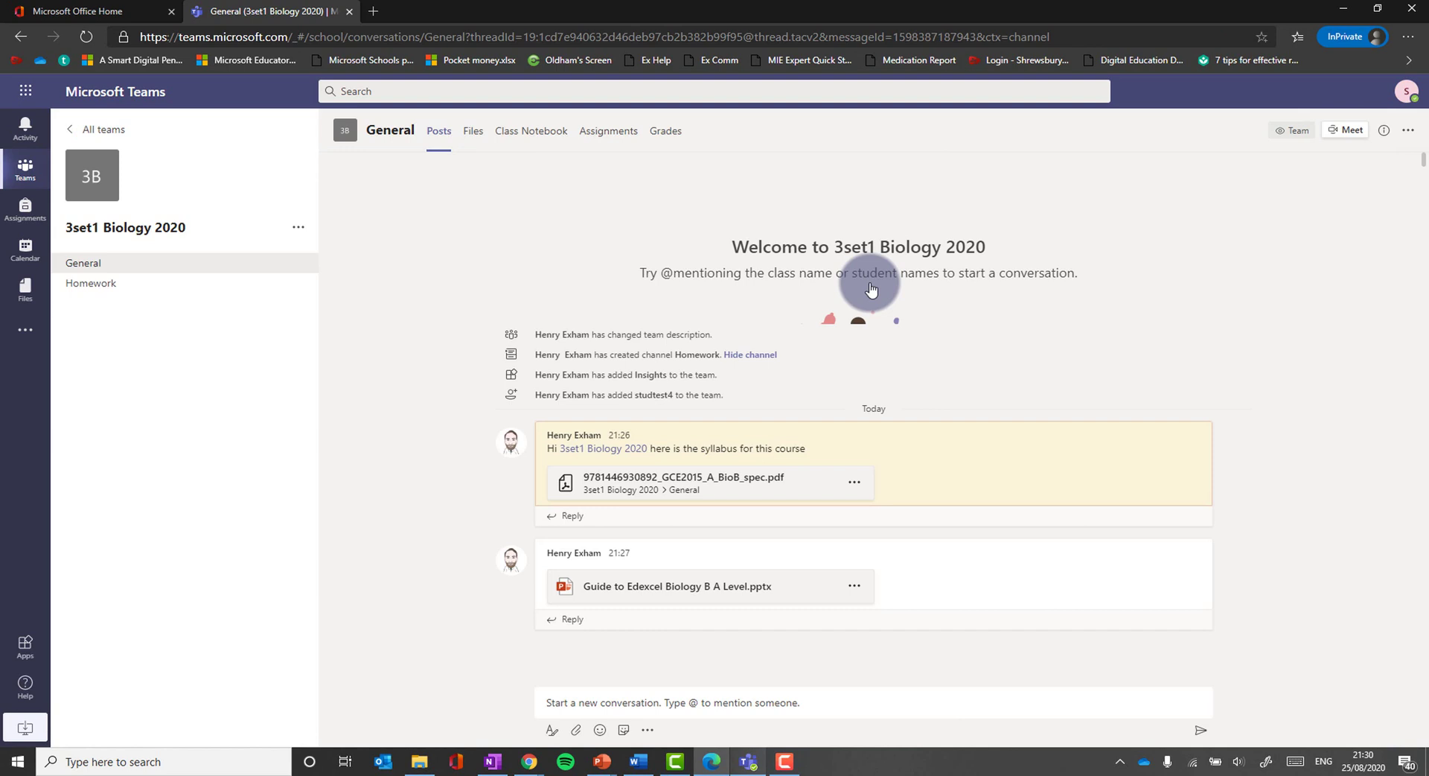
click(473, 132)
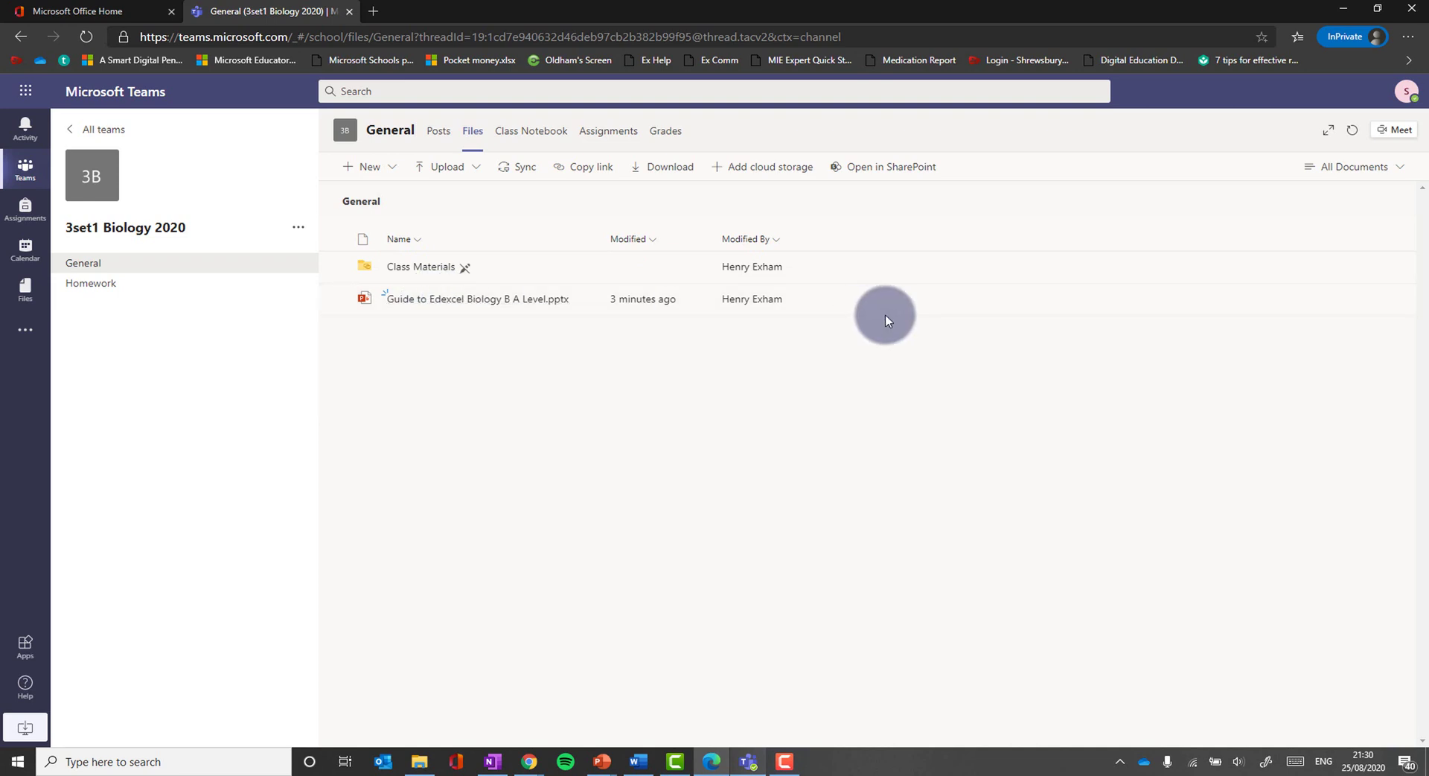
click(438, 131)
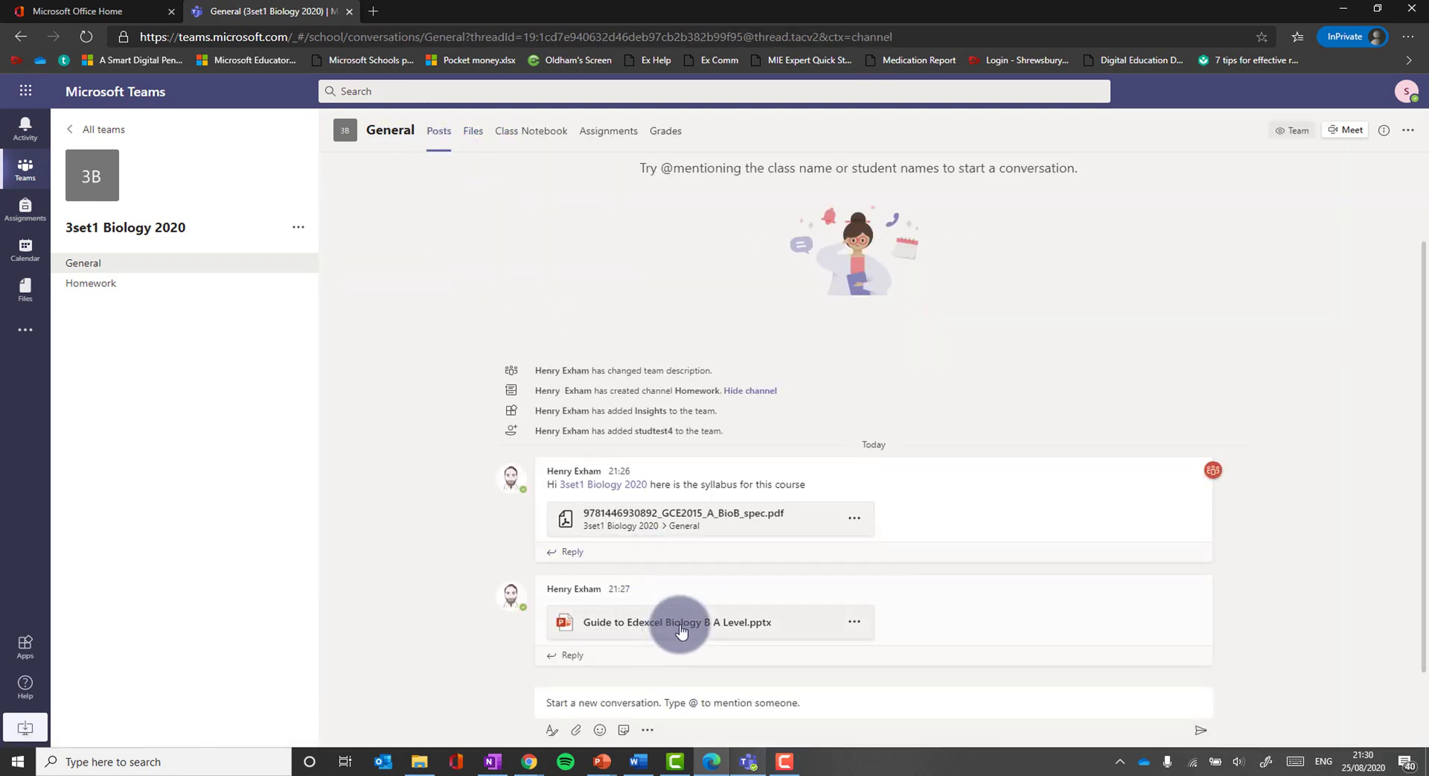
Open the Guide to Edexcel Biology B A Level.pptx and its action menu in Files
click(629, 624)
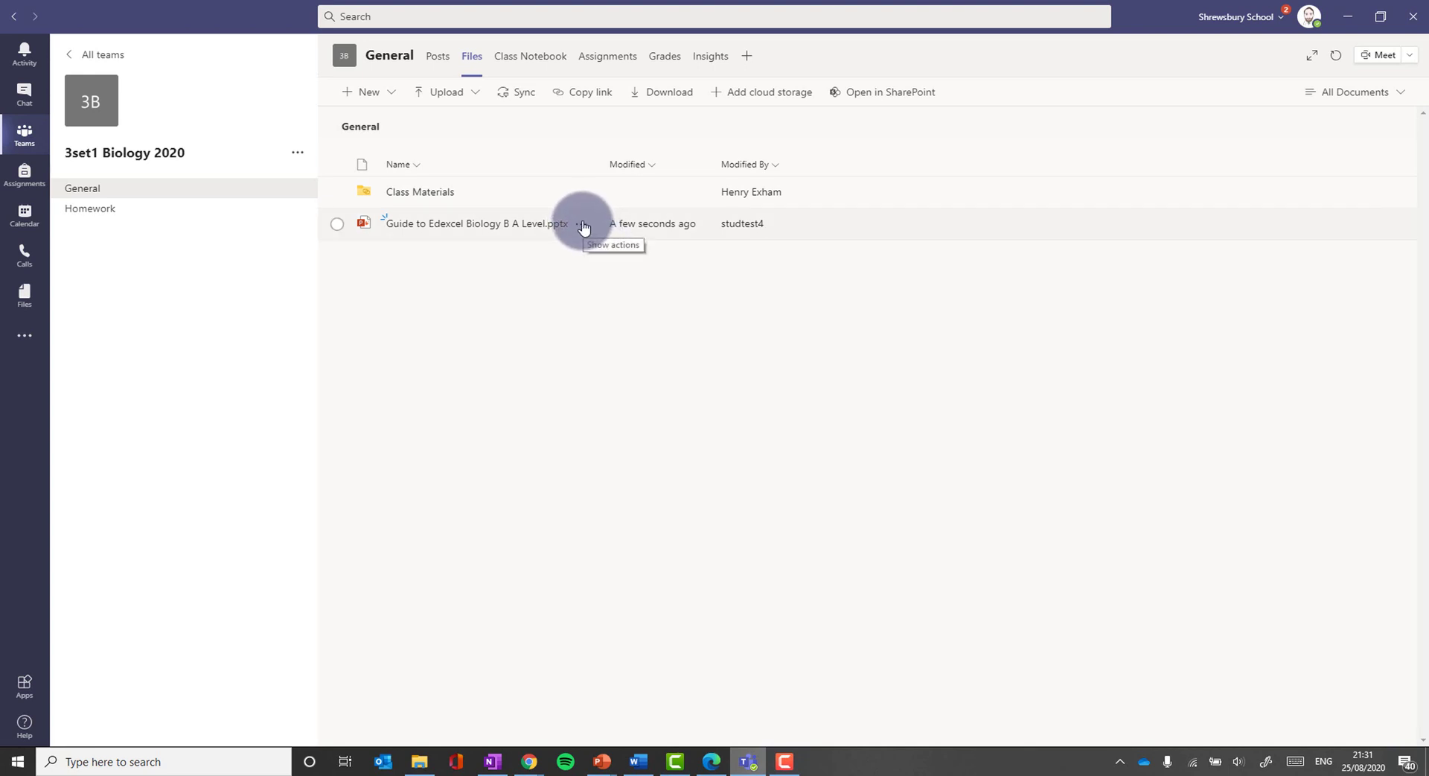
click(581, 226)
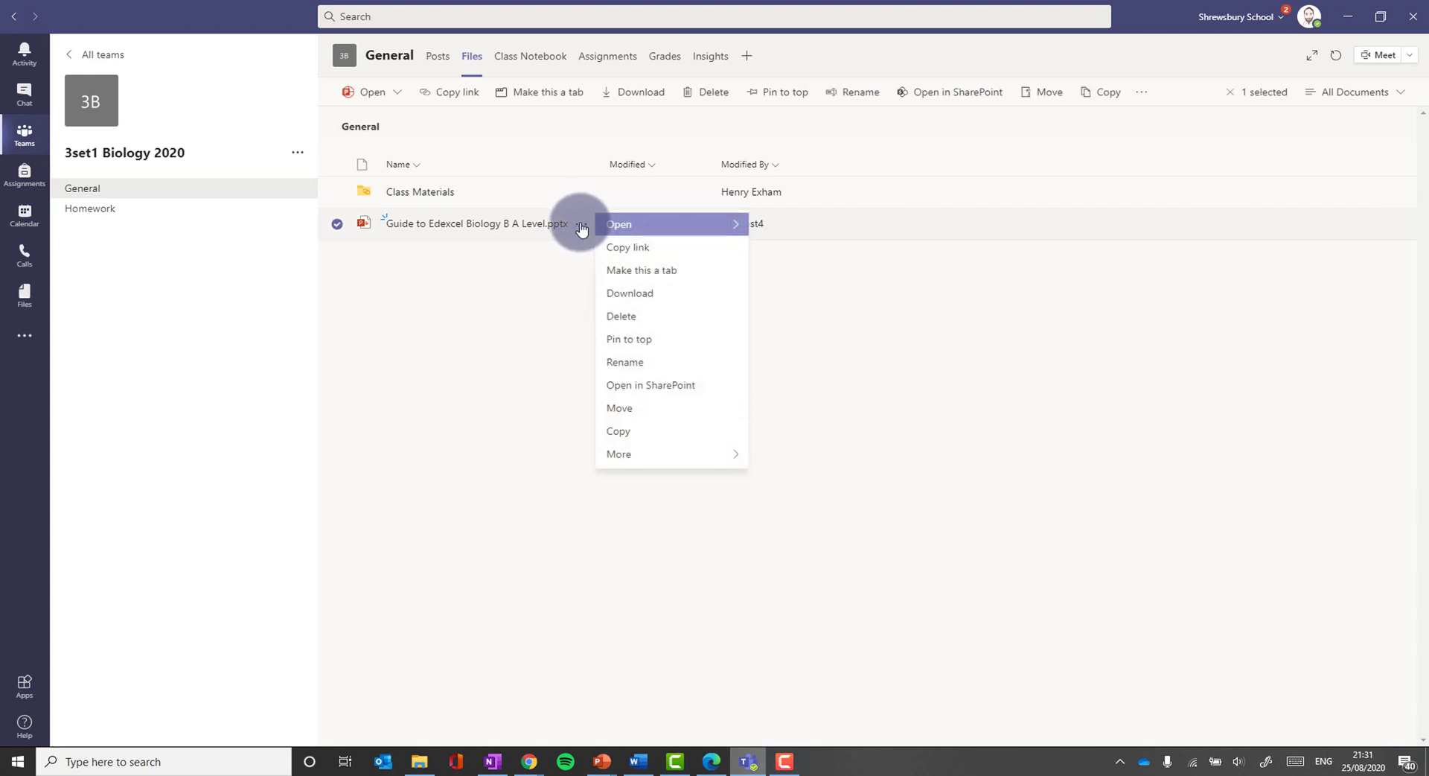
Open the course guide in SharePoint, view its version history, and open version 1.0
click(679, 382)
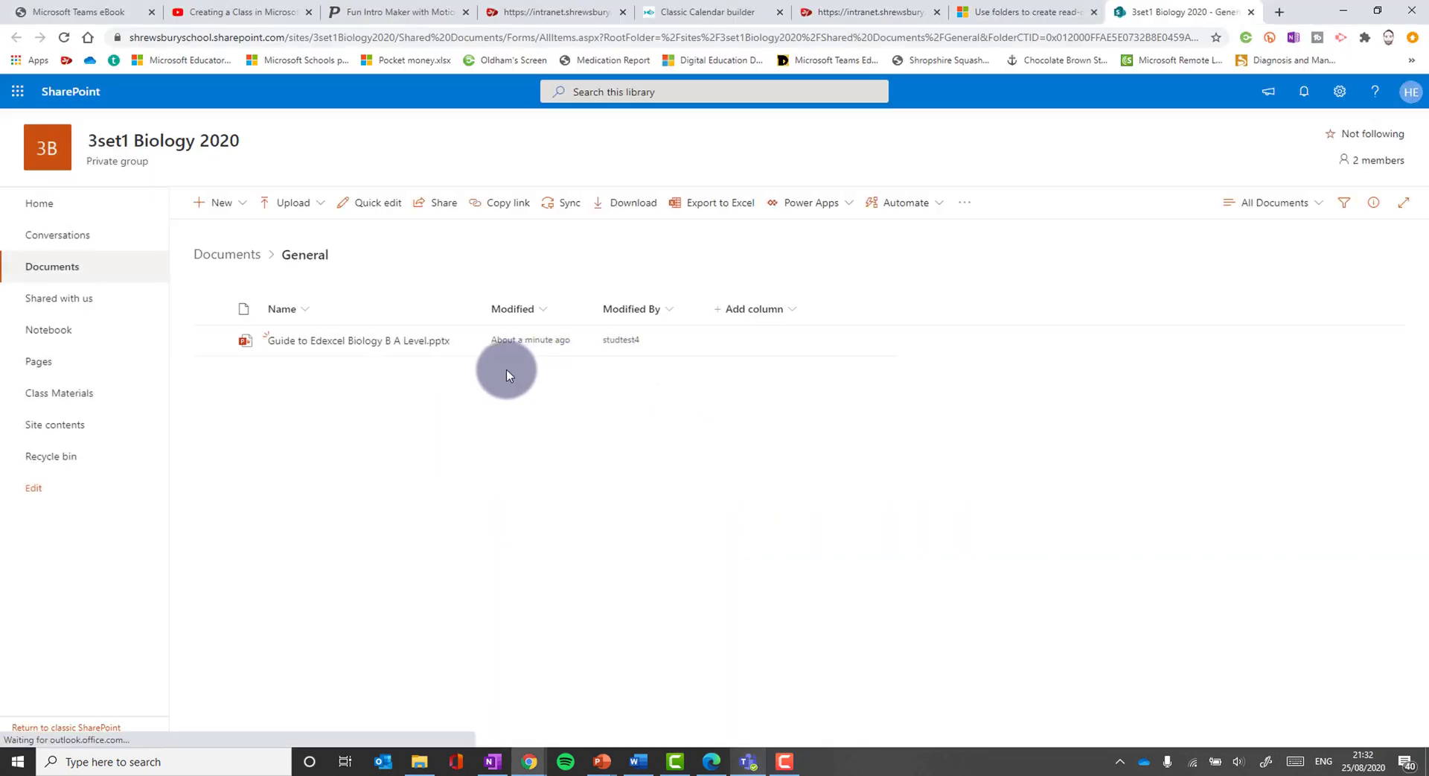
click(462, 342)
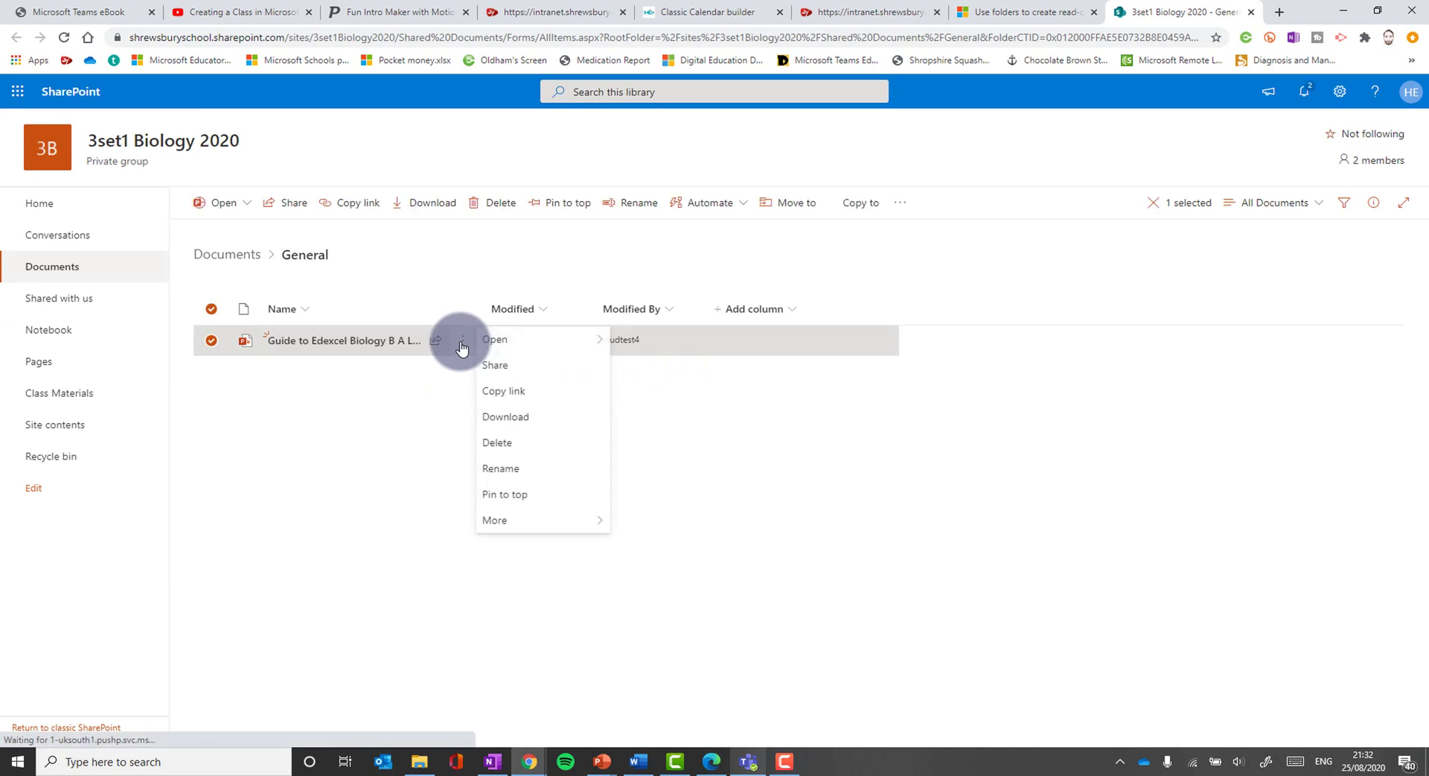
click(548, 652)
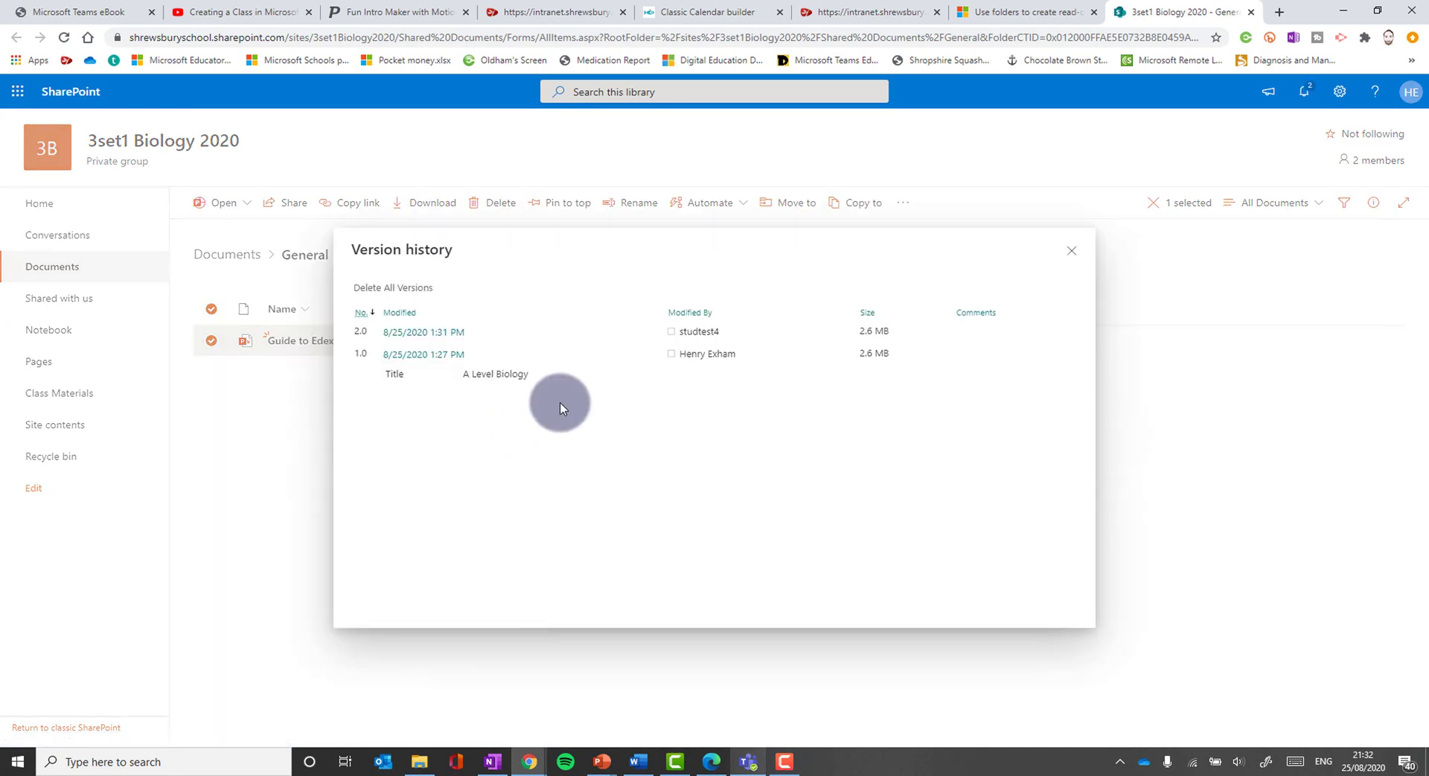
mouse_move(400, 355)
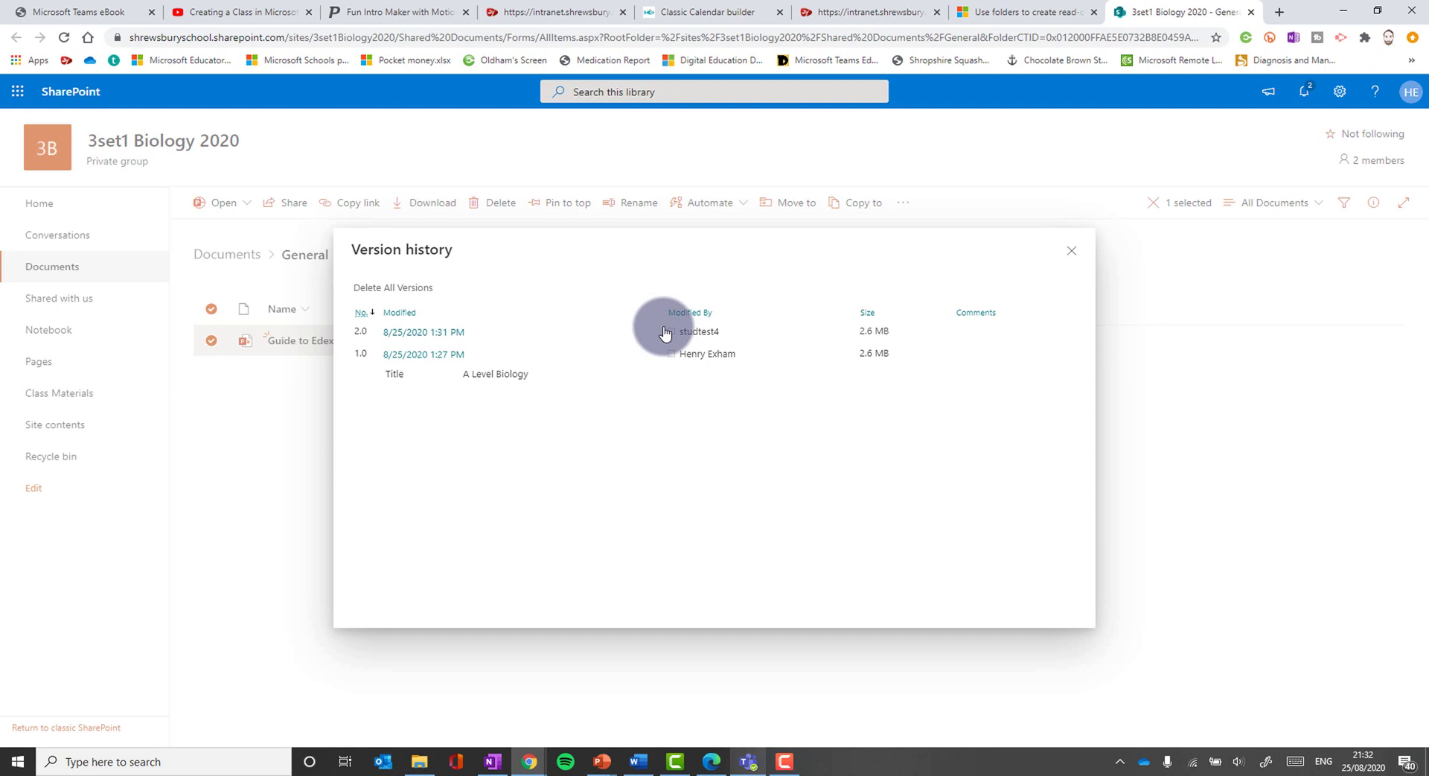
click(421, 357)
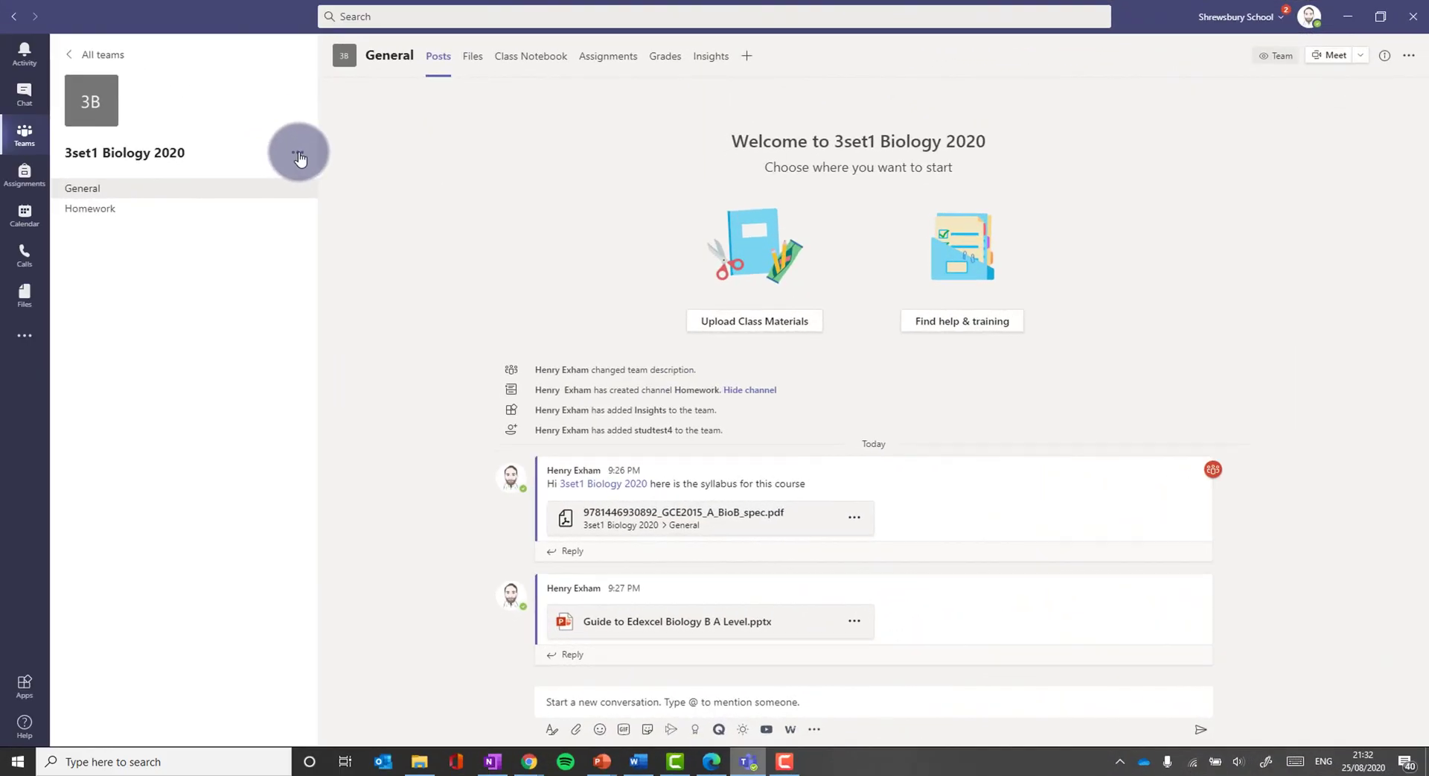
Add a Topic 1 - Biochemistry channel to the class team
click(298, 156)
click(367, 204)
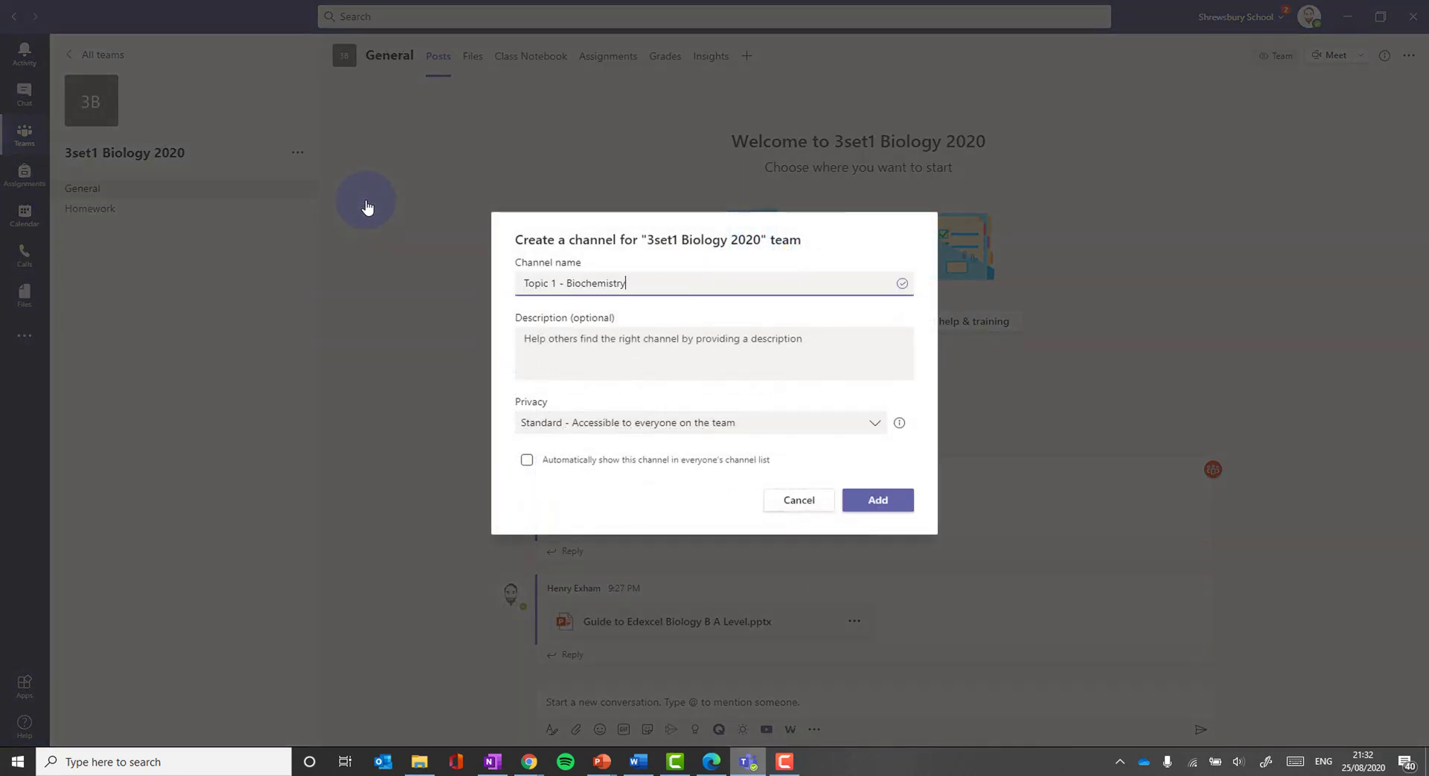
click(882, 506)
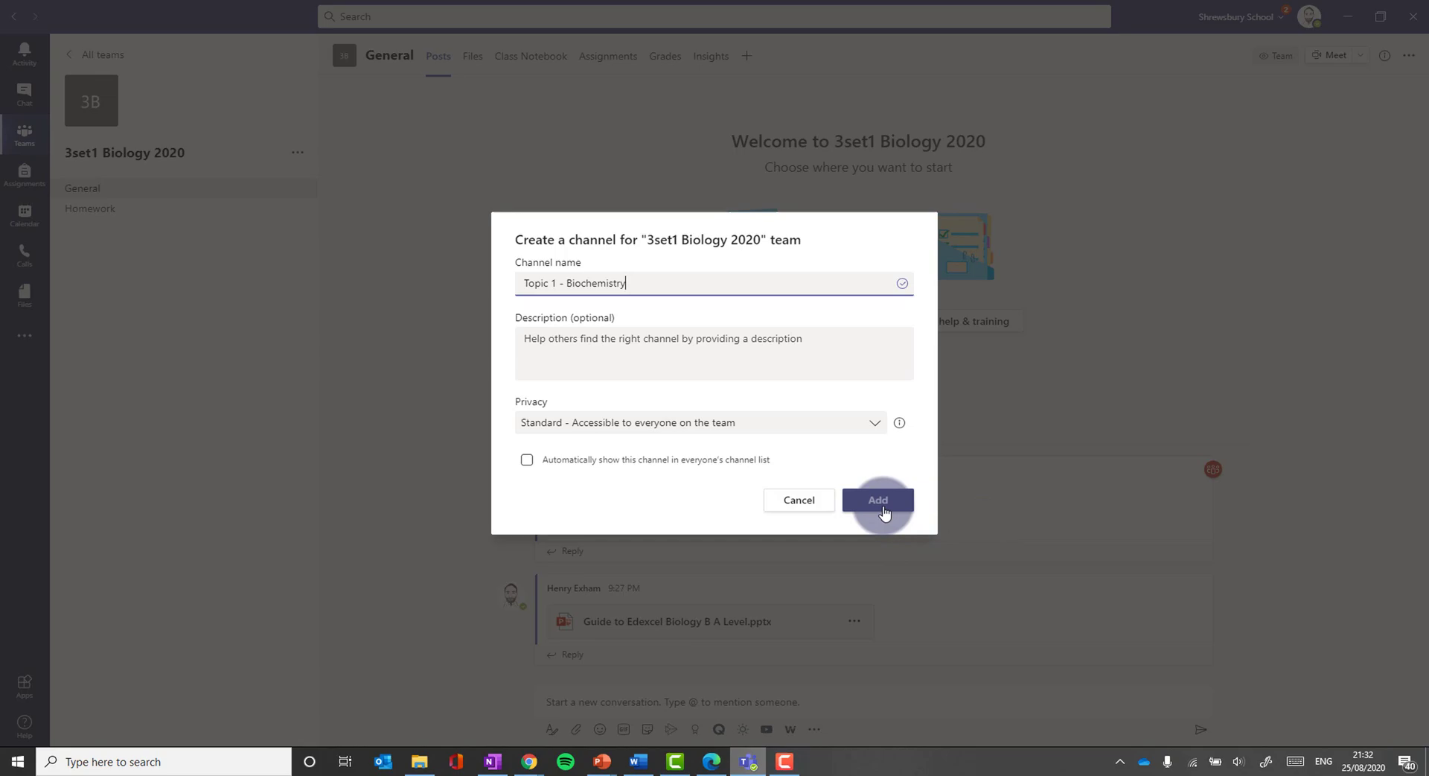
click(140, 230)
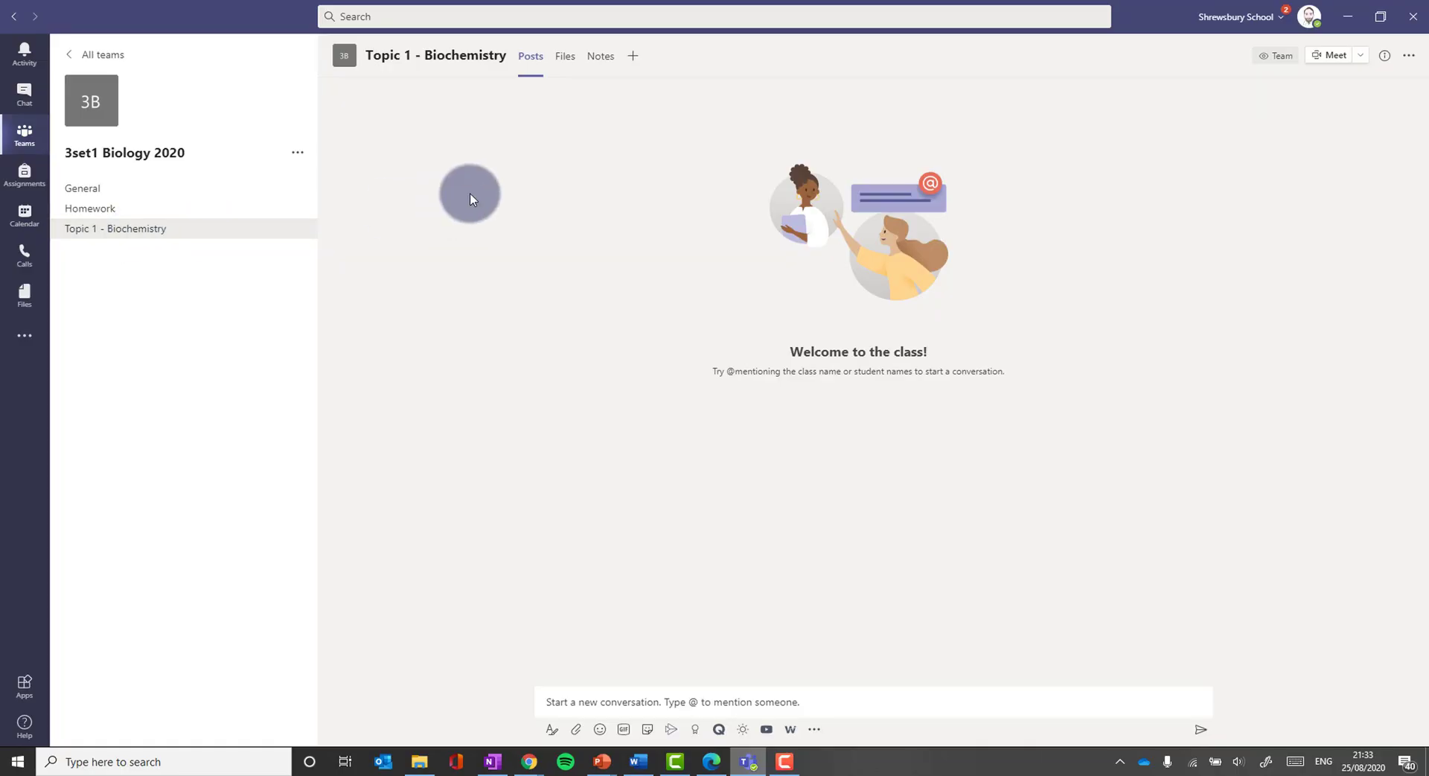
Create a Topic 1 Materials folder in the new channel's files
click(570, 62)
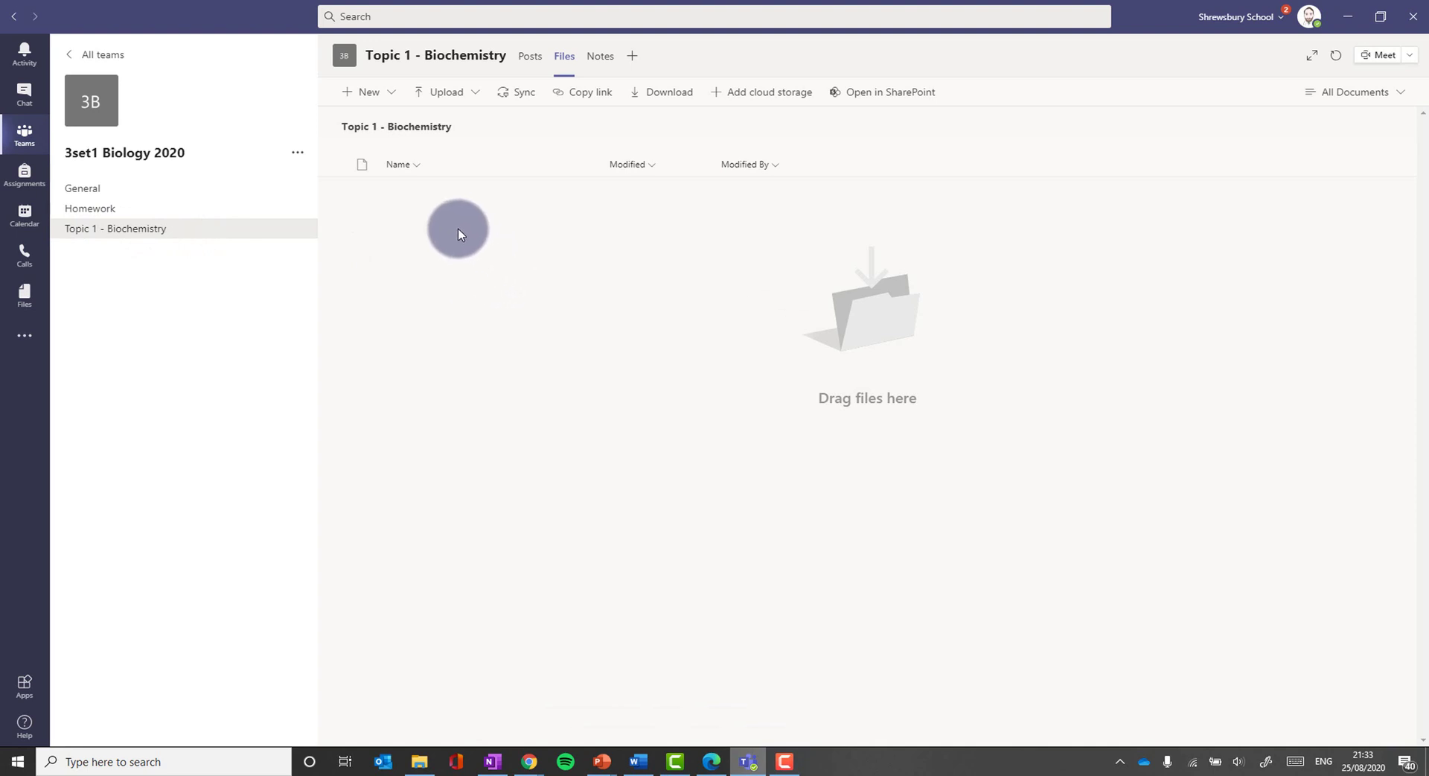
click(392, 96)
click(385, 123)
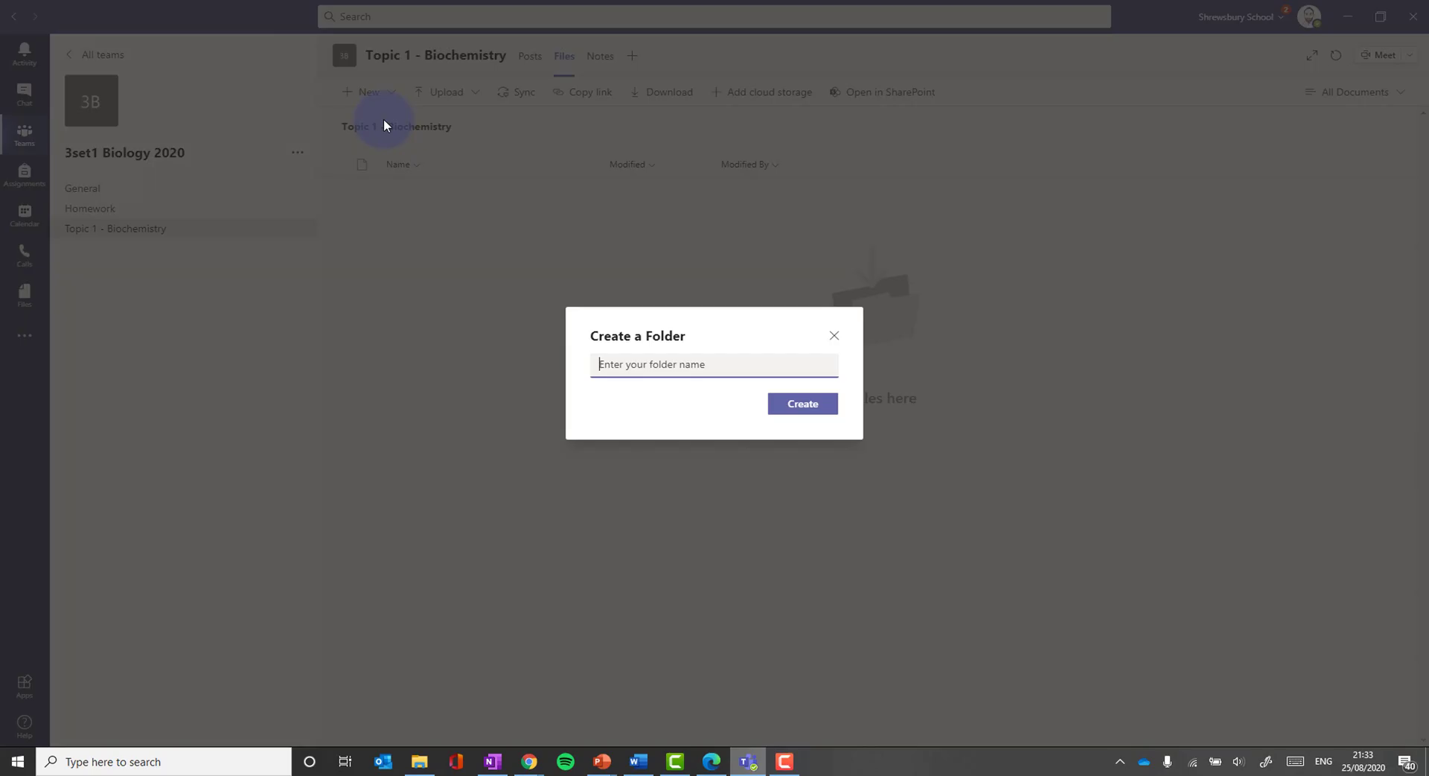
text(Topic 1 Materials)
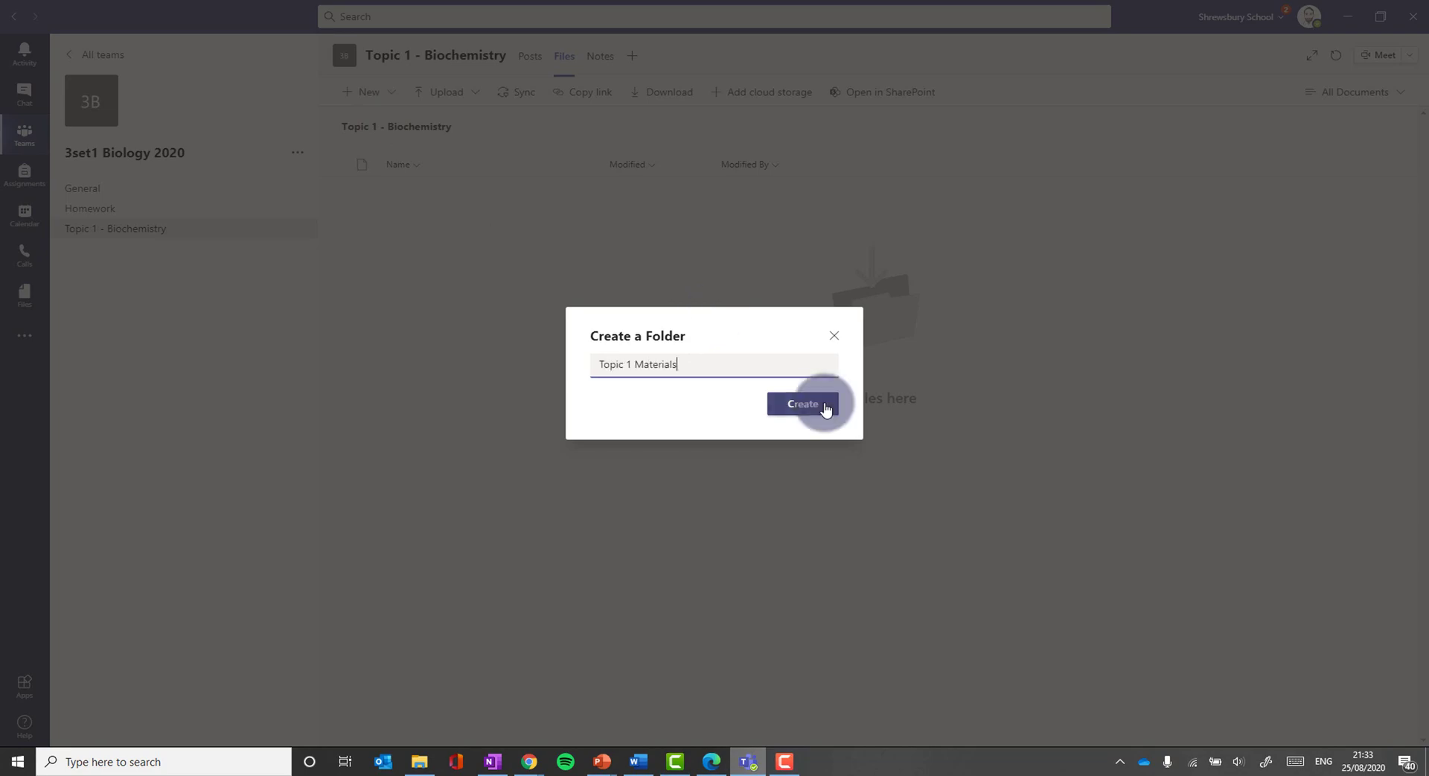
click(823, 405)
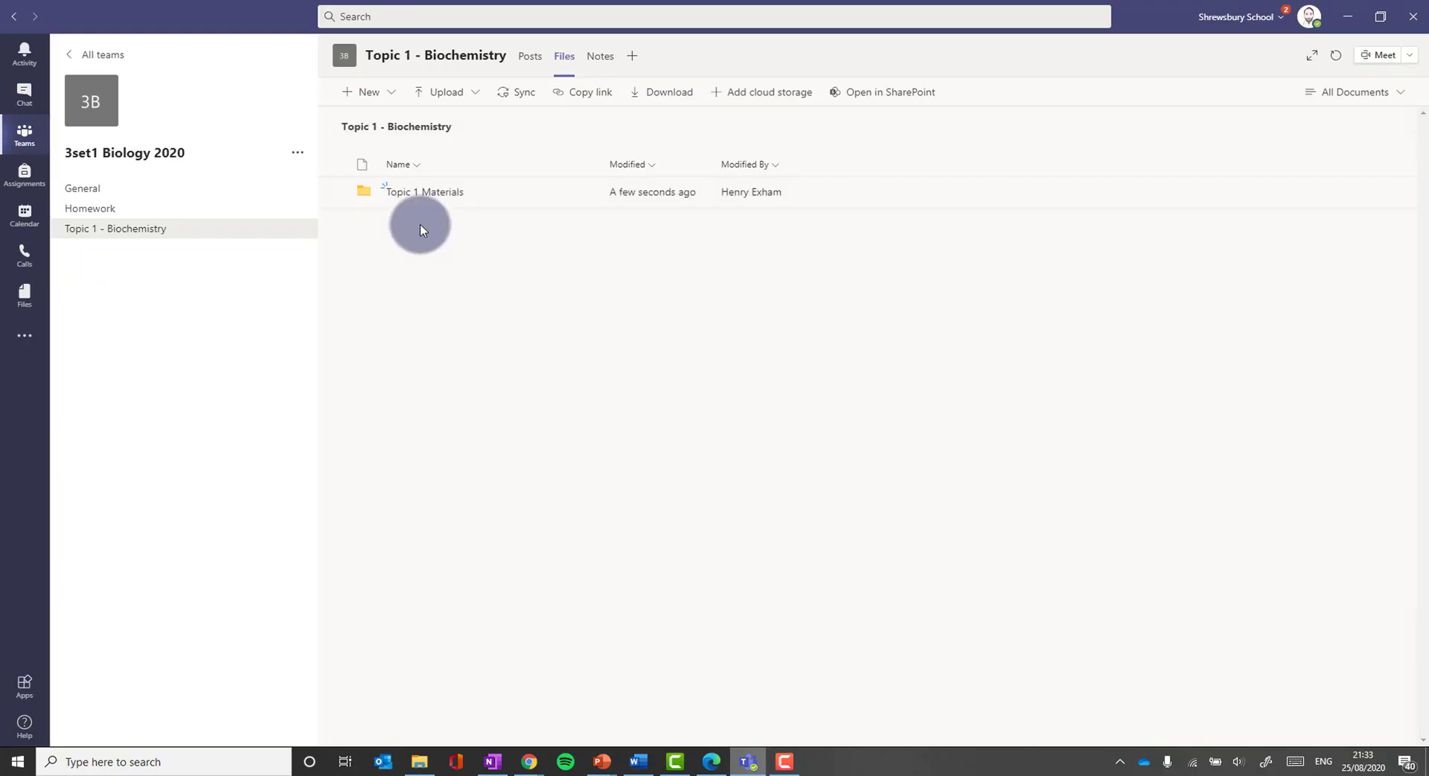
Change Members from Can edit to Can view on Topic 1 Materials, then return to Teams
click(581, 193)
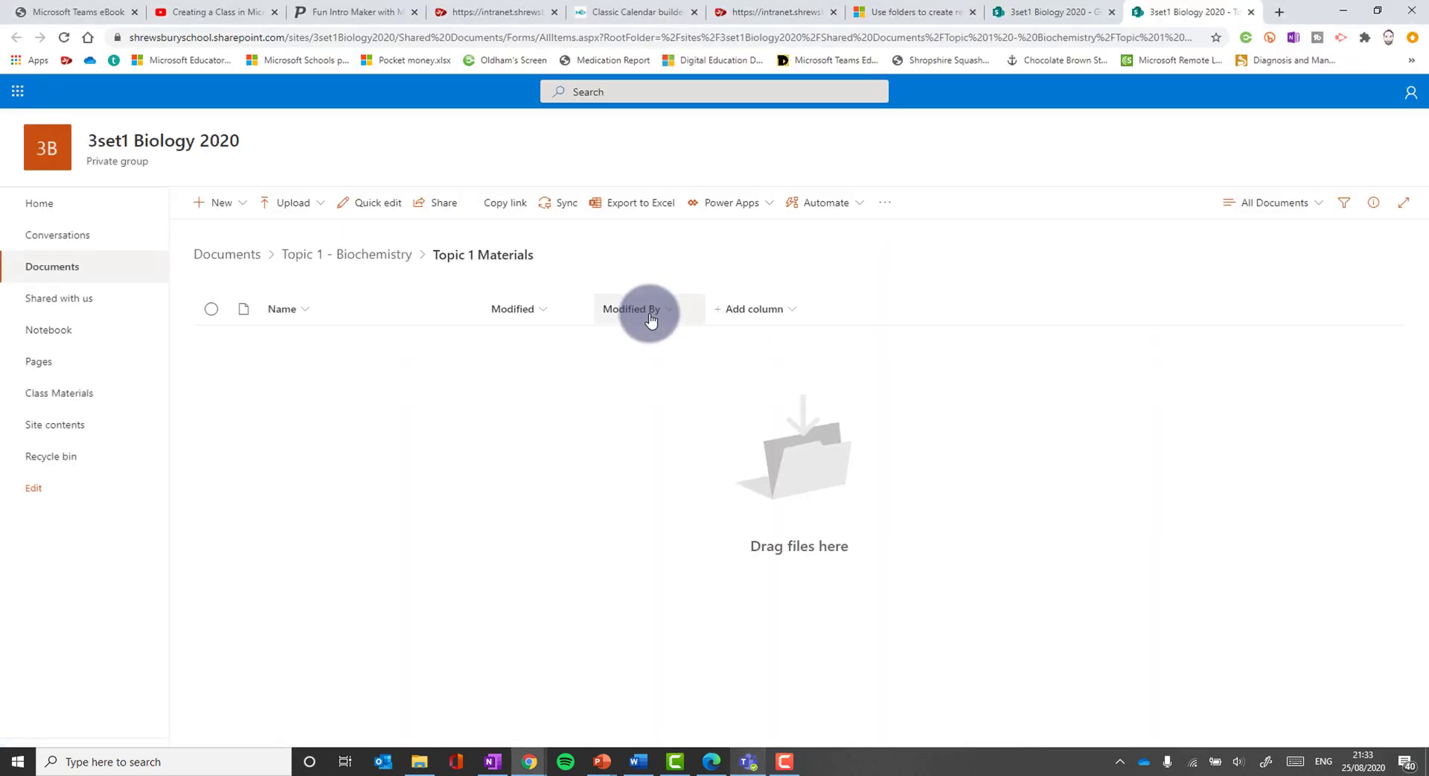
click(463, 344)
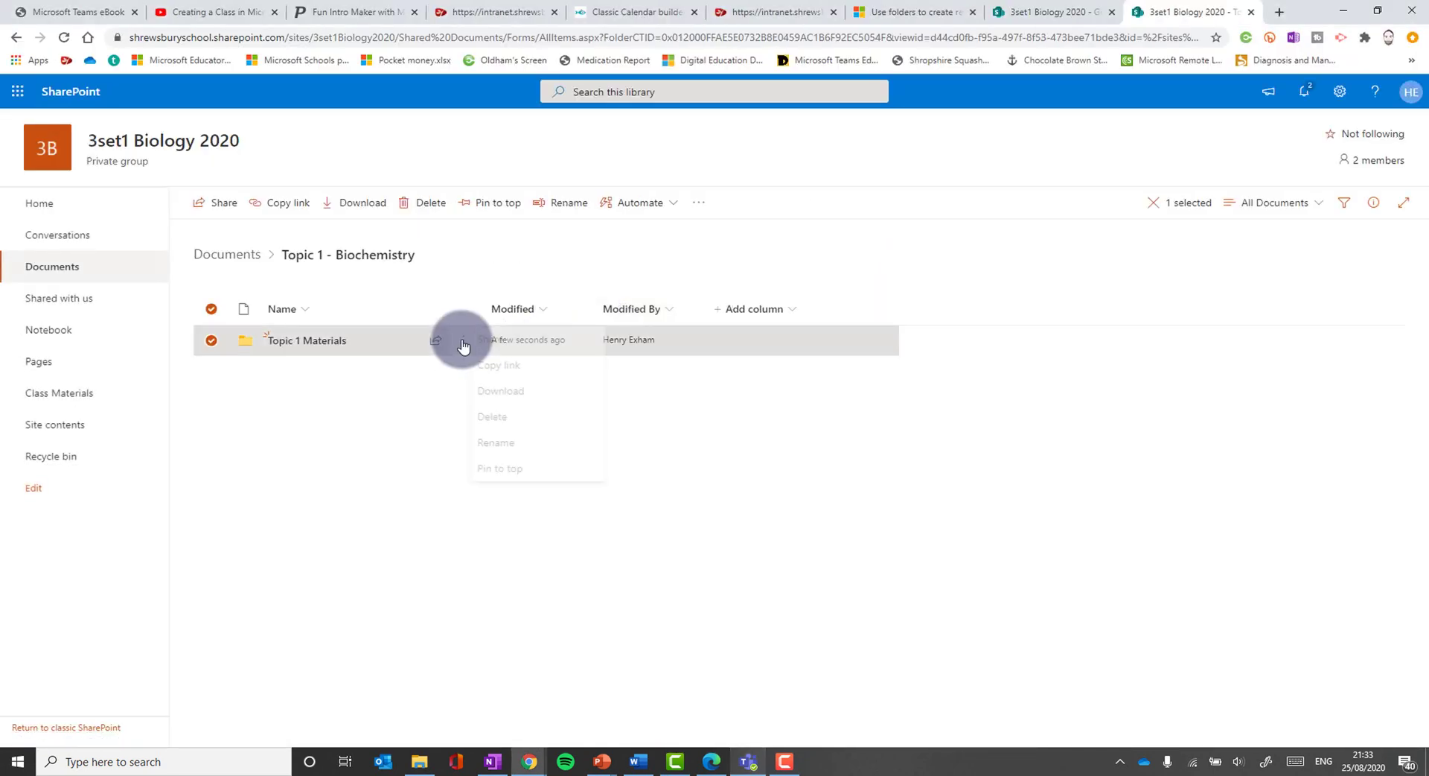
click(535, 389)
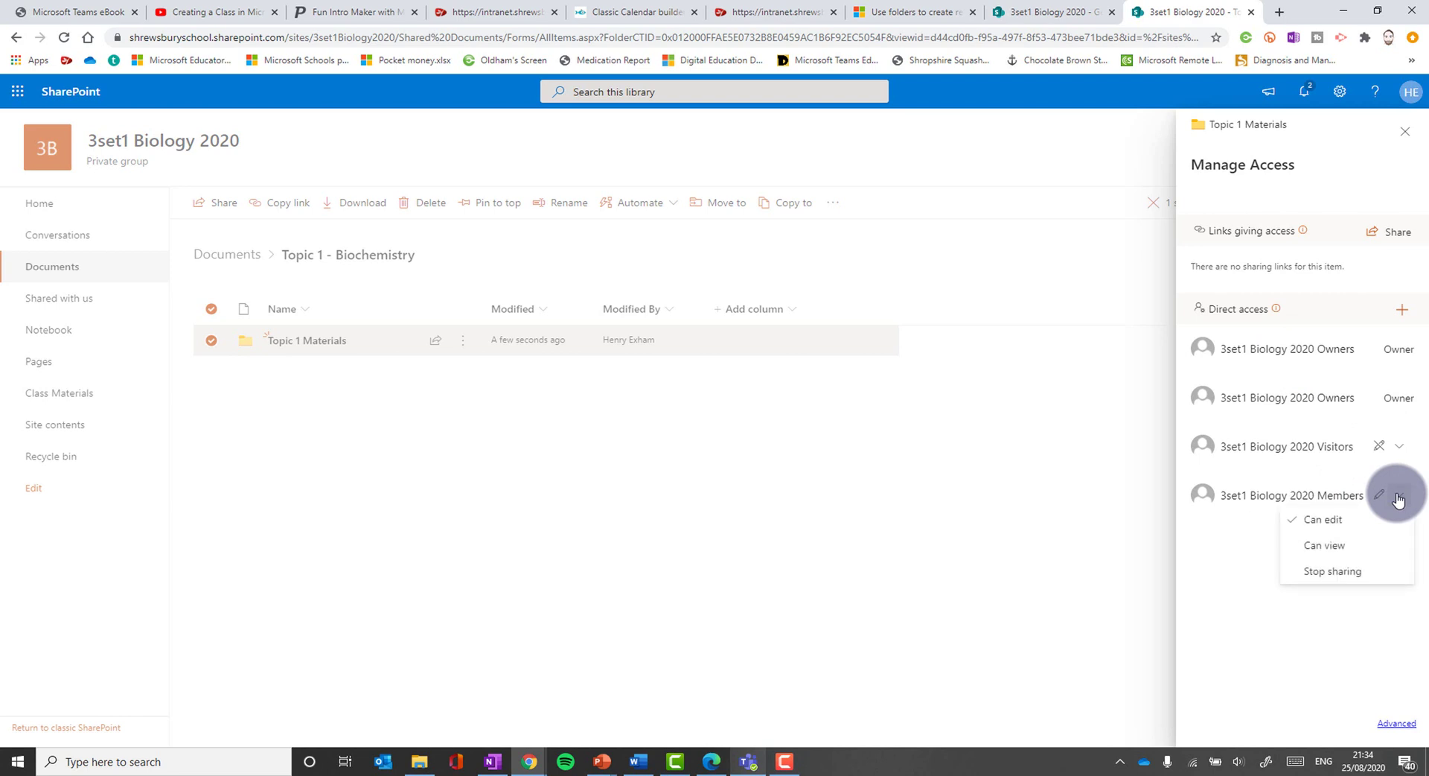
click(1342, 551)
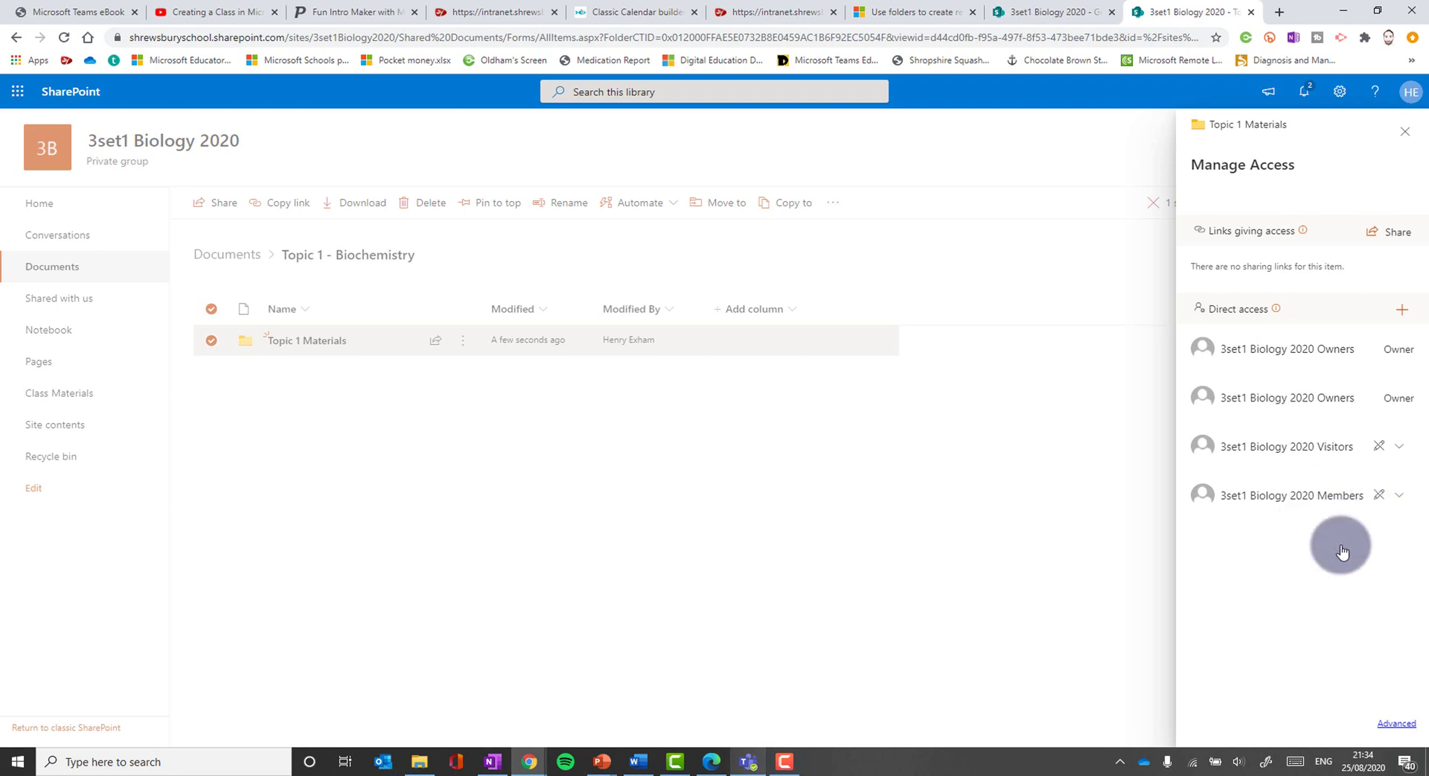
click(830, 473)
click(748, 761)
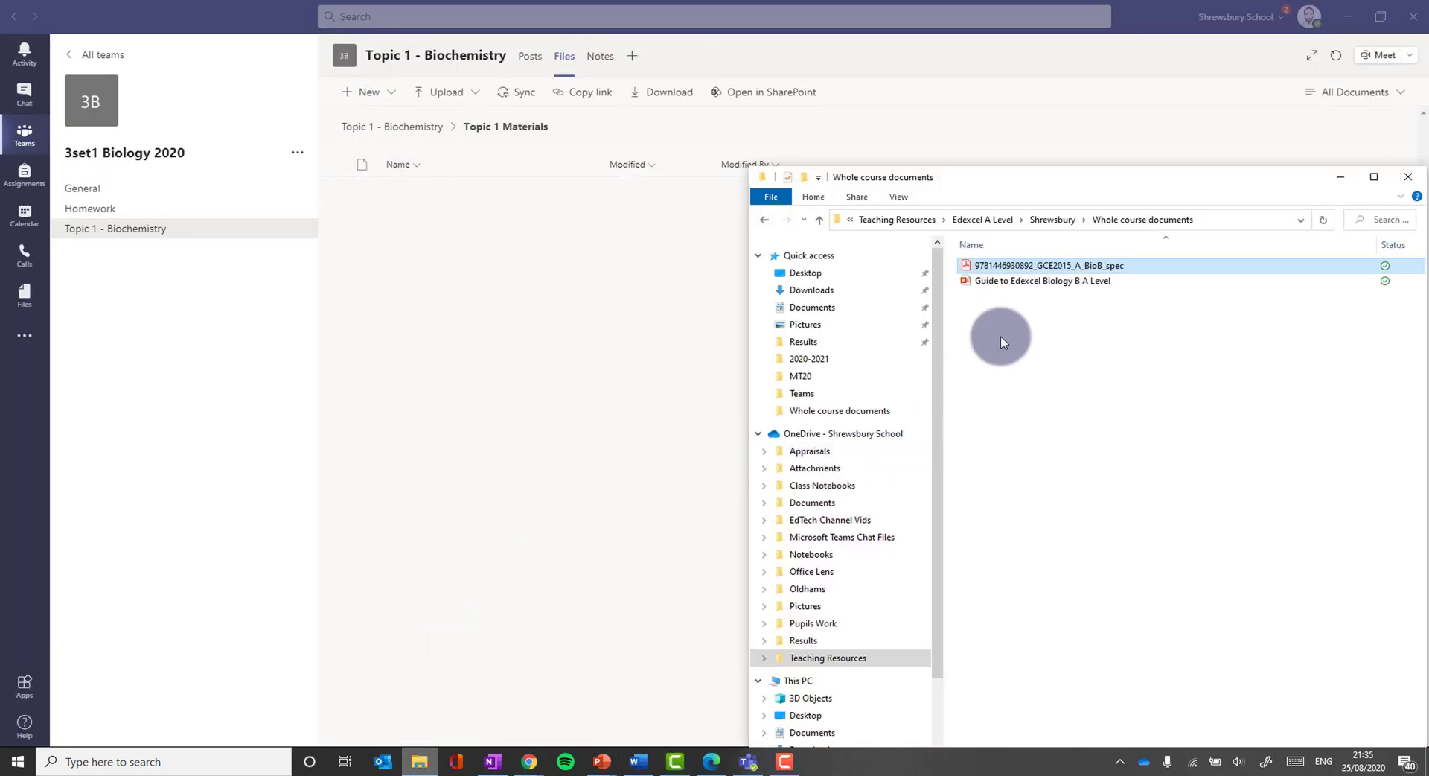
Drag 1.7 Water.pptx from the T1 Topics water lesson folder into Topic 1 Materials
click(764, 219)
double_click(1013, 297)
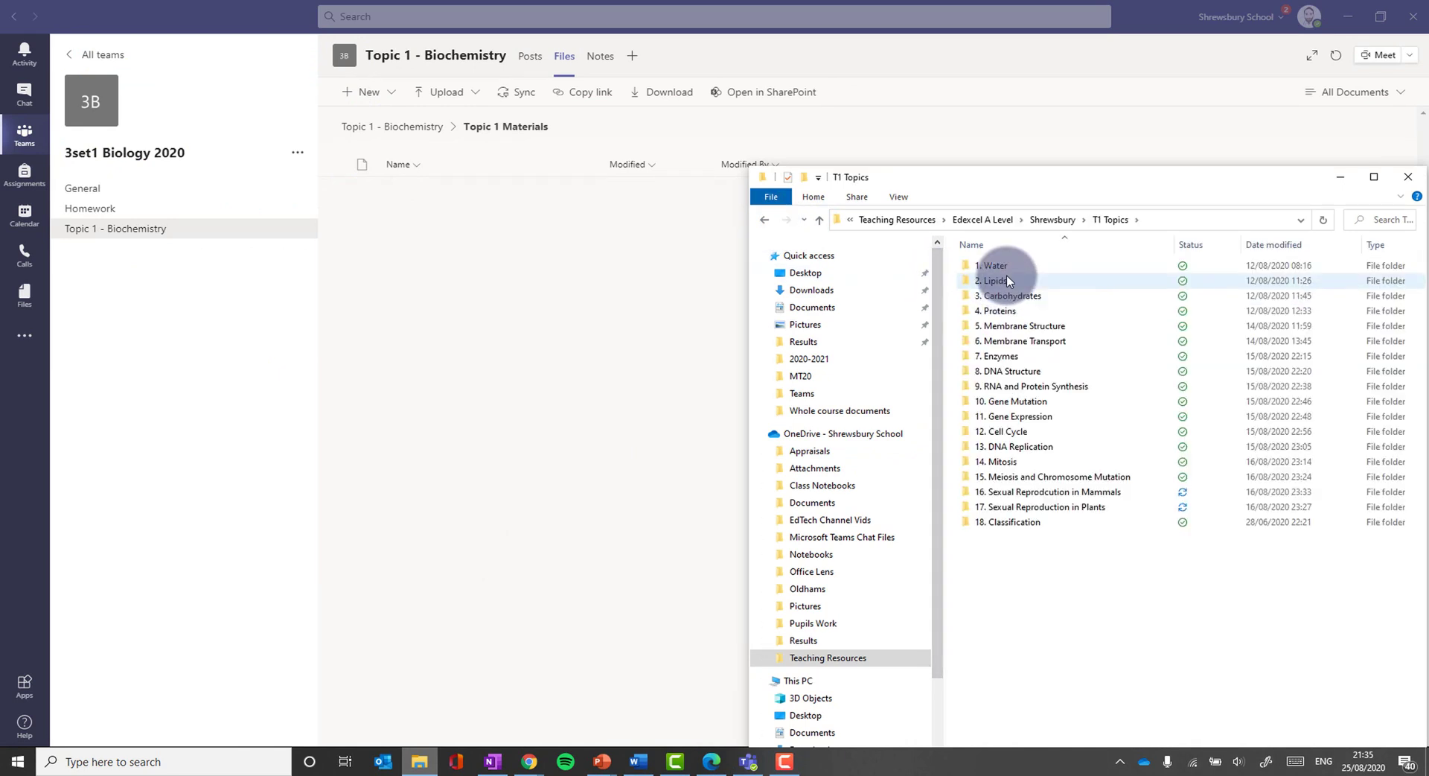
double_click(1008, 267)
drag(1008, 267, 581, 230)
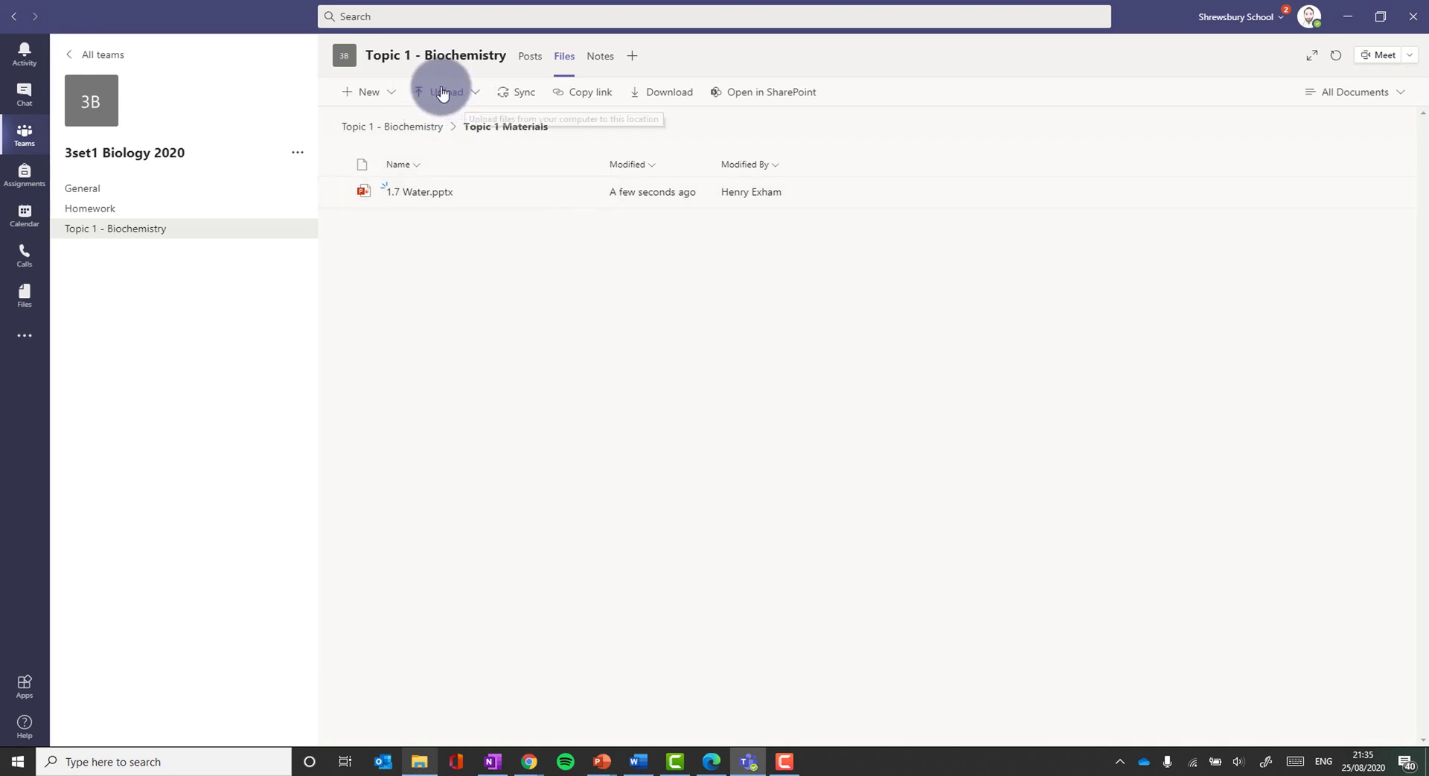
Post 'Your first lesson will be on water' with a shared link to 1.7 Water.pptx
click(124, 234)
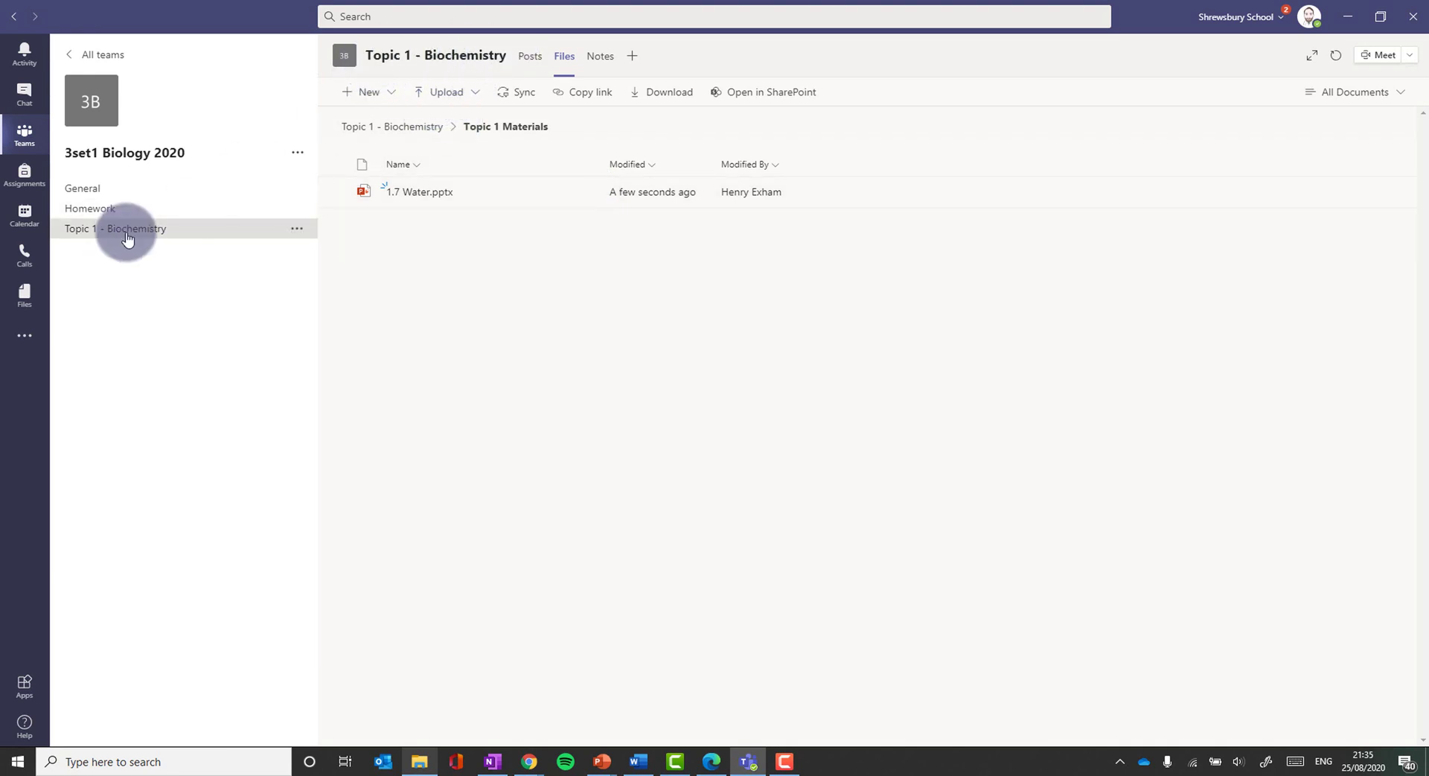
click(595, 694)
text(Y)
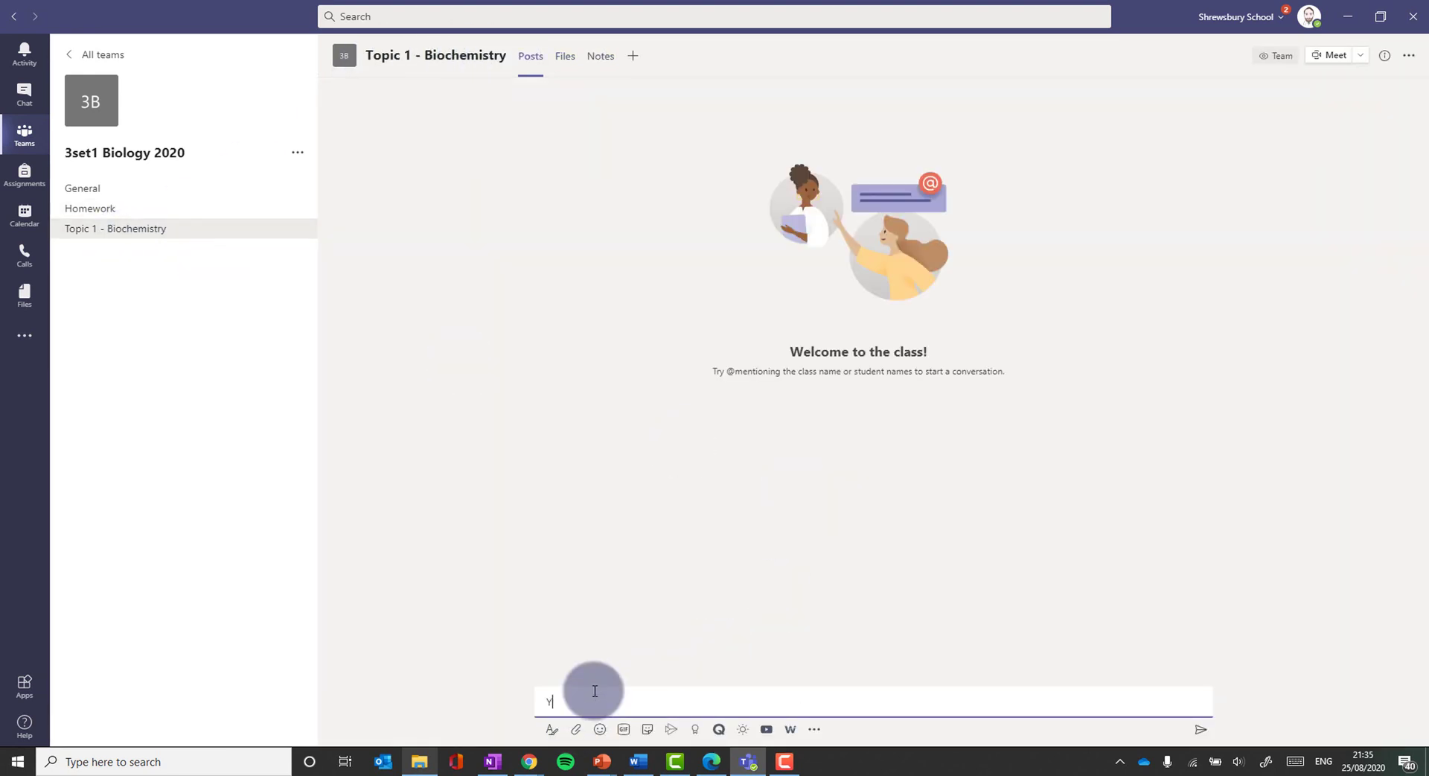
text(our first lesson will be on Monday)
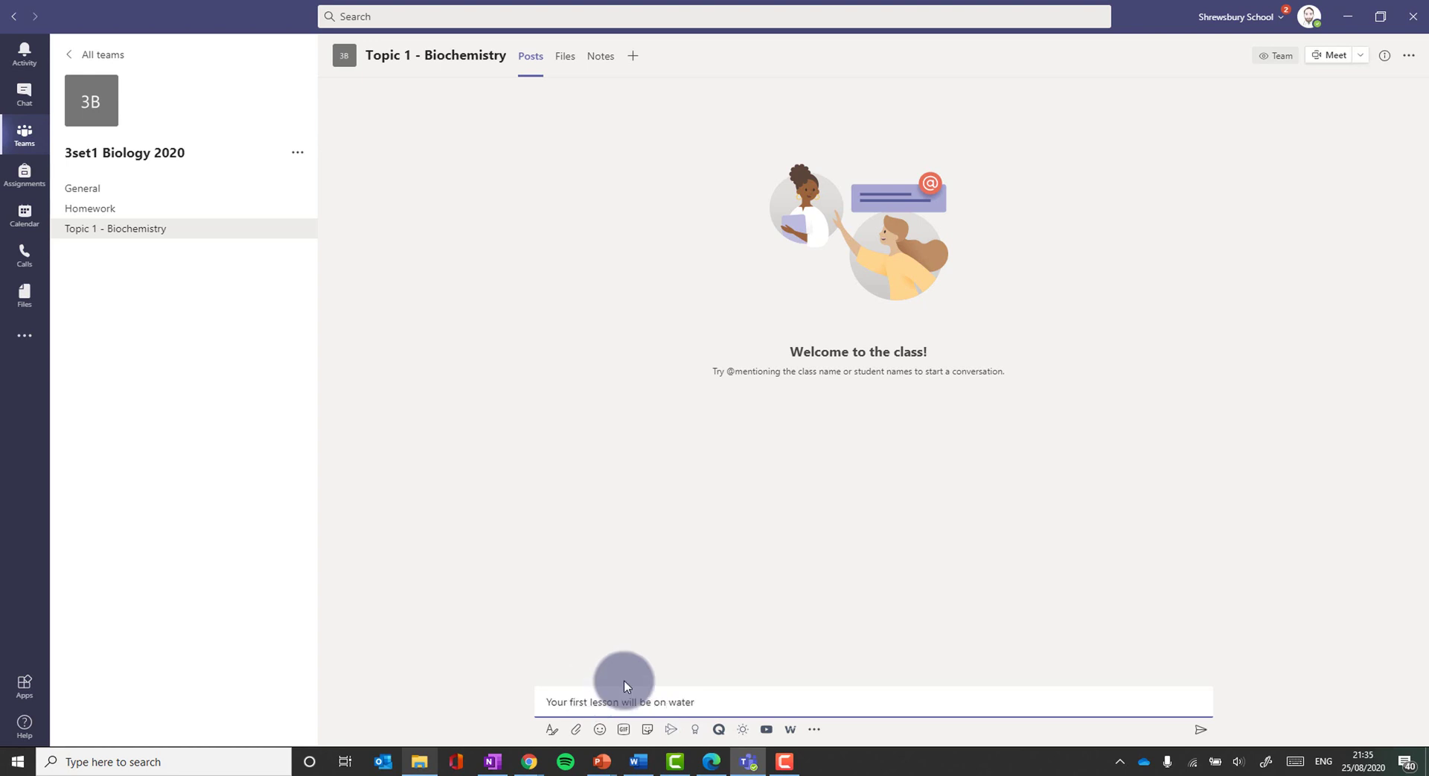
click(575, 728)
click(542, 635)
click(438, 490)
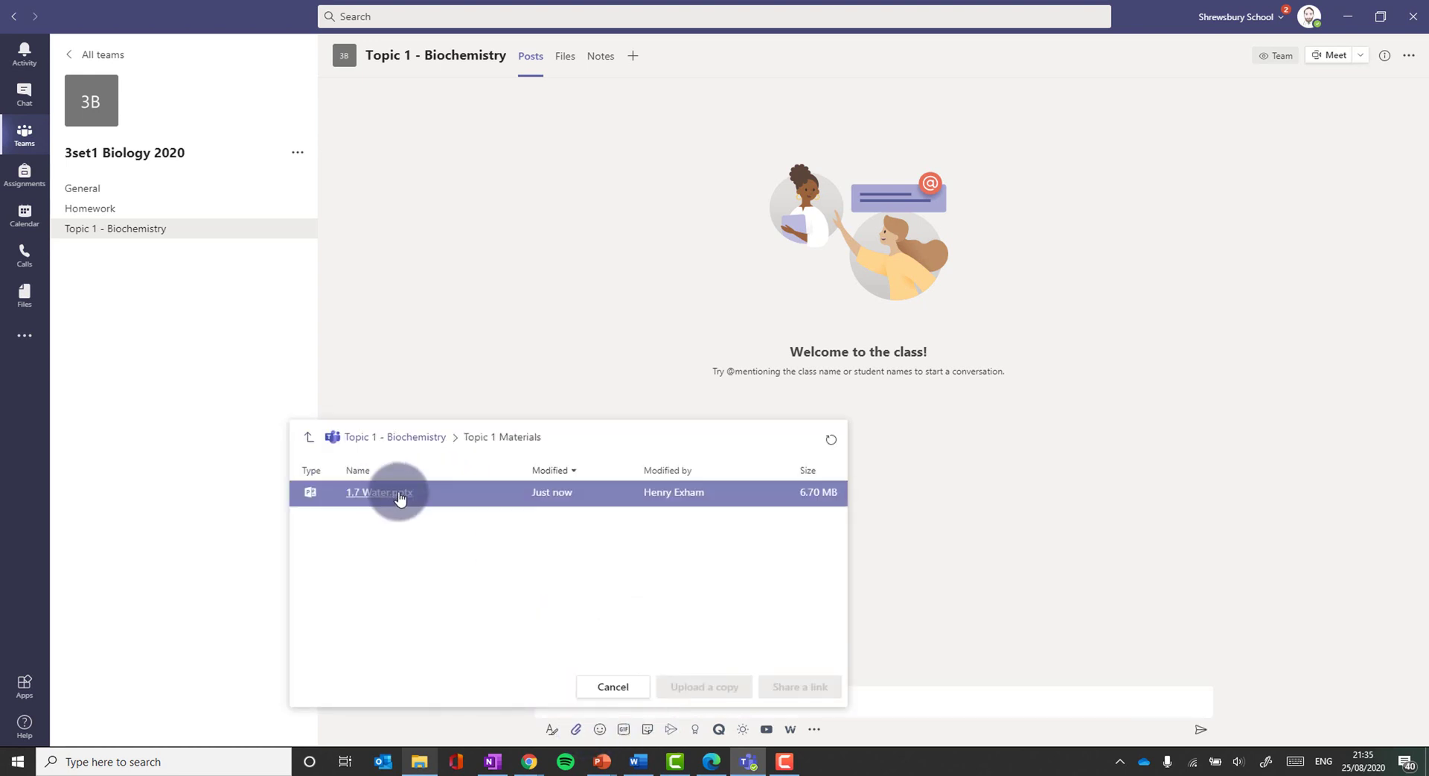
click(382, 494)
click(804, 685)
click(1200, 728)
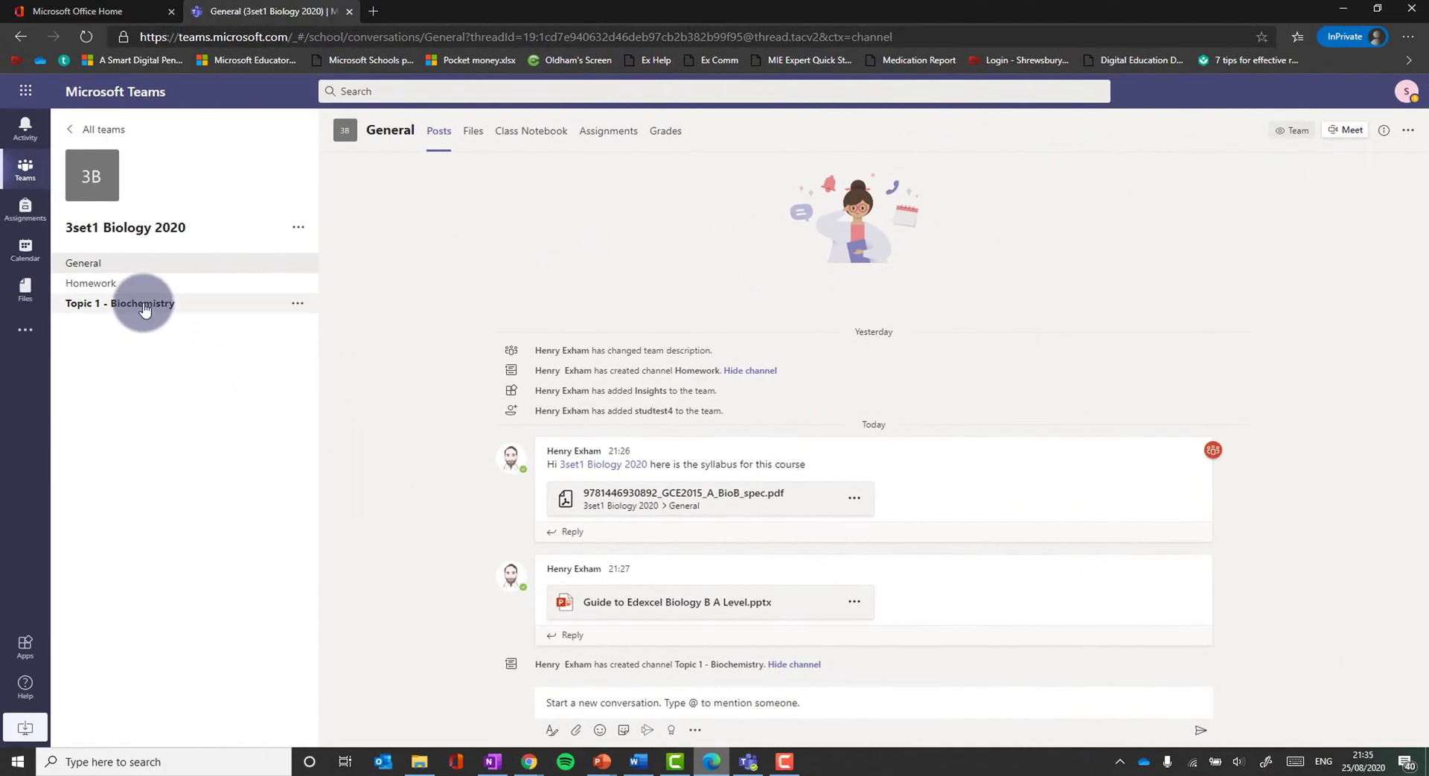
click(144, 304)
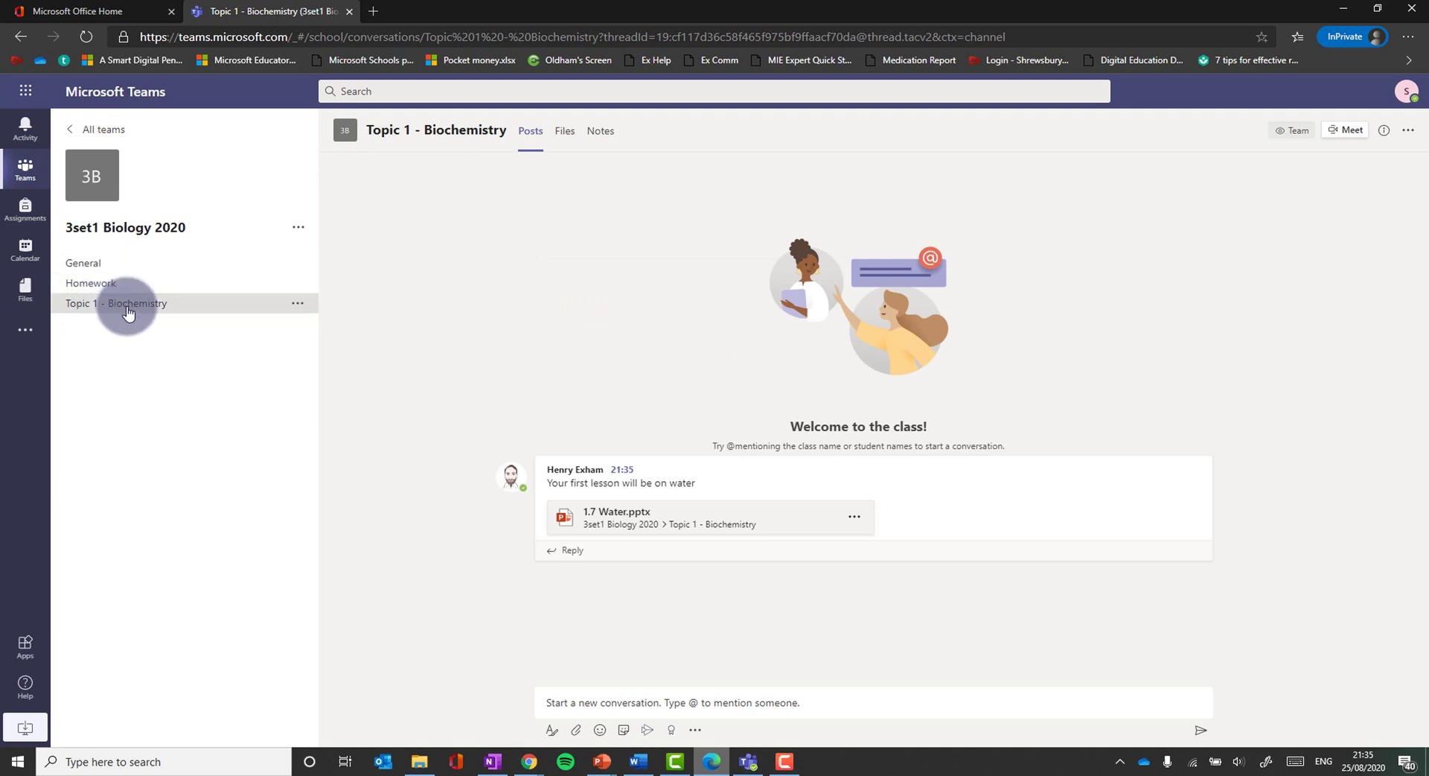
click(662, 529)
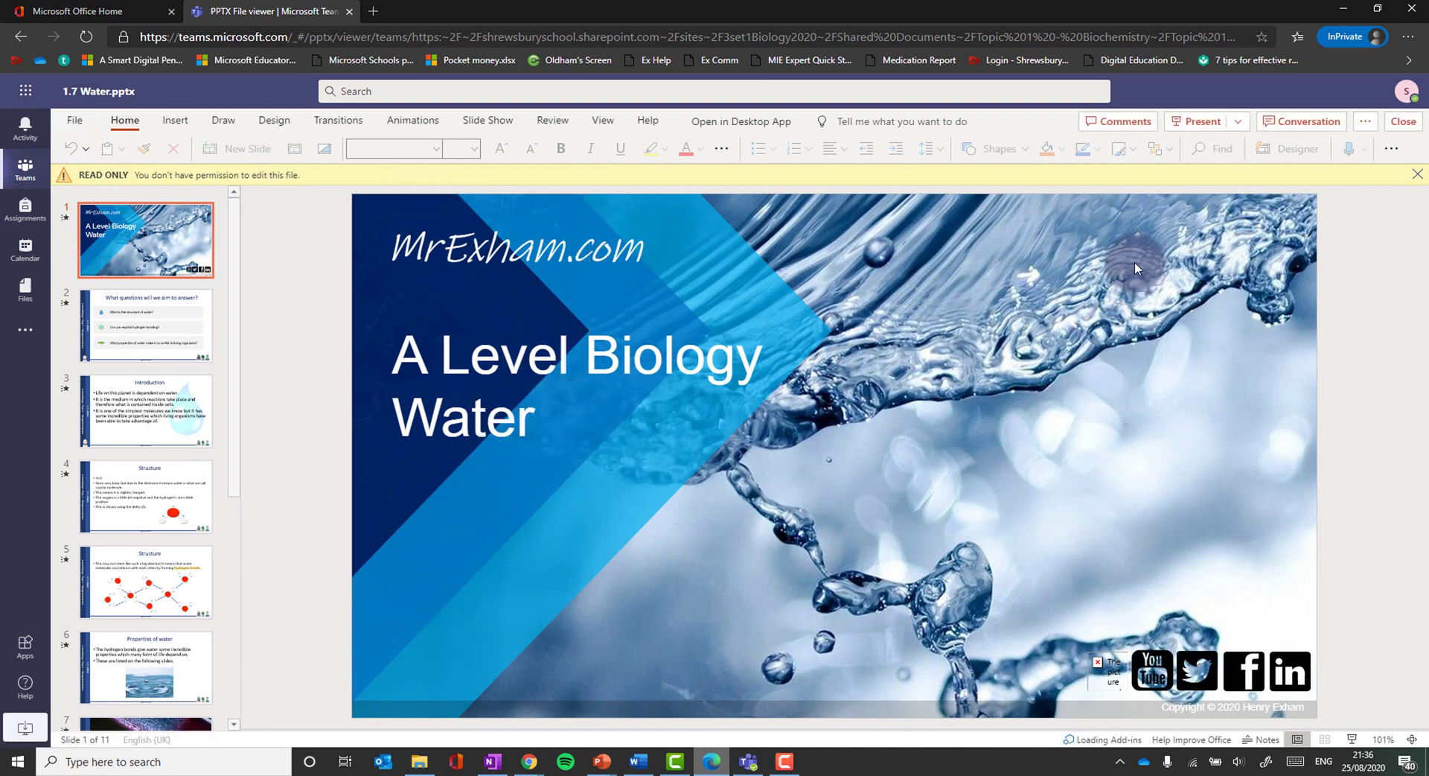
click(1359, 128)
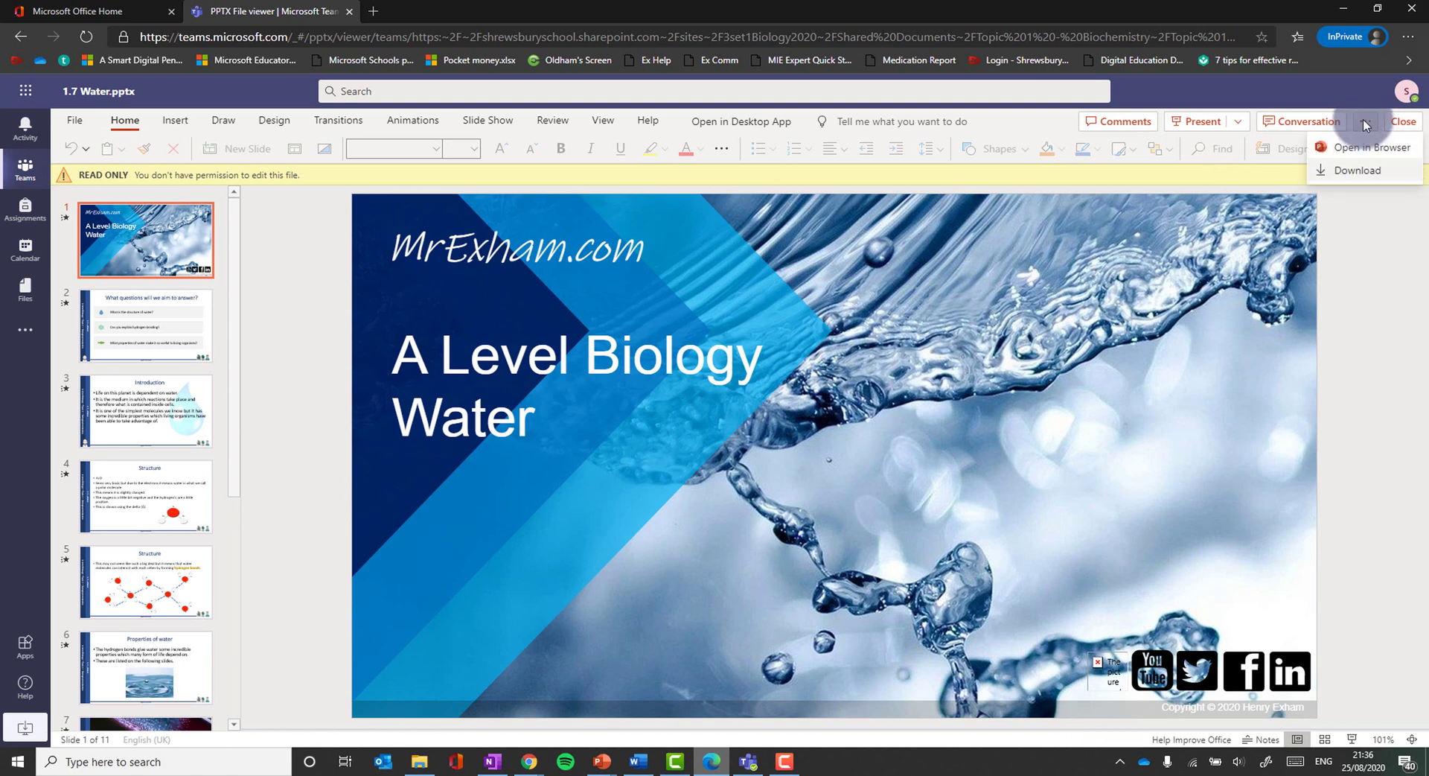
click(1354, 262)
scroll(182, 319, down, 5)
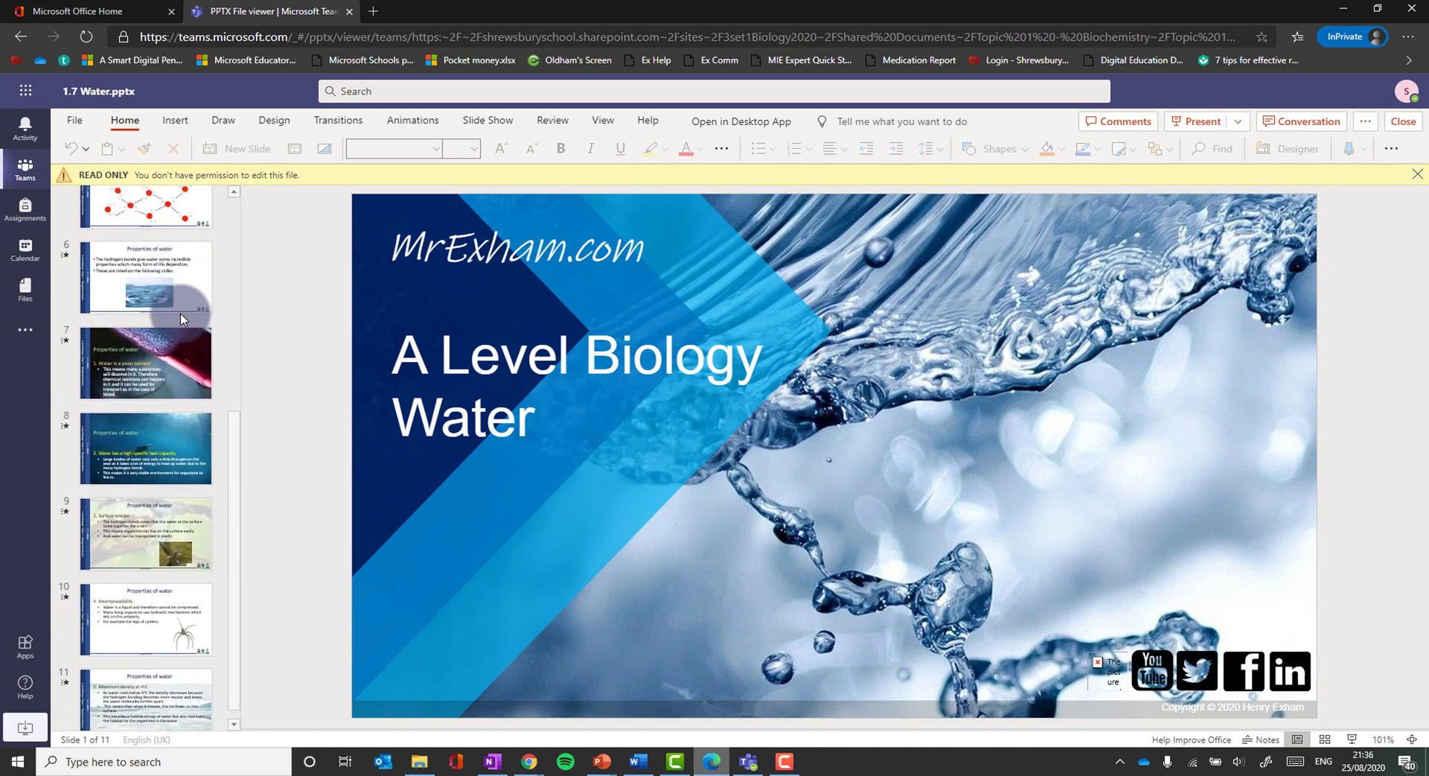
scroll(182, 312, up, 5)
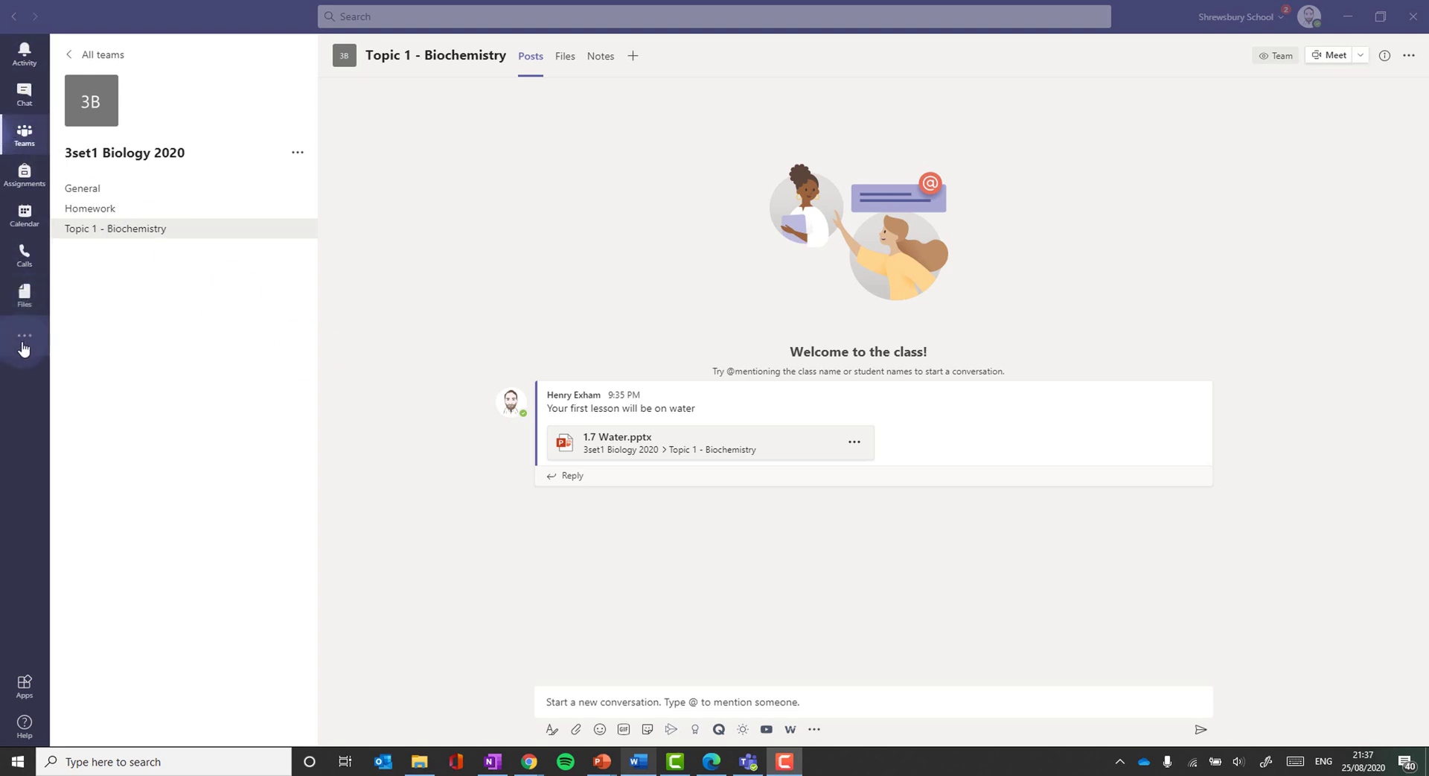
Check recent files, then show the Topic 1 - Biochemistry channel's files with the Topic 1 Materials folder
click(23, 297)
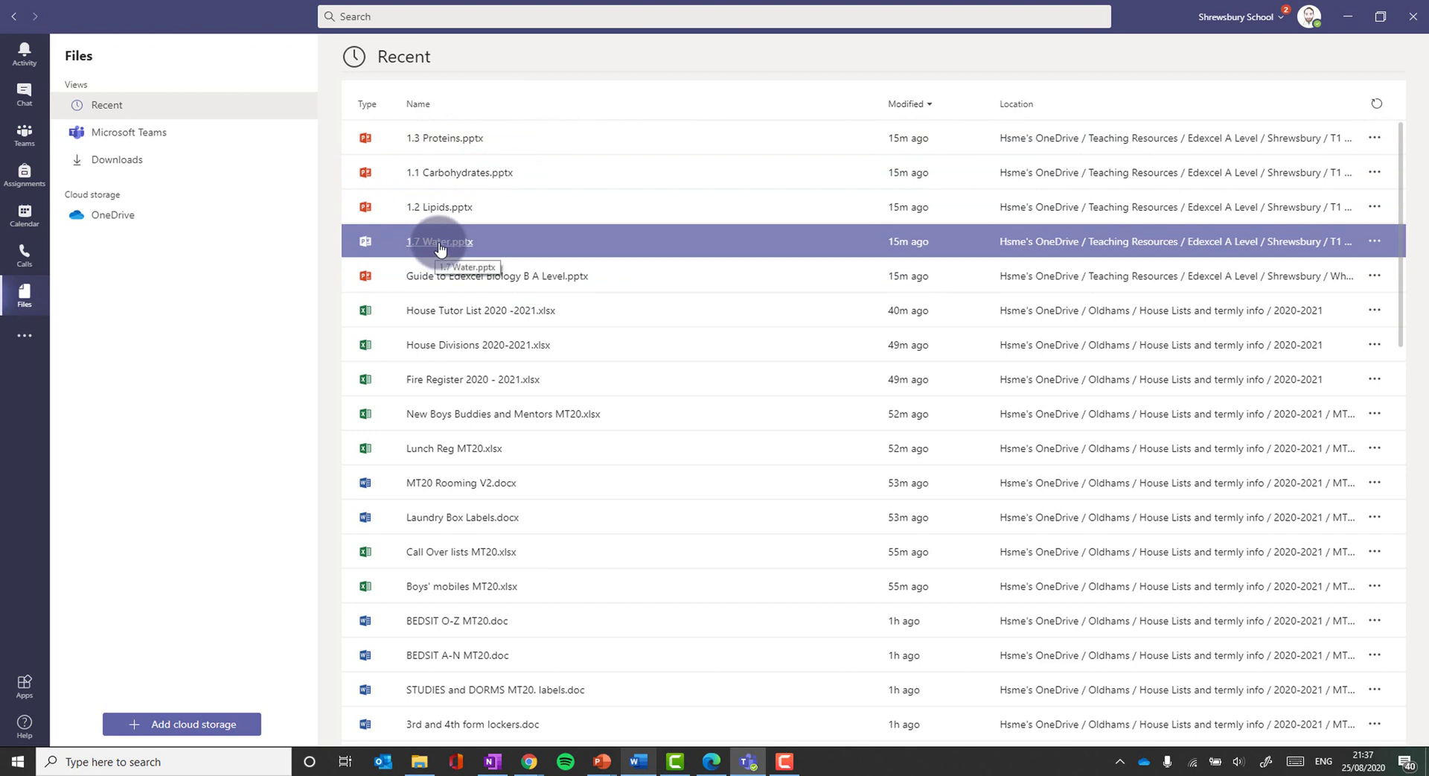
click(444, 272)
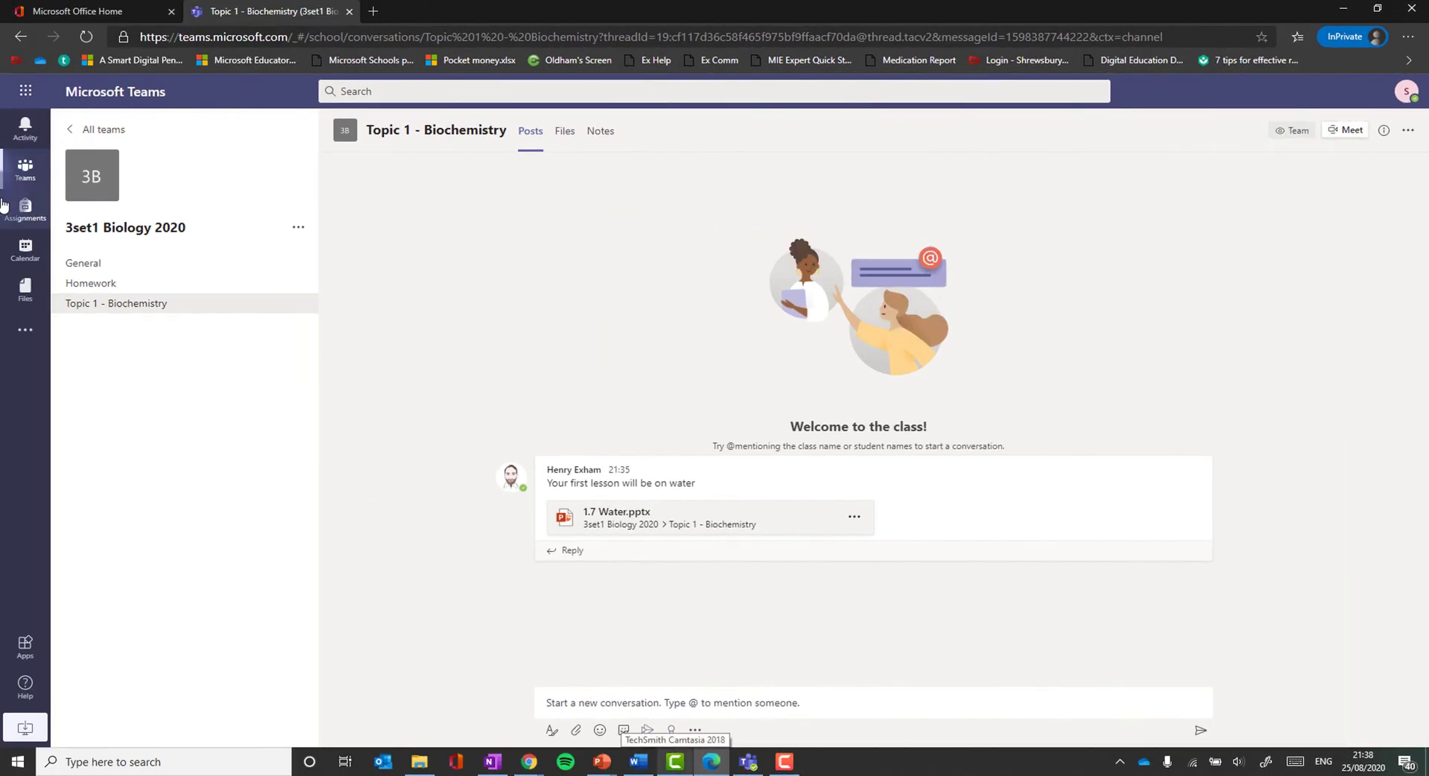
click(21, 286)
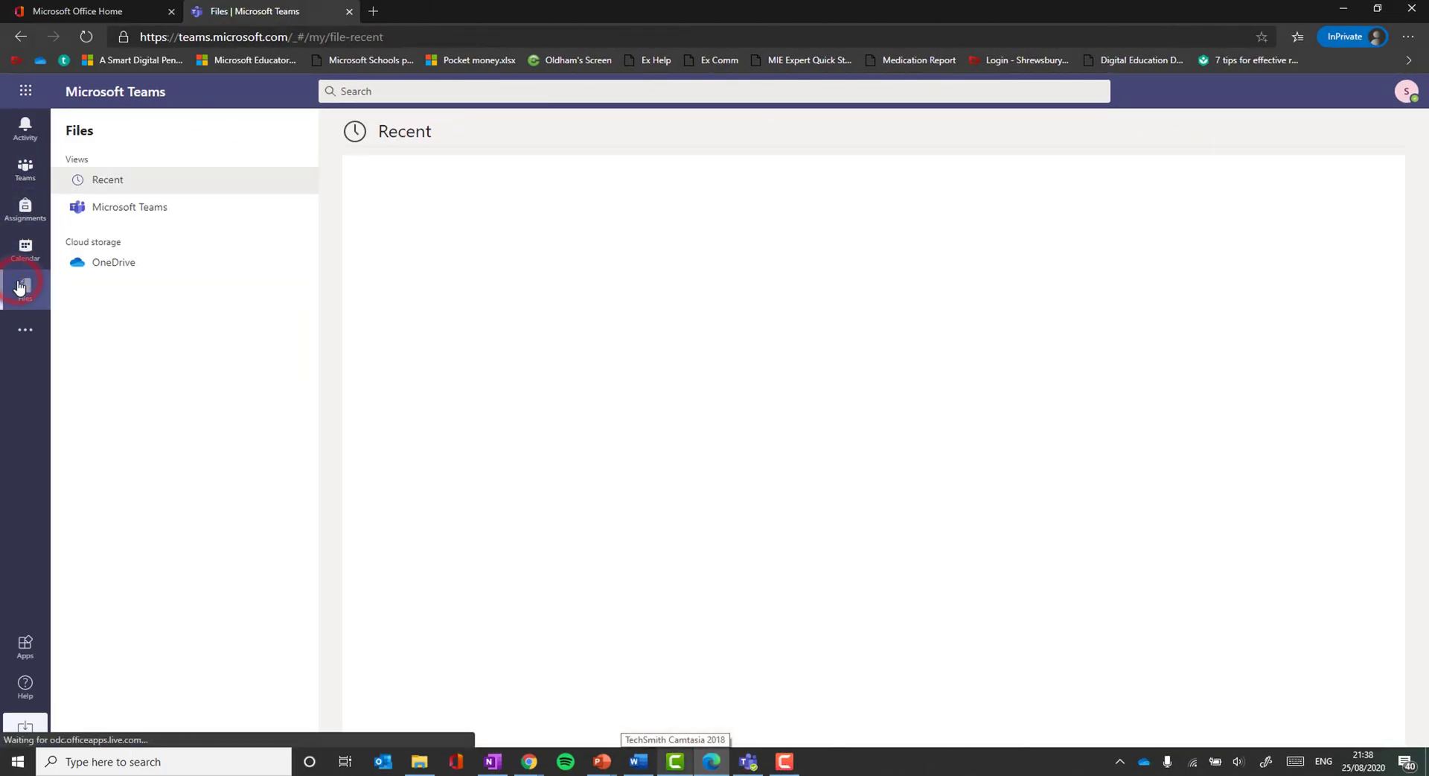
click(141, 208)
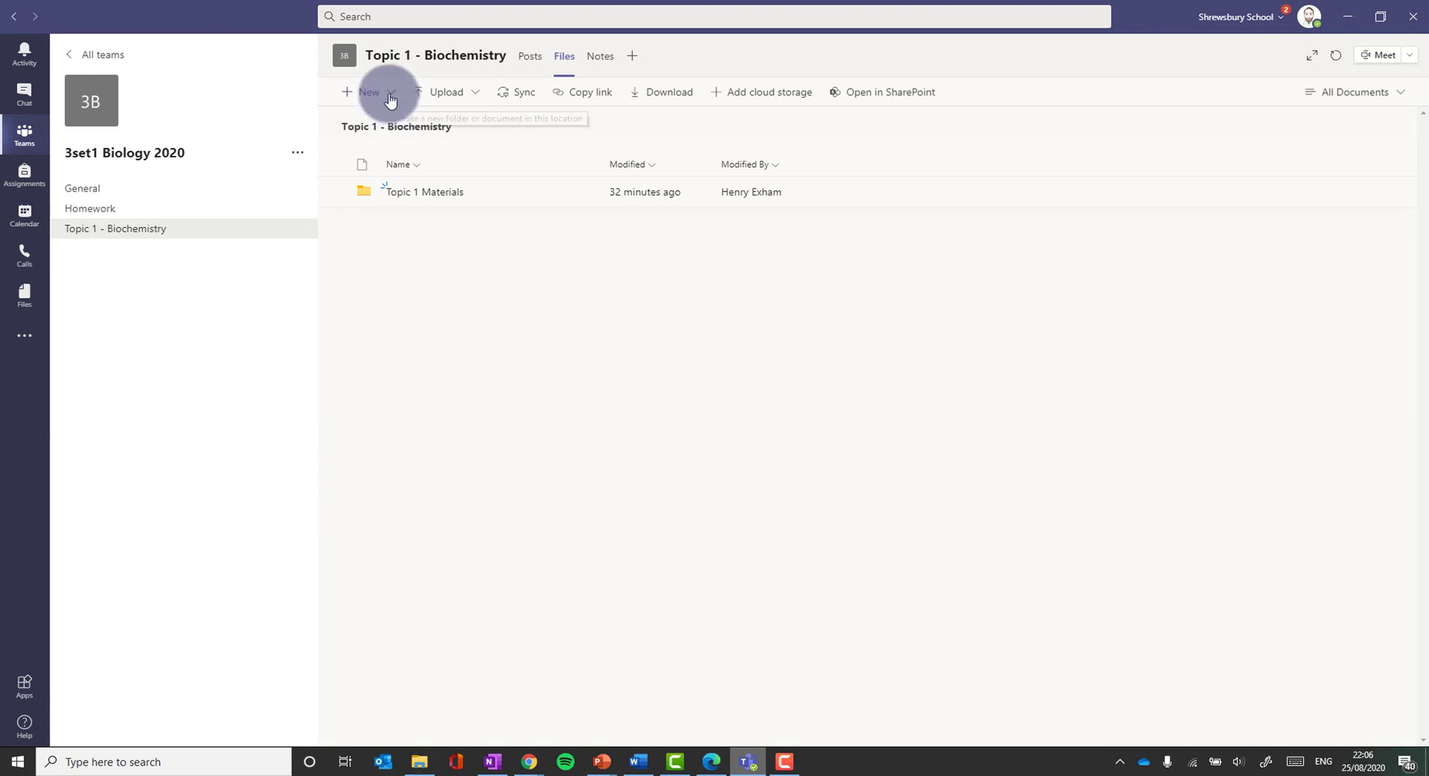
Create an Excel workbook with row 1 headed Name, 1 through 10 and Average, then close it
click(351, 89)
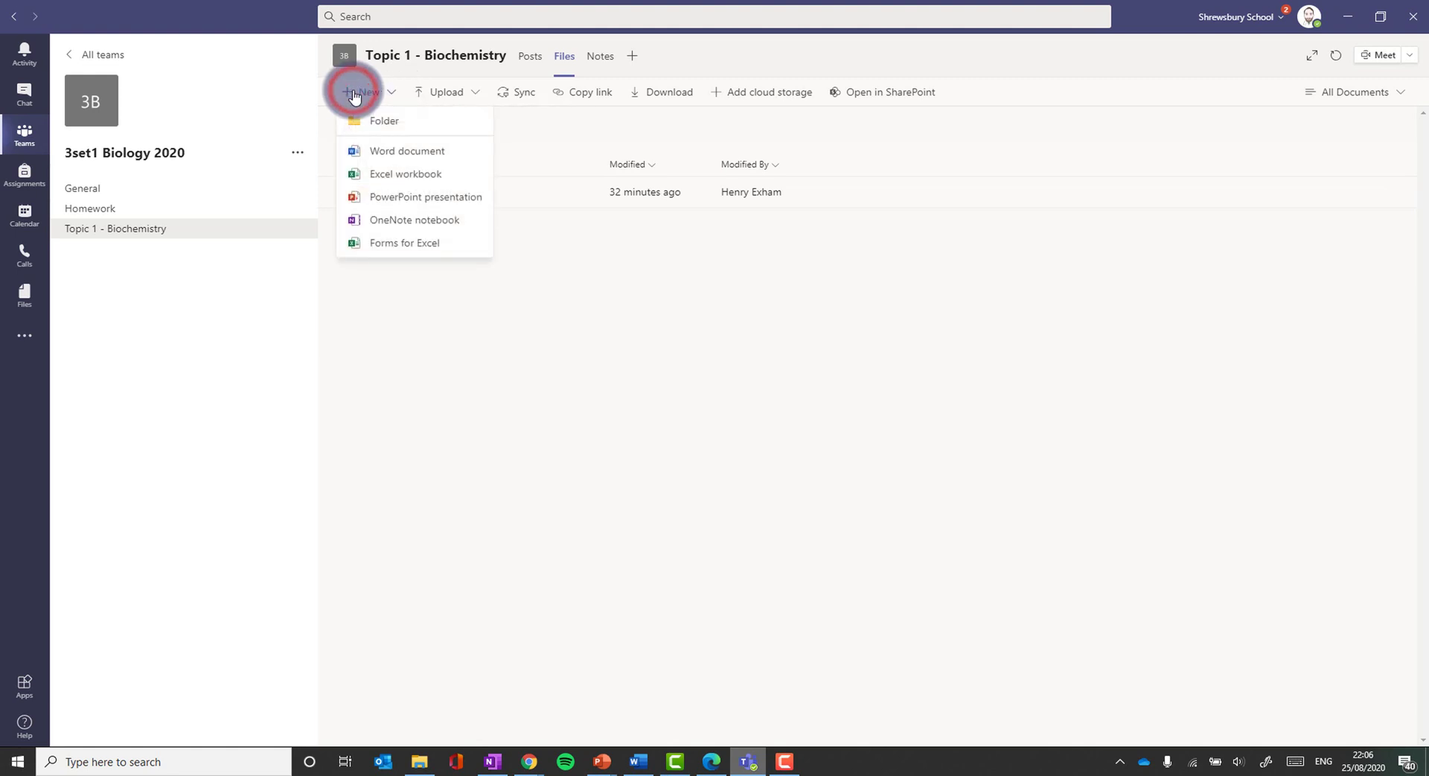
click(413, 176)
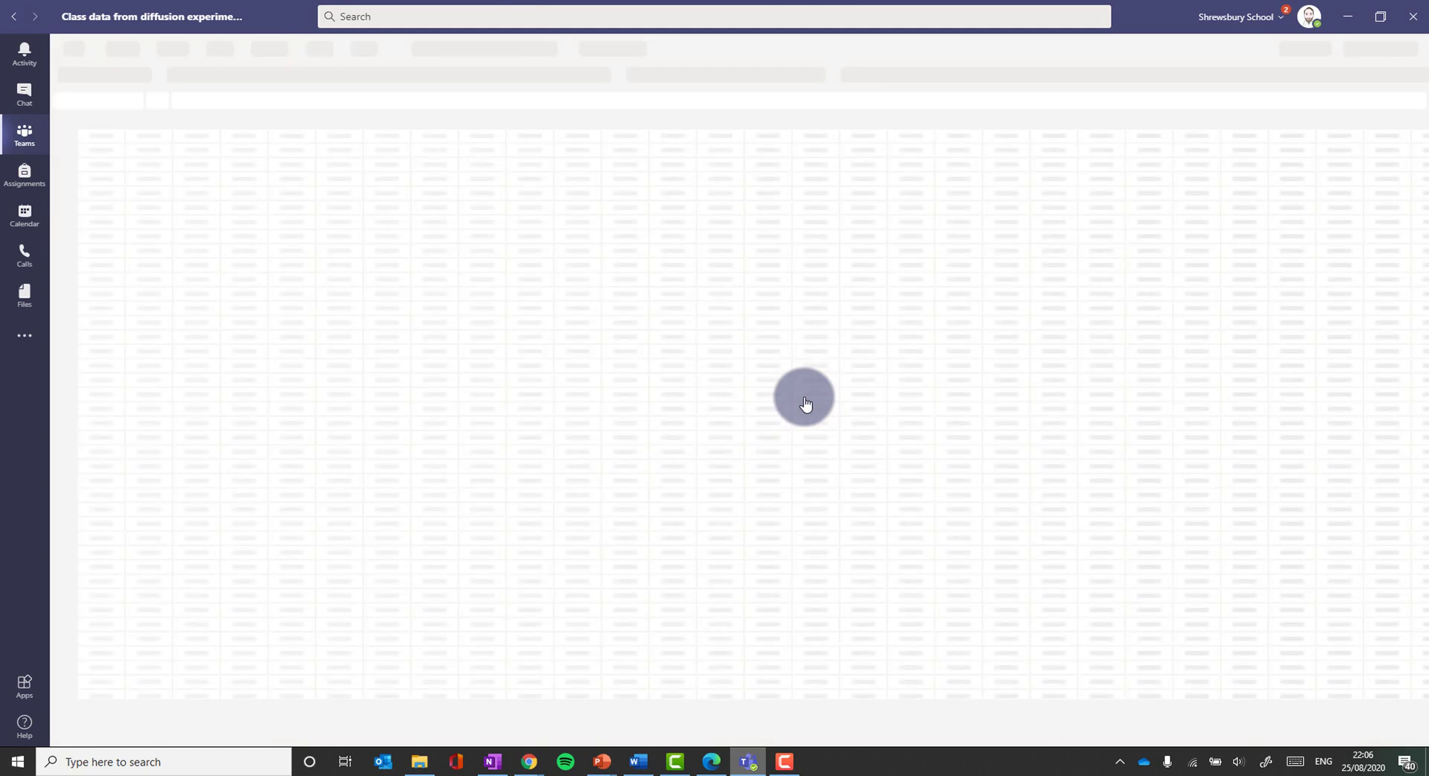
click(104, 135)
text(Name)
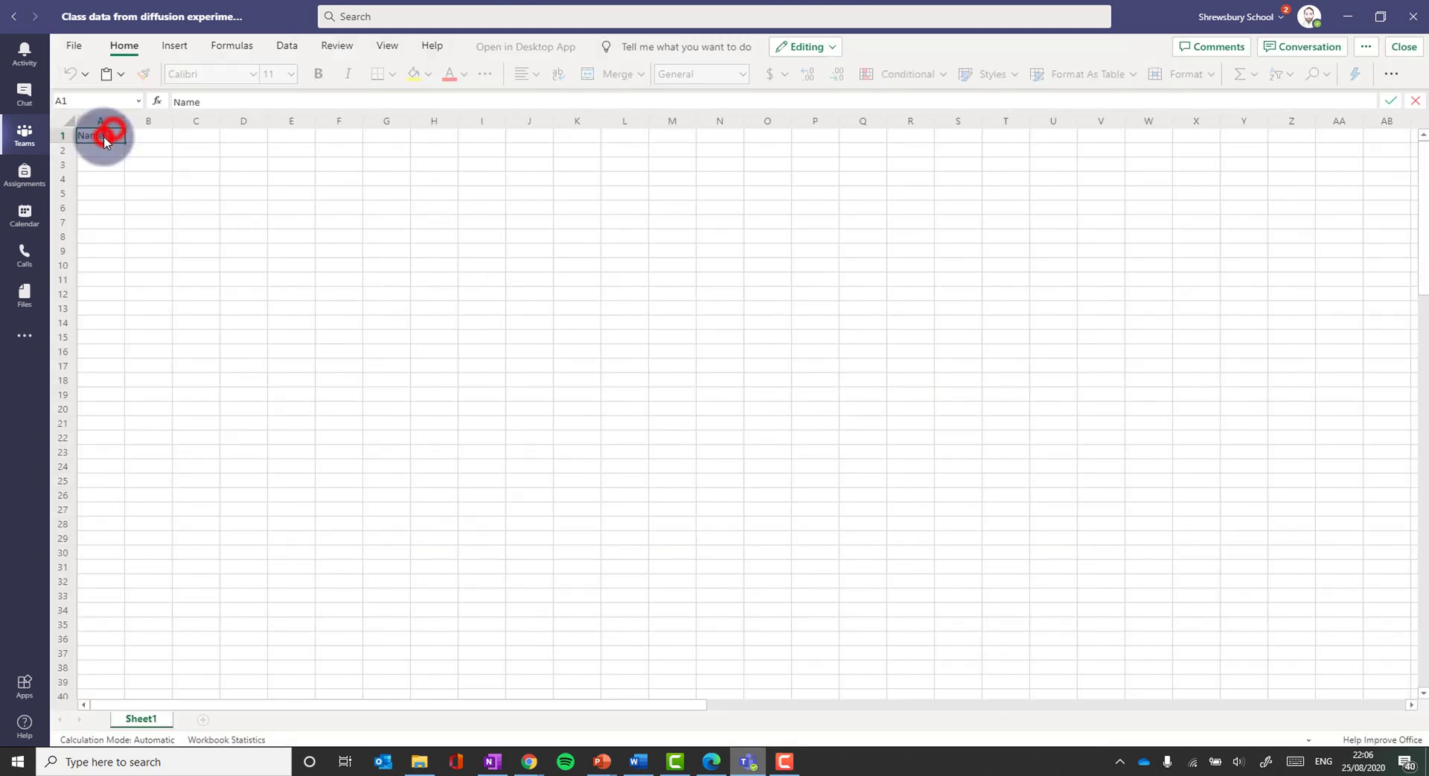
key(Tab)
text(1	2	3)
drag(153, 136, 622, 128)
click(622, 136)
text(Average)
click(672, 221)
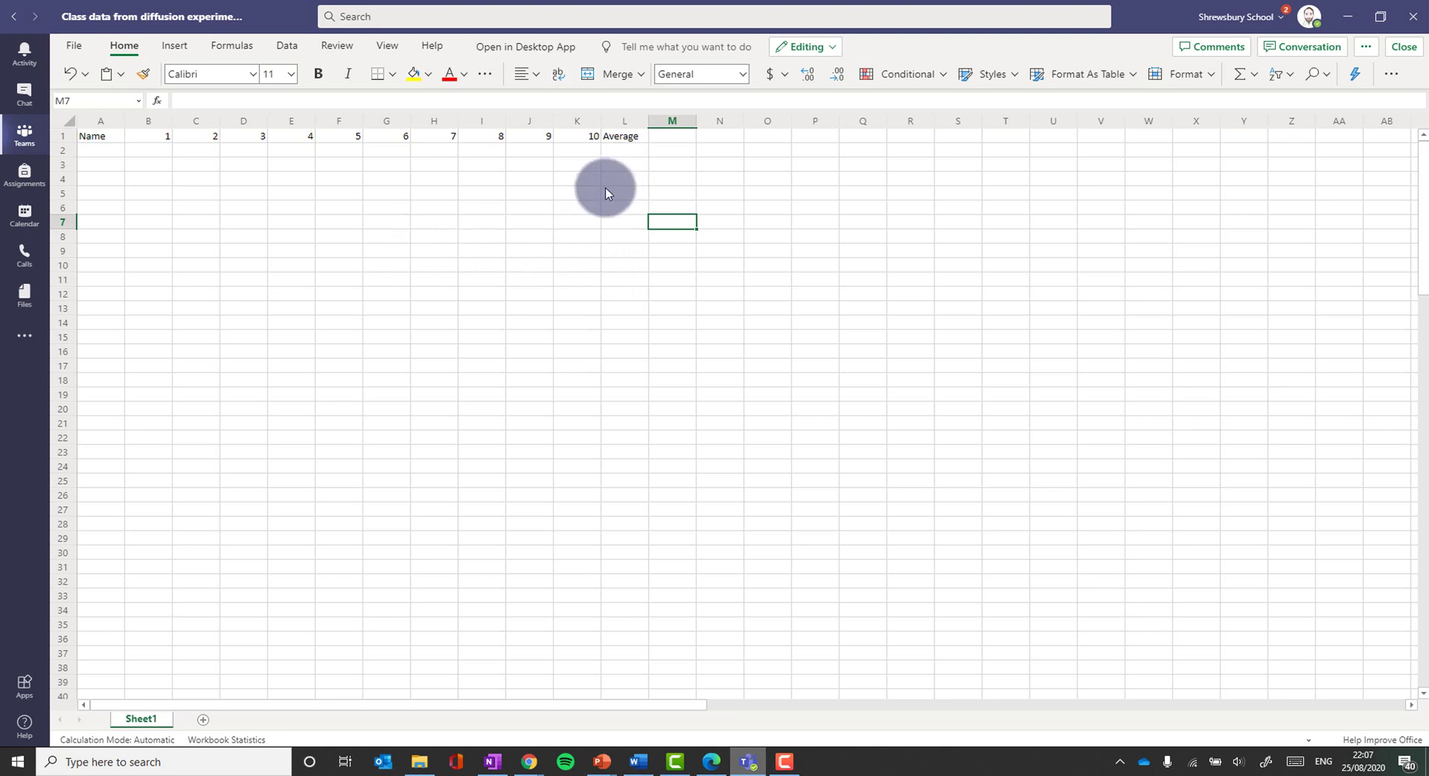
click(1403, 48)
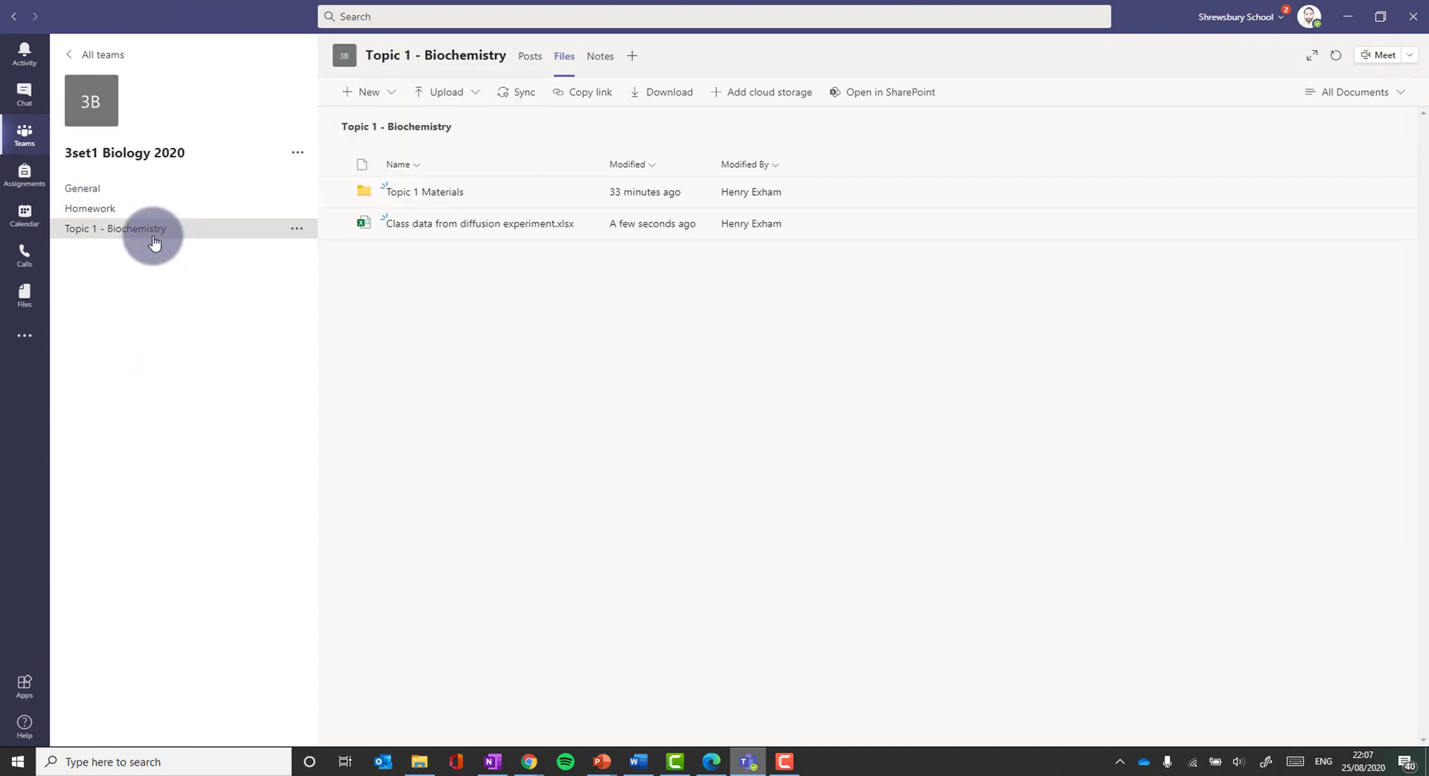
Attach the diffusion experiment workbook from the team's channels as a shared link in a new post
click(117, 229)
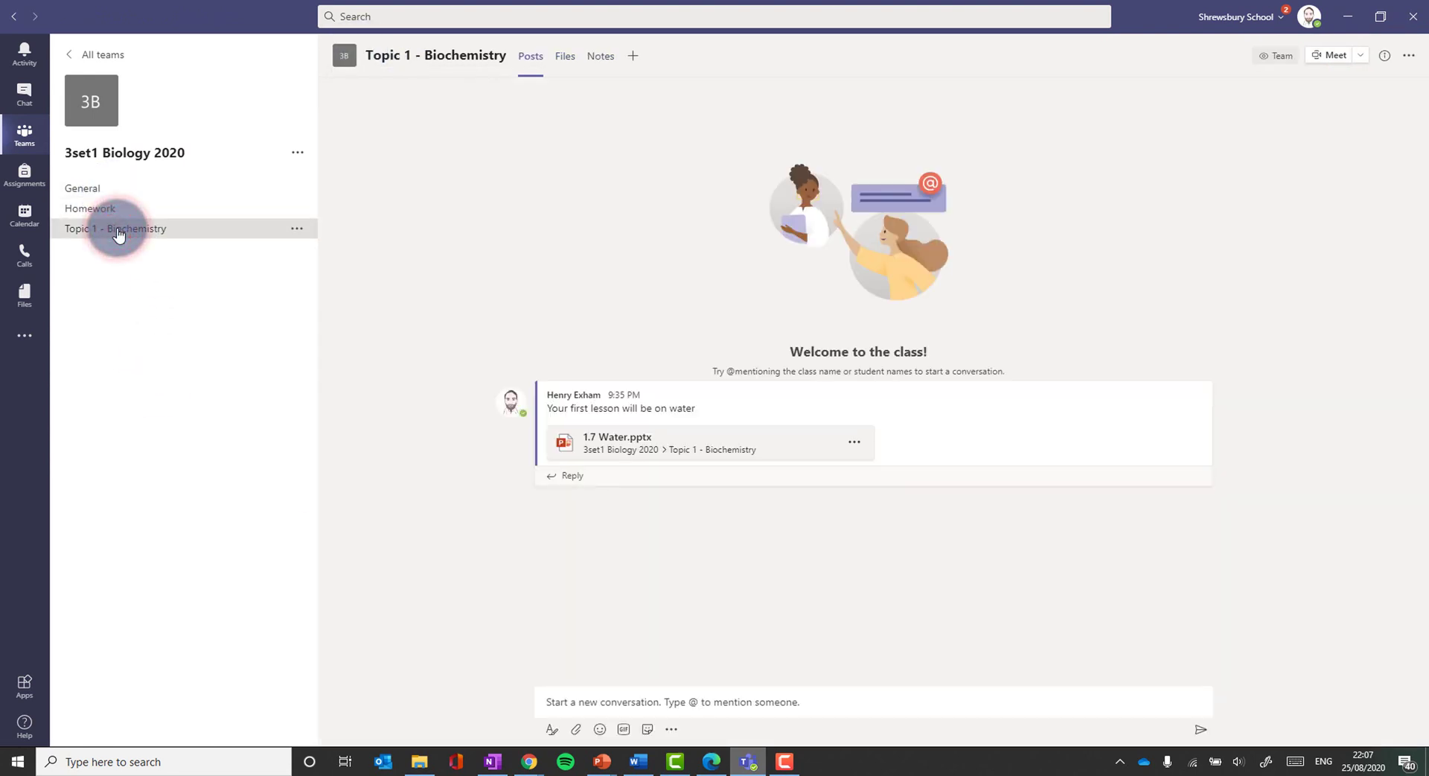
click(576, 728)
click(539, 634)
click(392, 521)
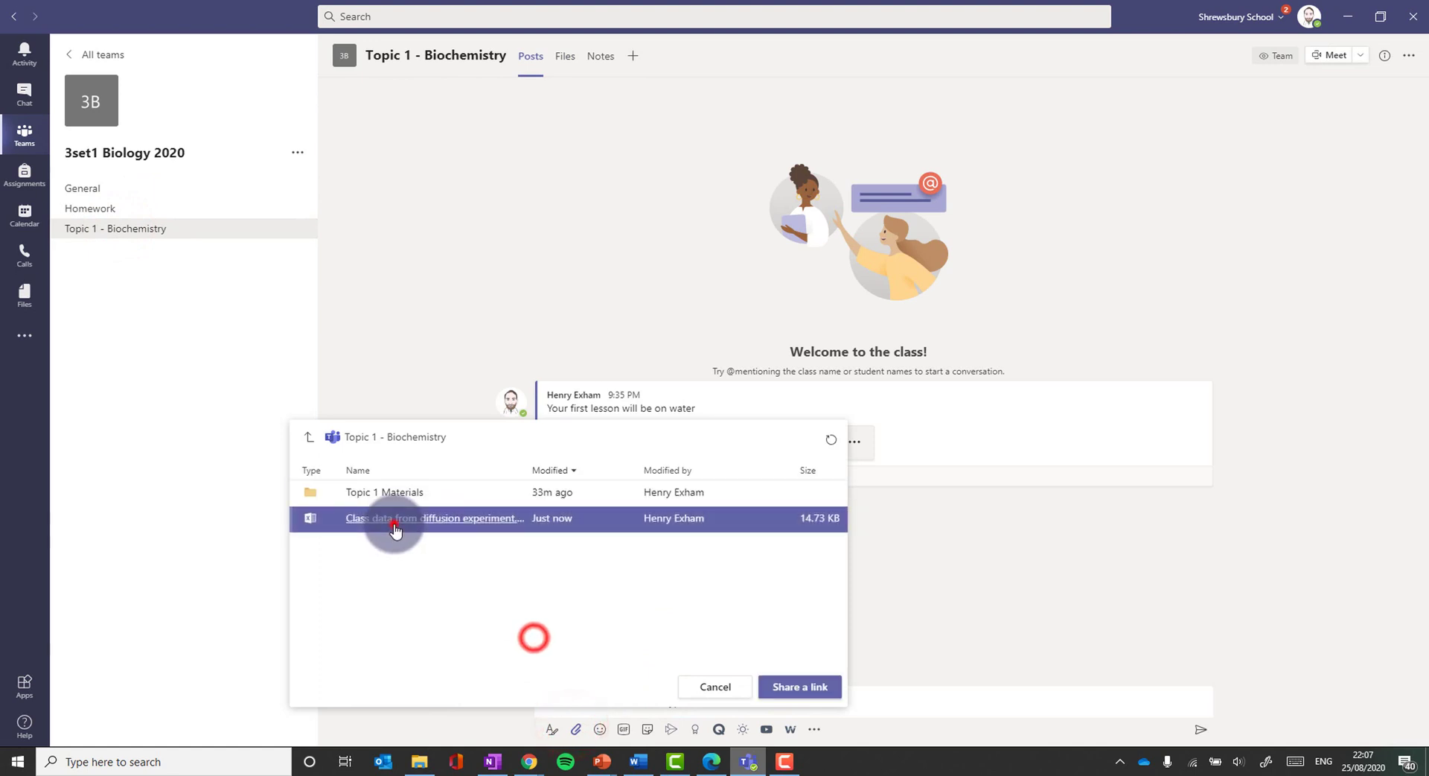
click(797, 683)
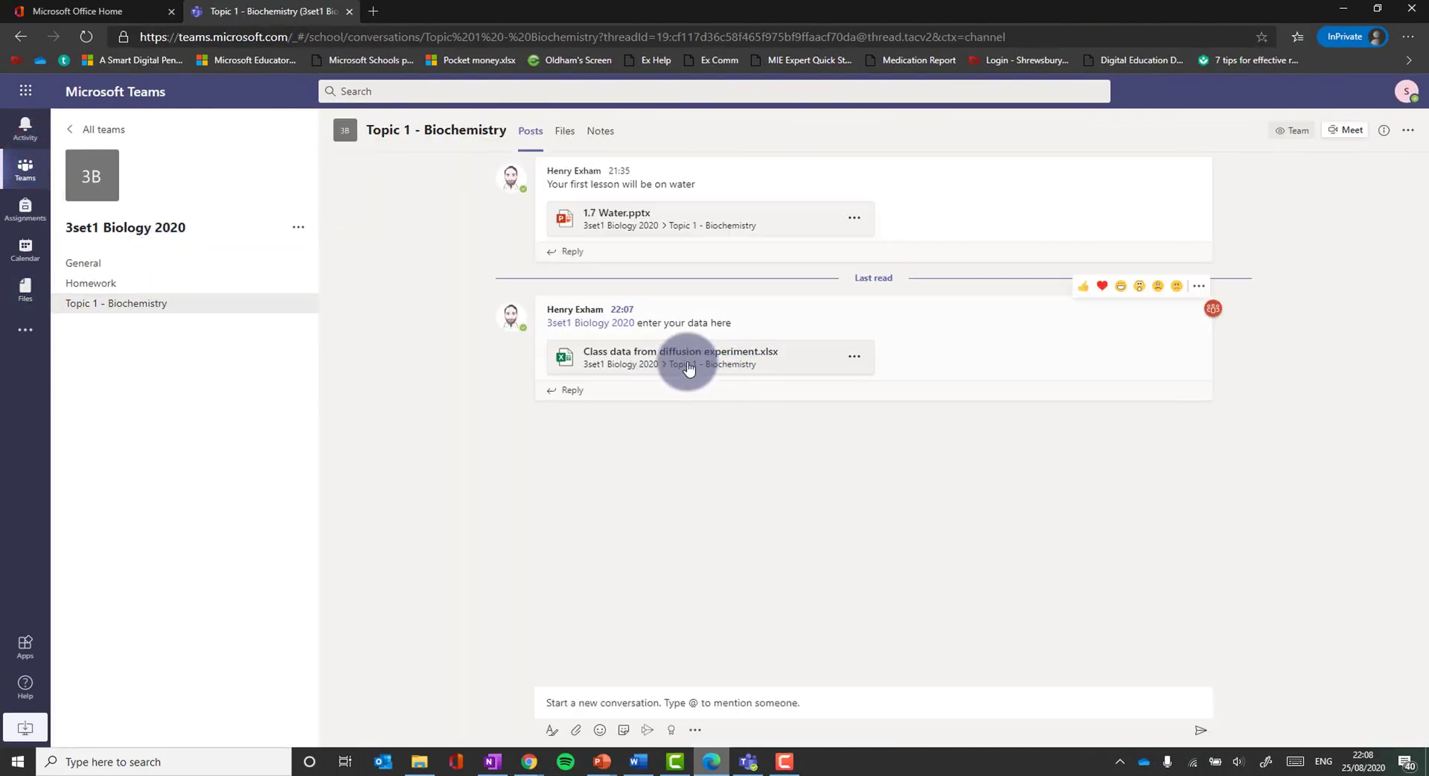
Open the posted diffusion workbook and enter a student's name in cell A2 under Name
click(686, 359)
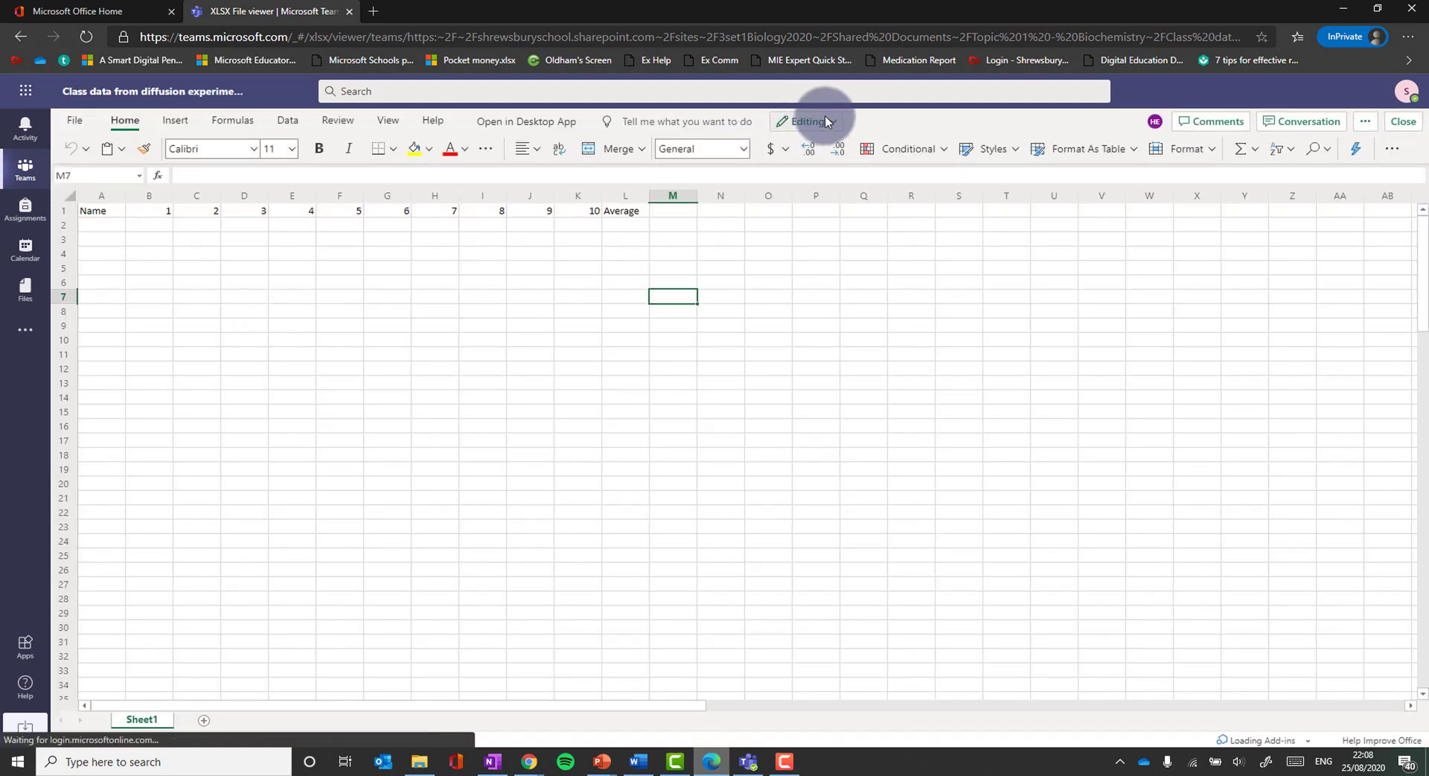
mouse_move(1154, 122)
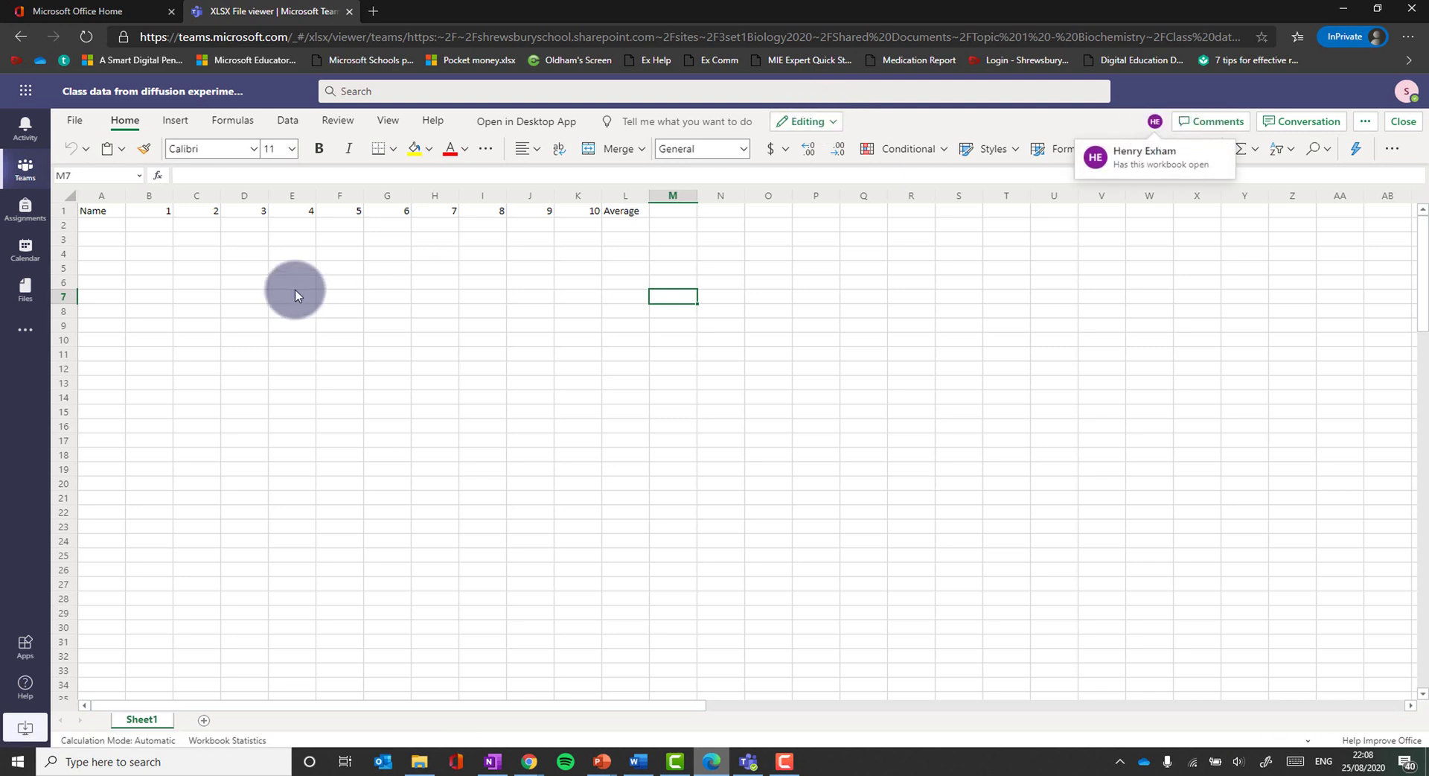
click(104, 229)
text(James)
key(Tab)
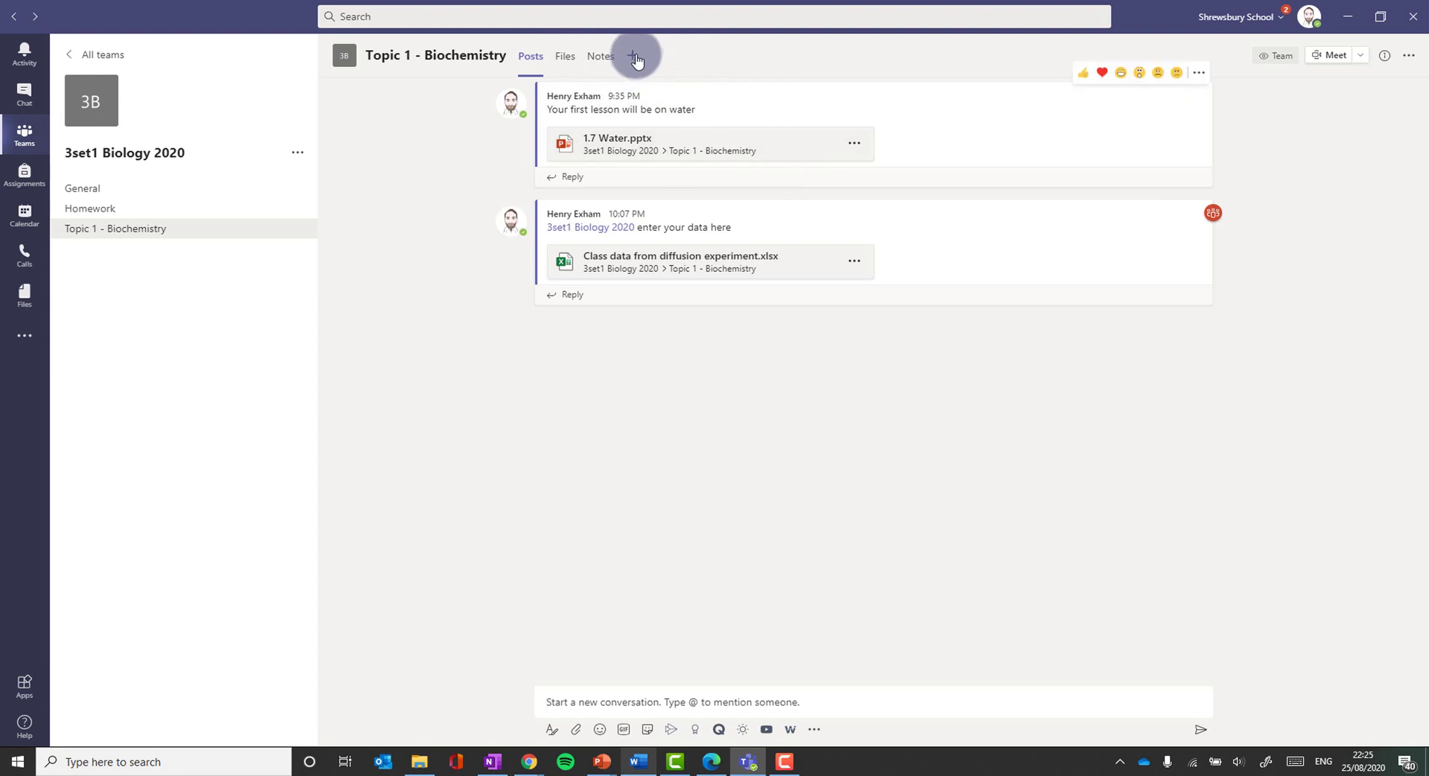
Make the diffusion workbook attachment a tab in the Topic 1 - Biochemistry channel
click(854, 261)
click(860, 404)
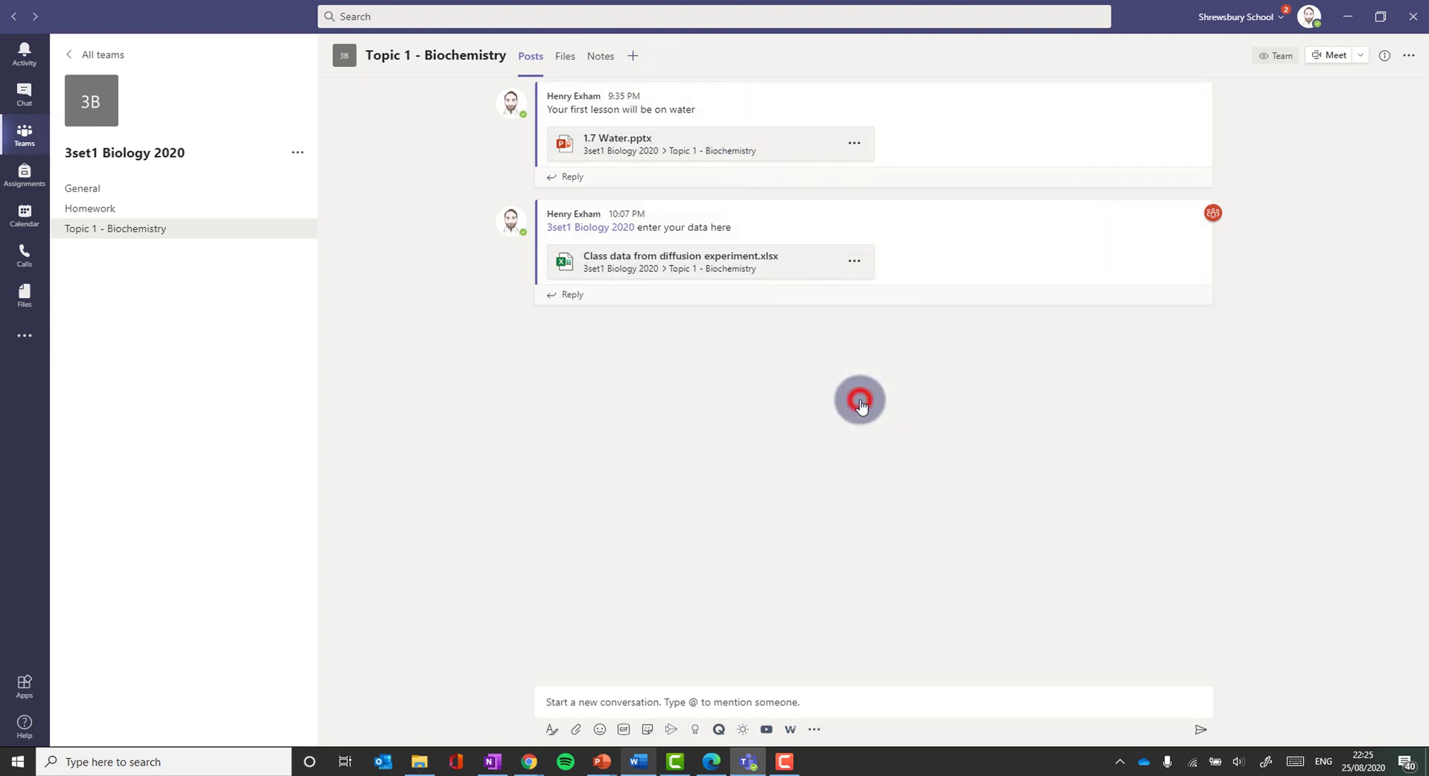